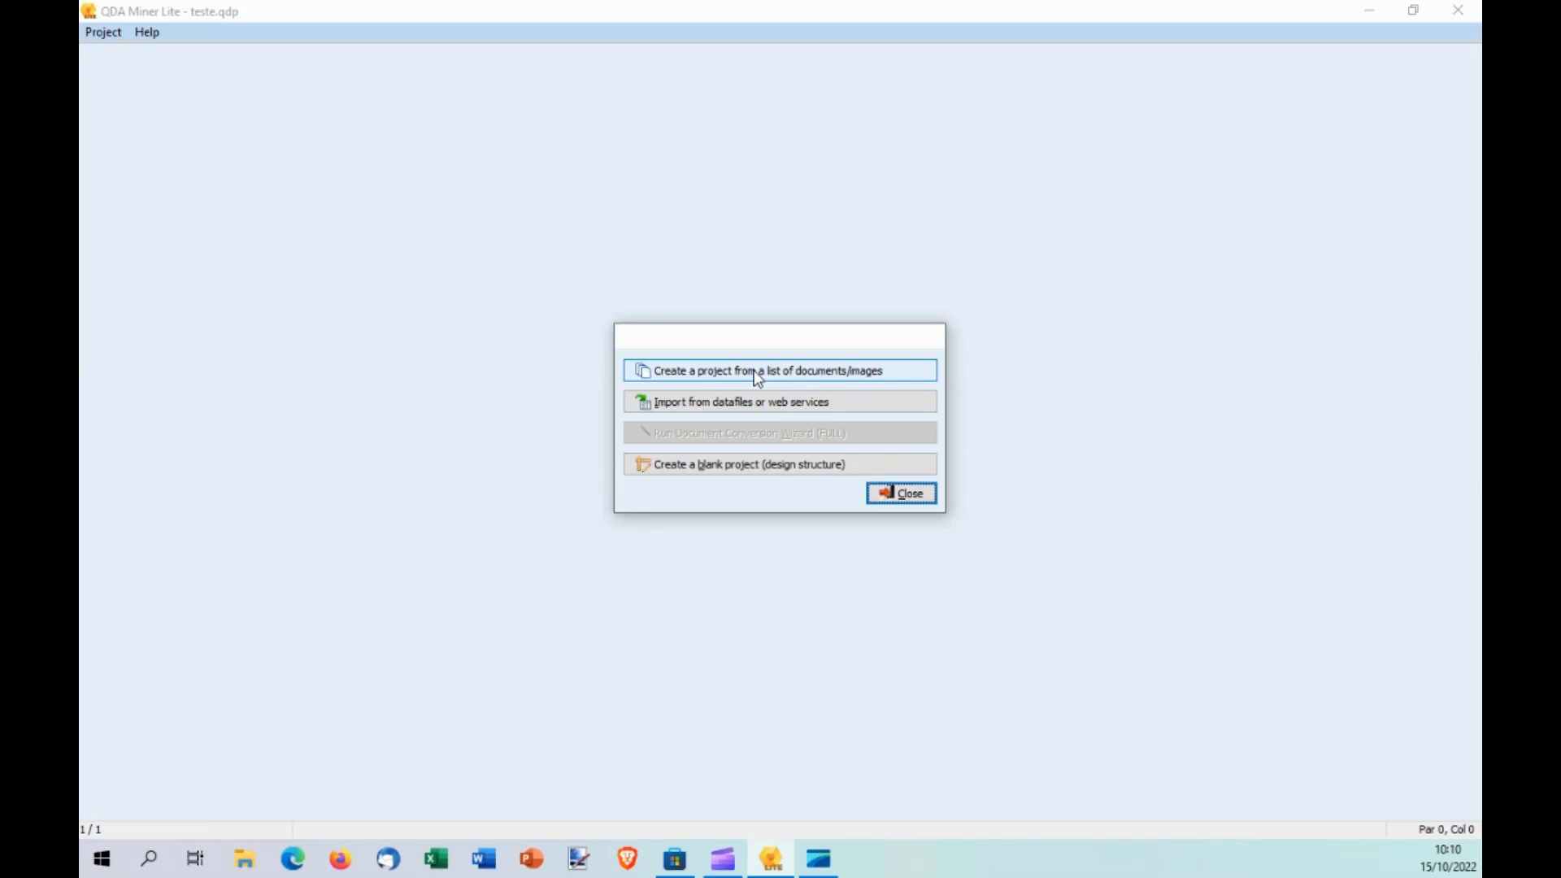
Start a project from a list of documents and browse to the OneDrive folder Documents > Artigos > 2022 > DT-RA.
click(752, 370)
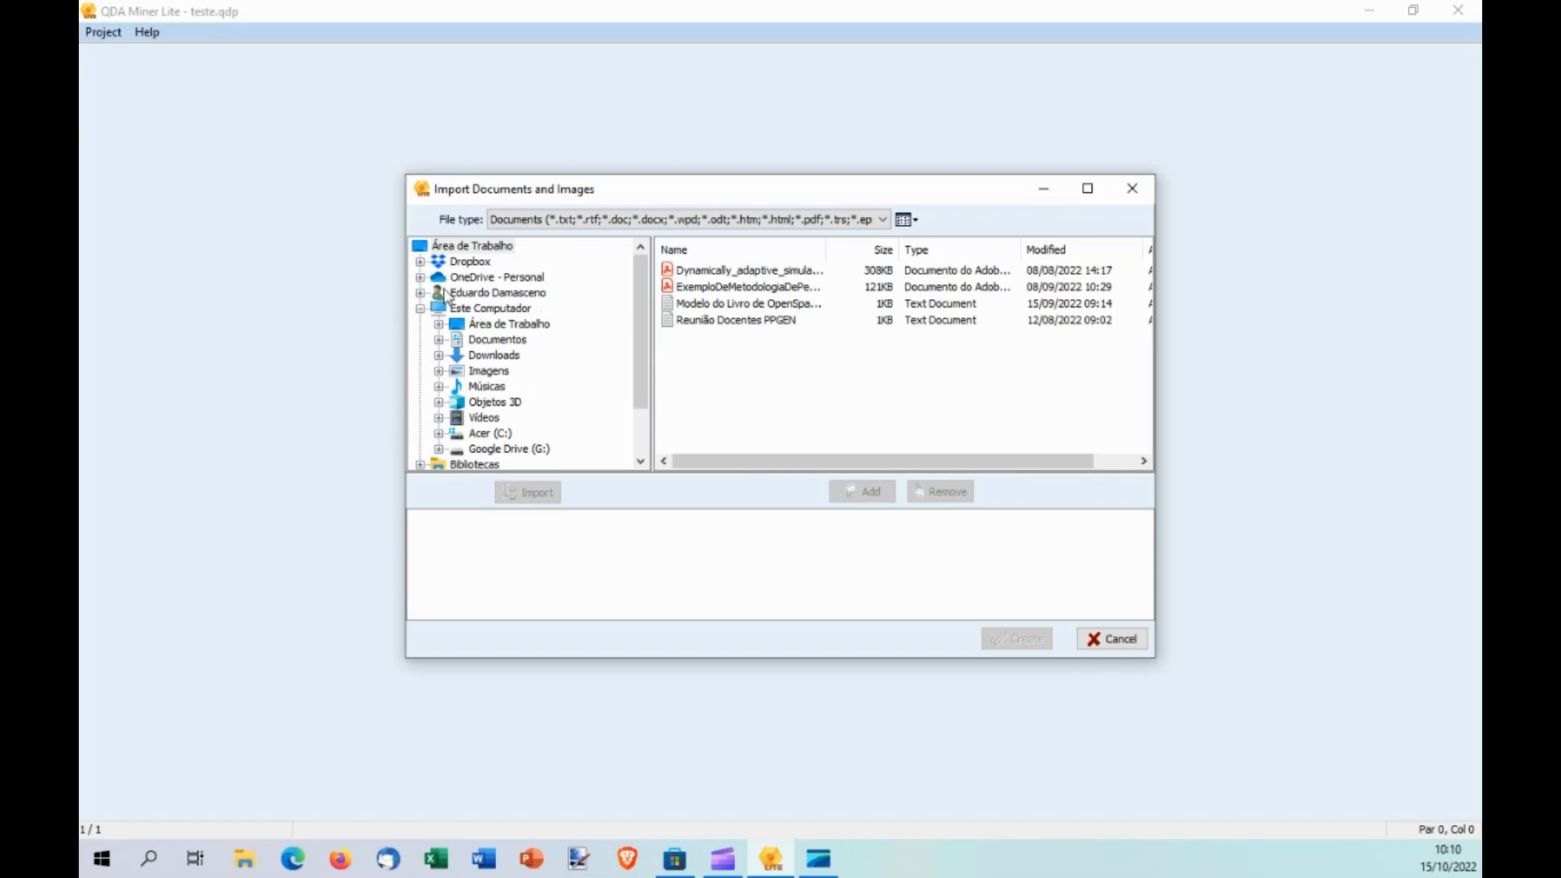
click(420, 278)
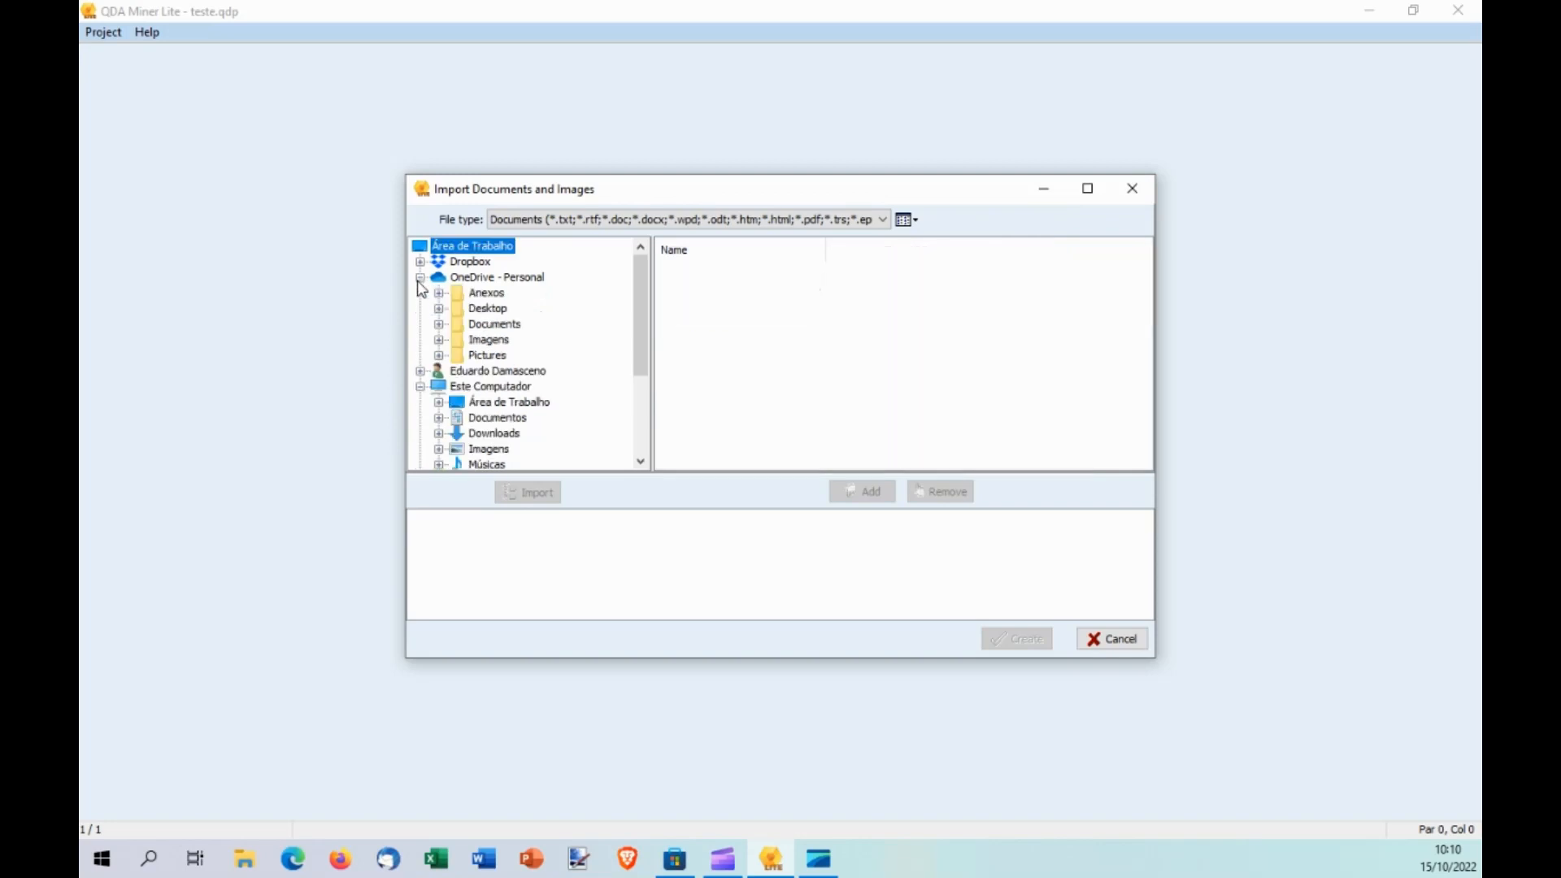
click(439, 324)
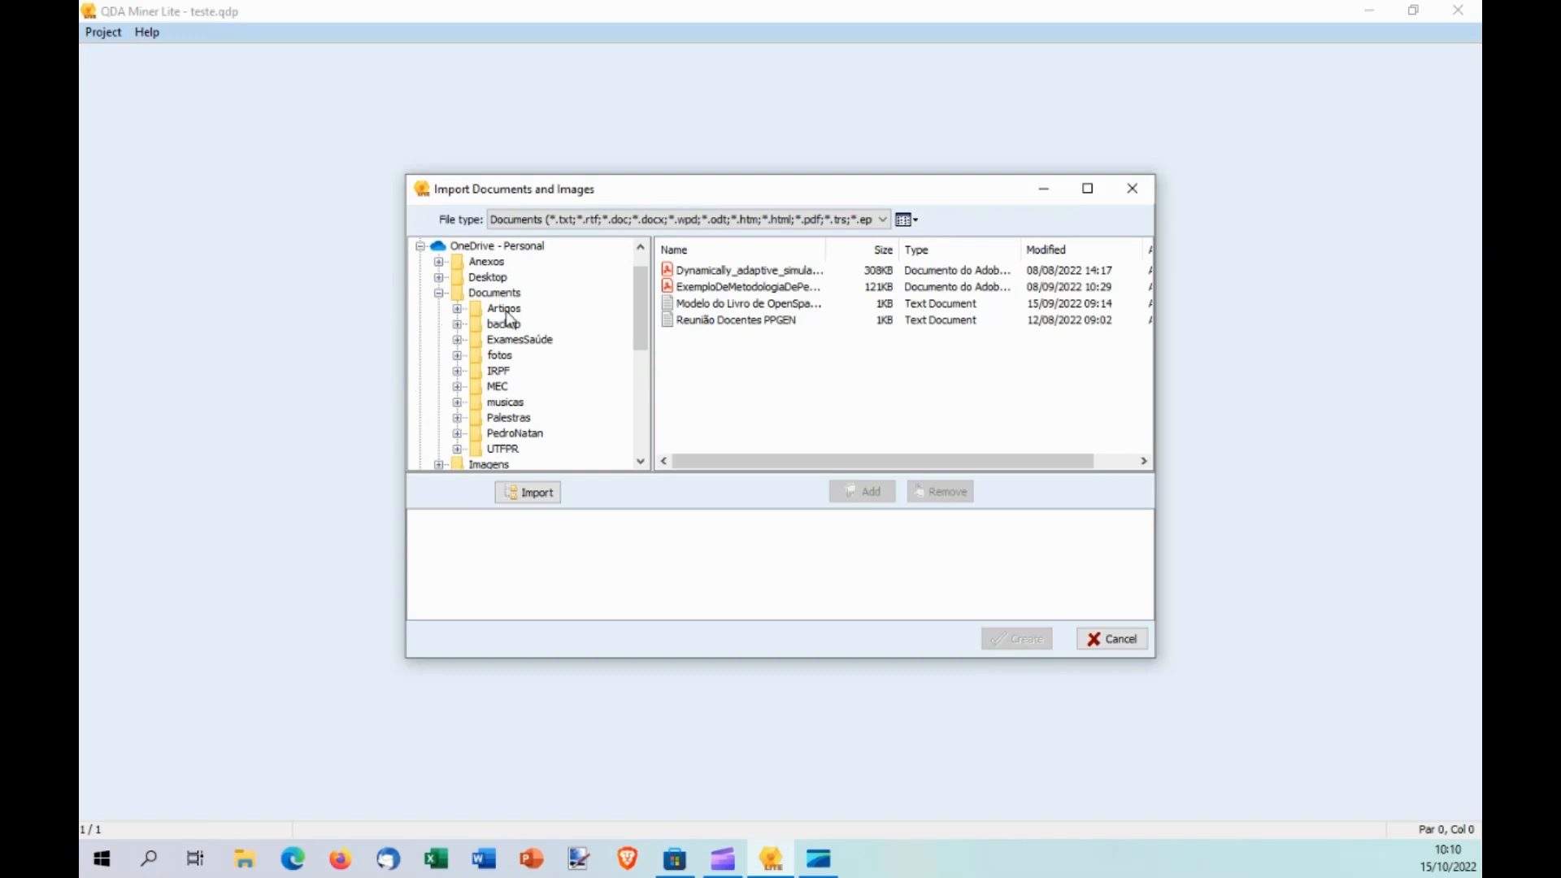
click(456, 309)
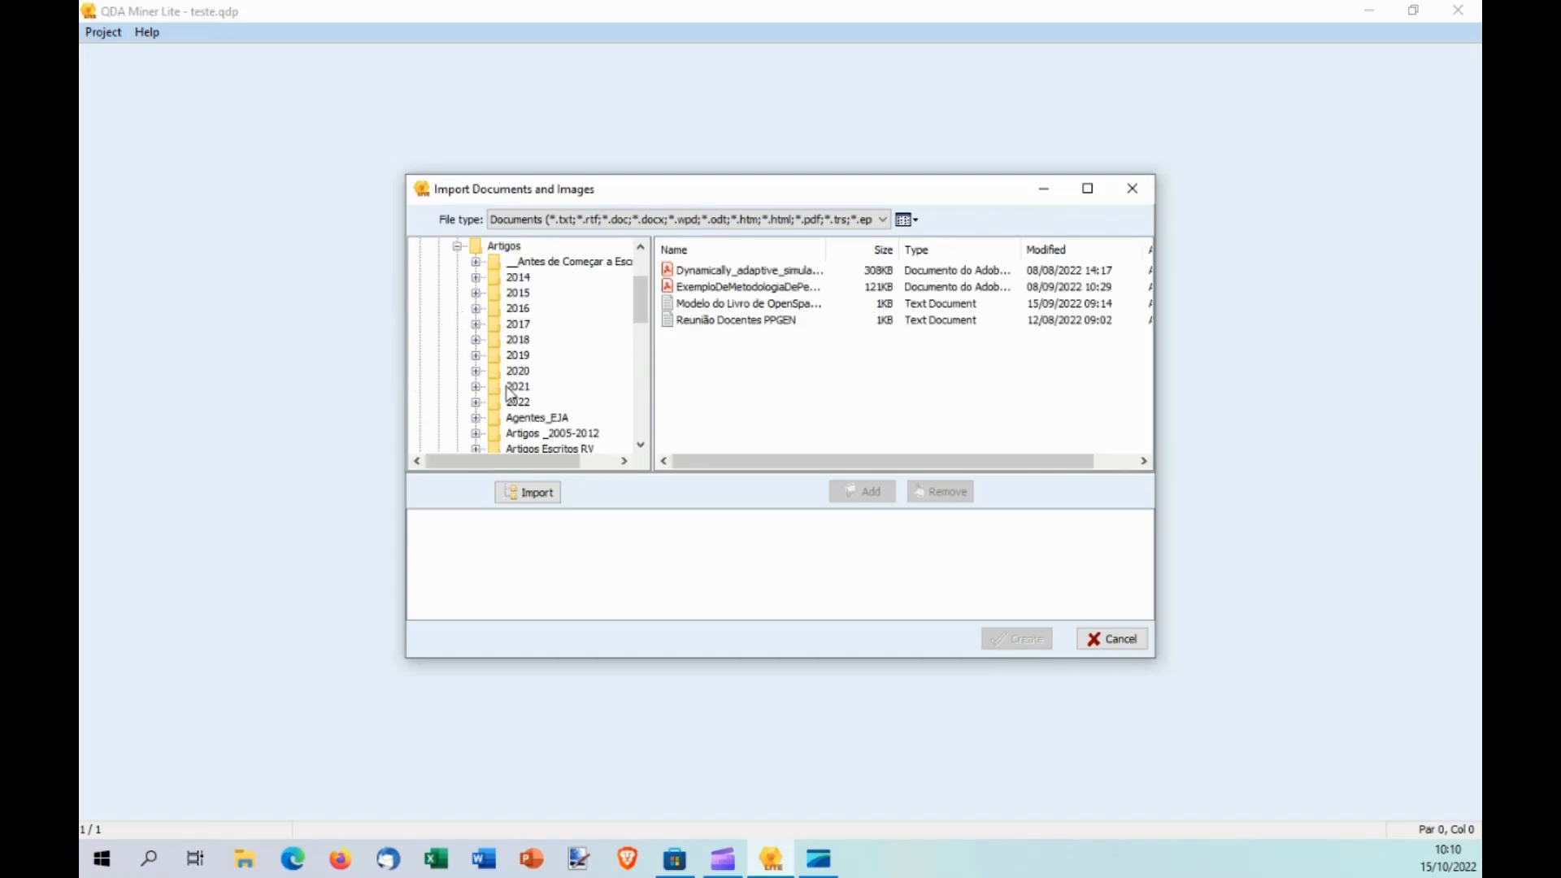
click(477, 402)
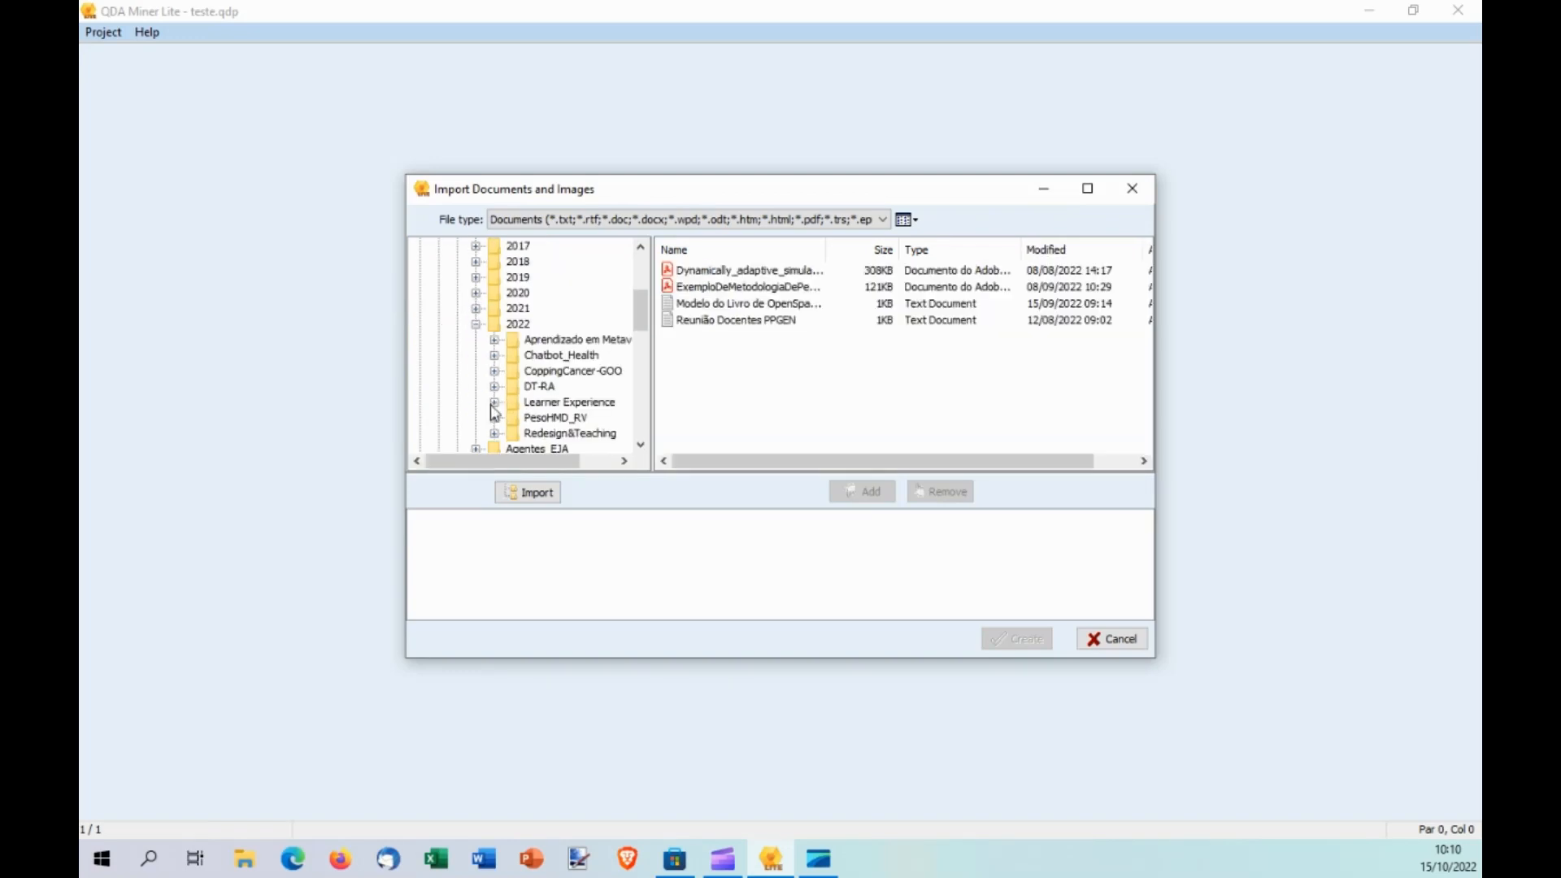
click(540, 387)
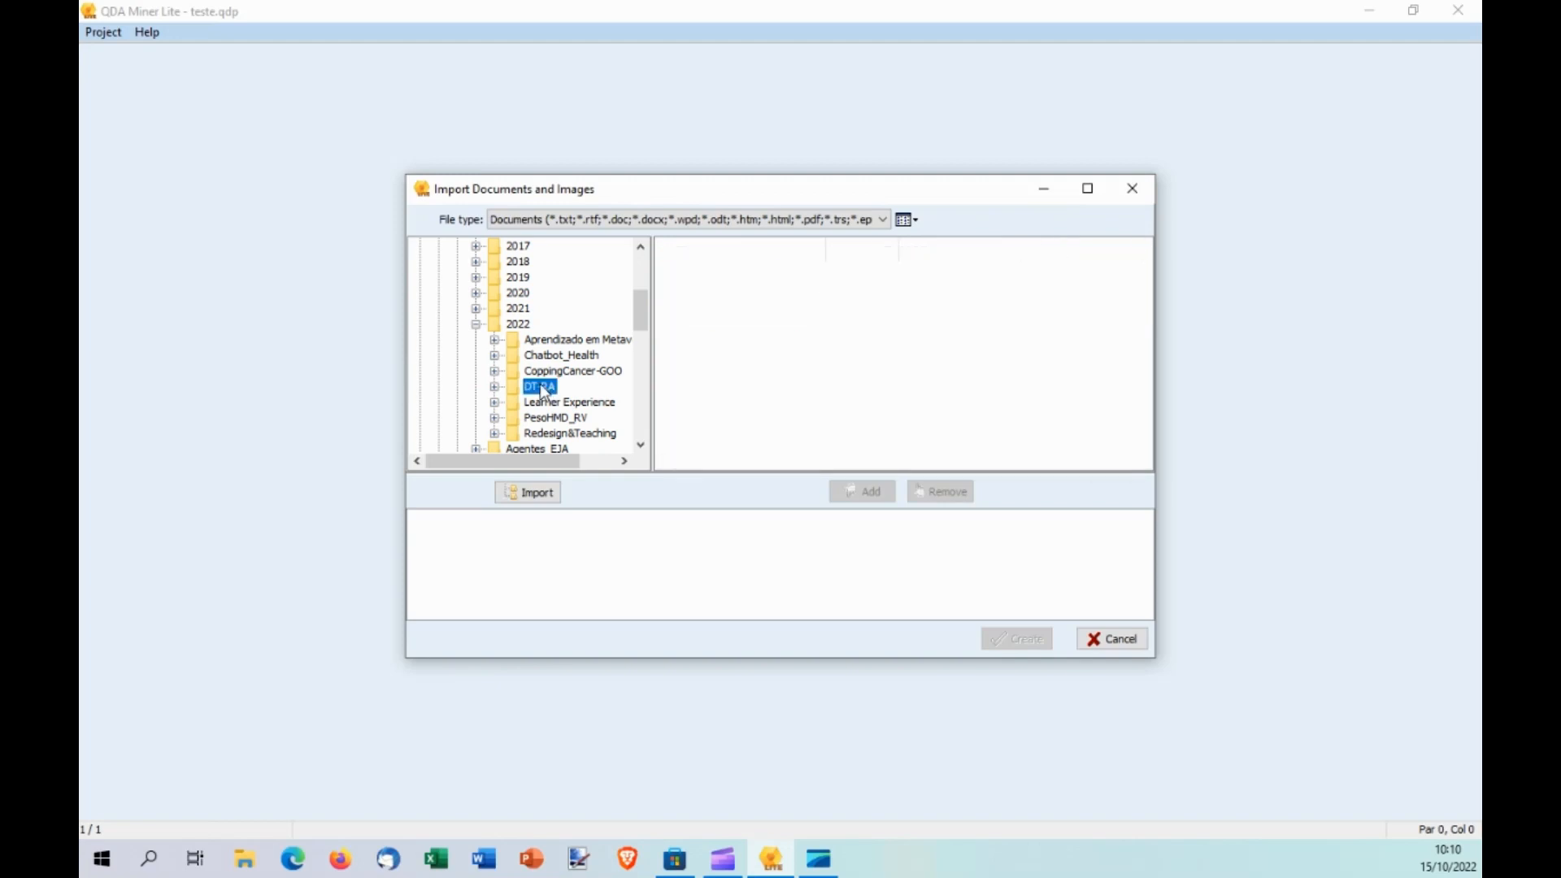
click(494, 388)
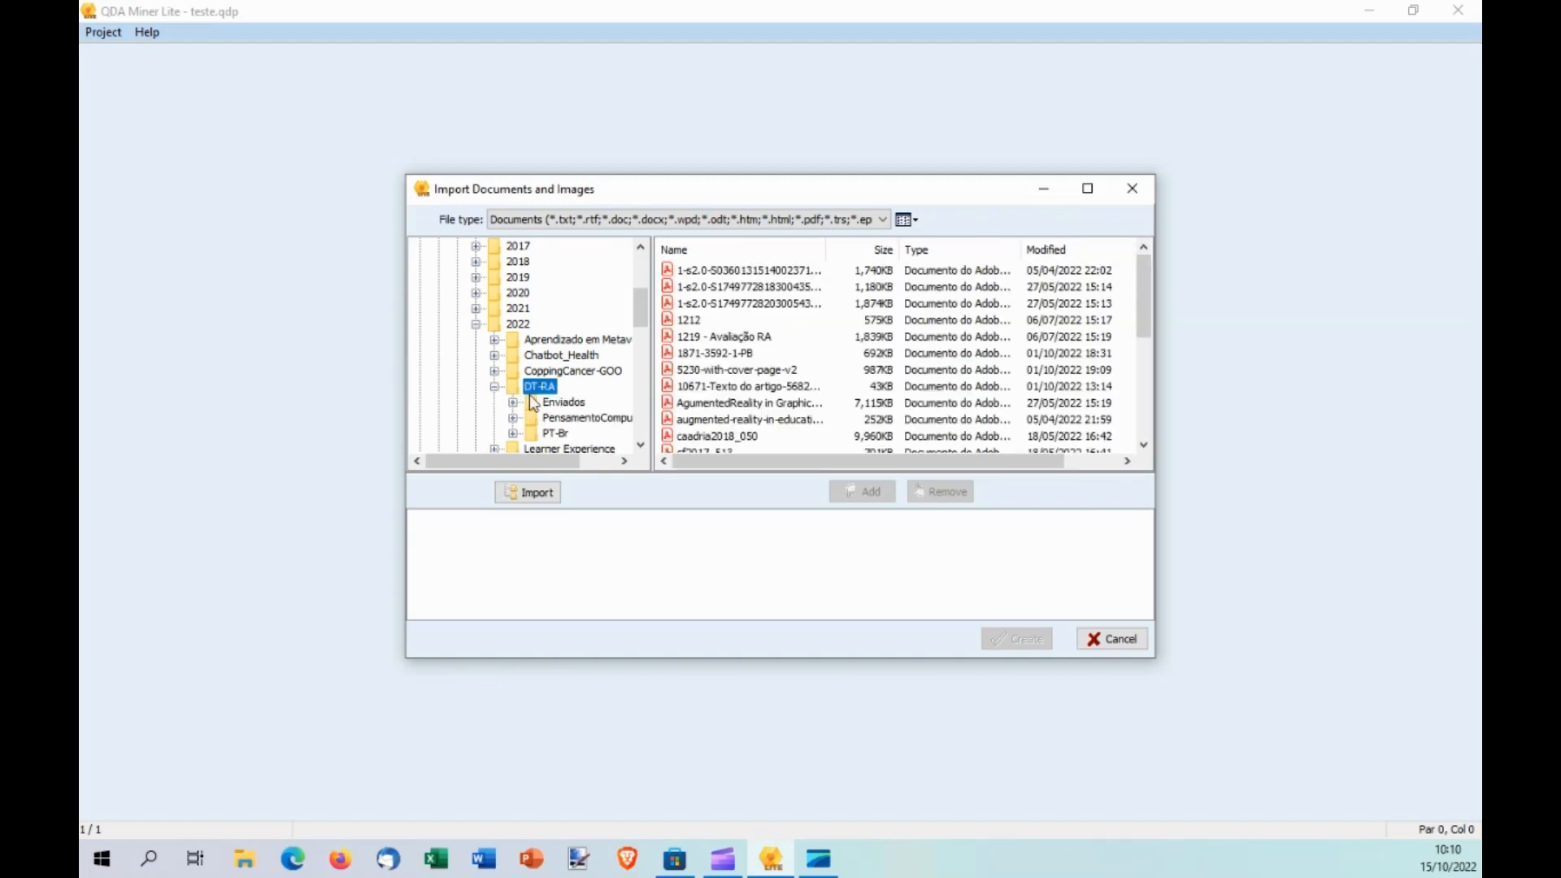
click(532, 388)
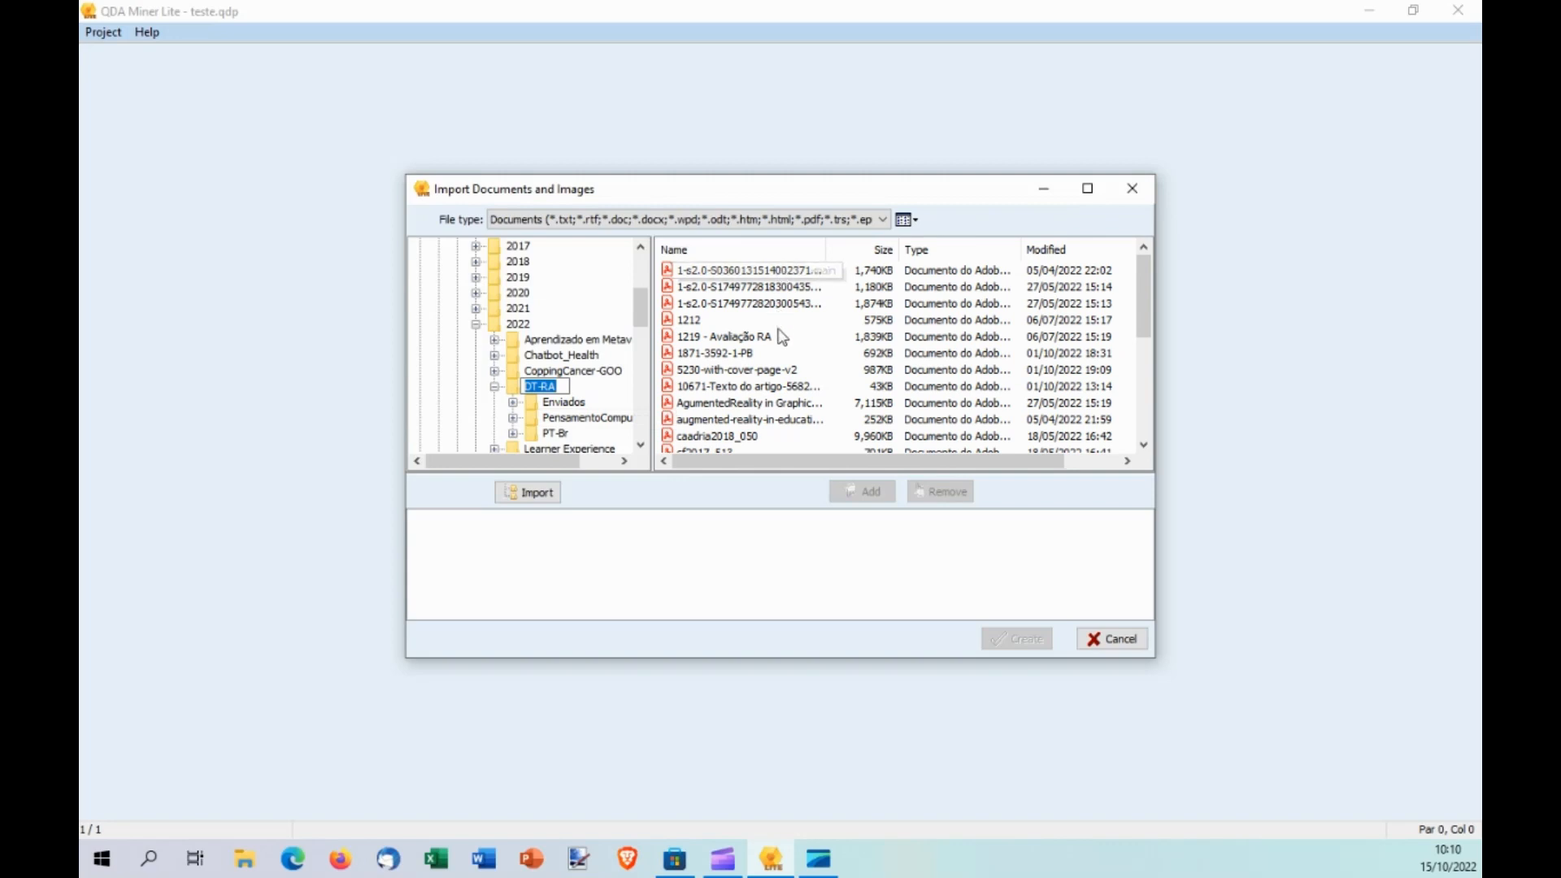
Add all PDF files from the PensamentoComputacional subfolder to the list of documents to import.
drag(1144, 309, 1103, 289)
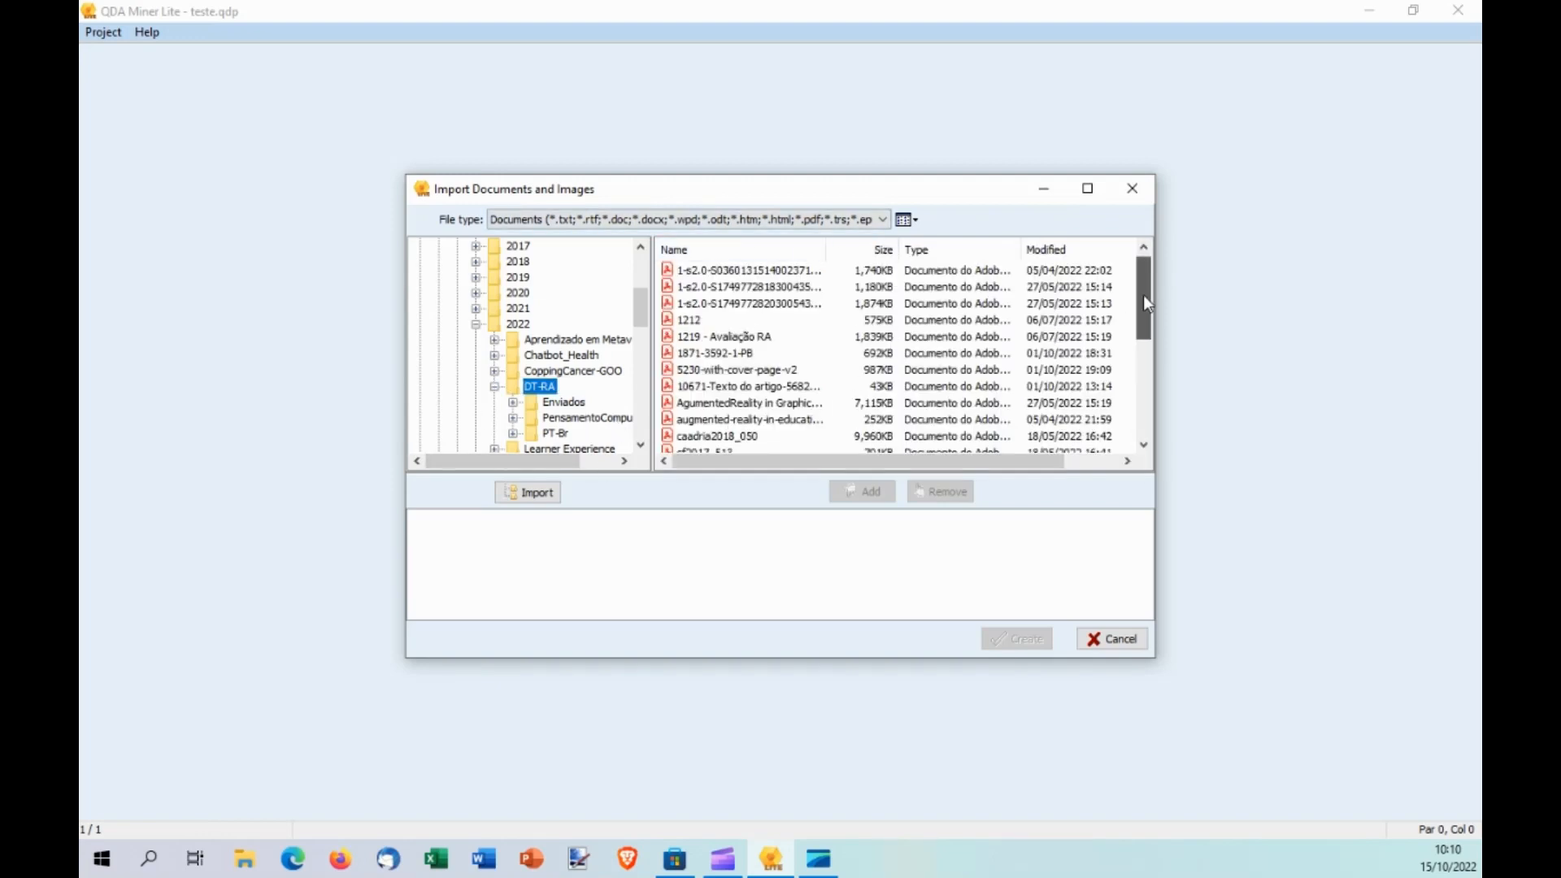
drag(1144, 297, 1143, 336)
click(616, 419)
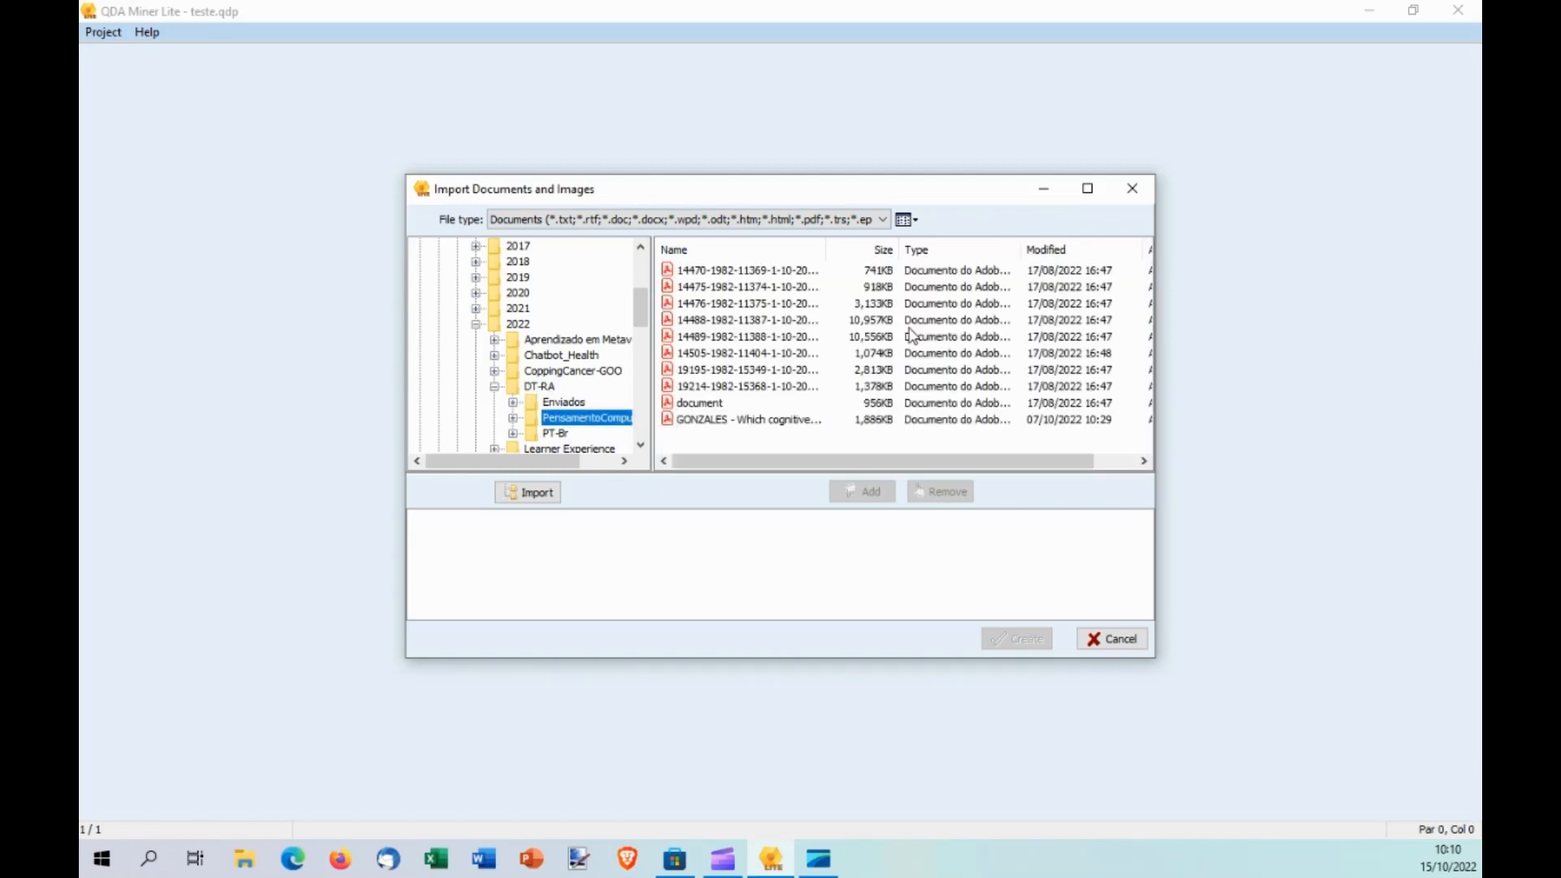
click(764, 423)
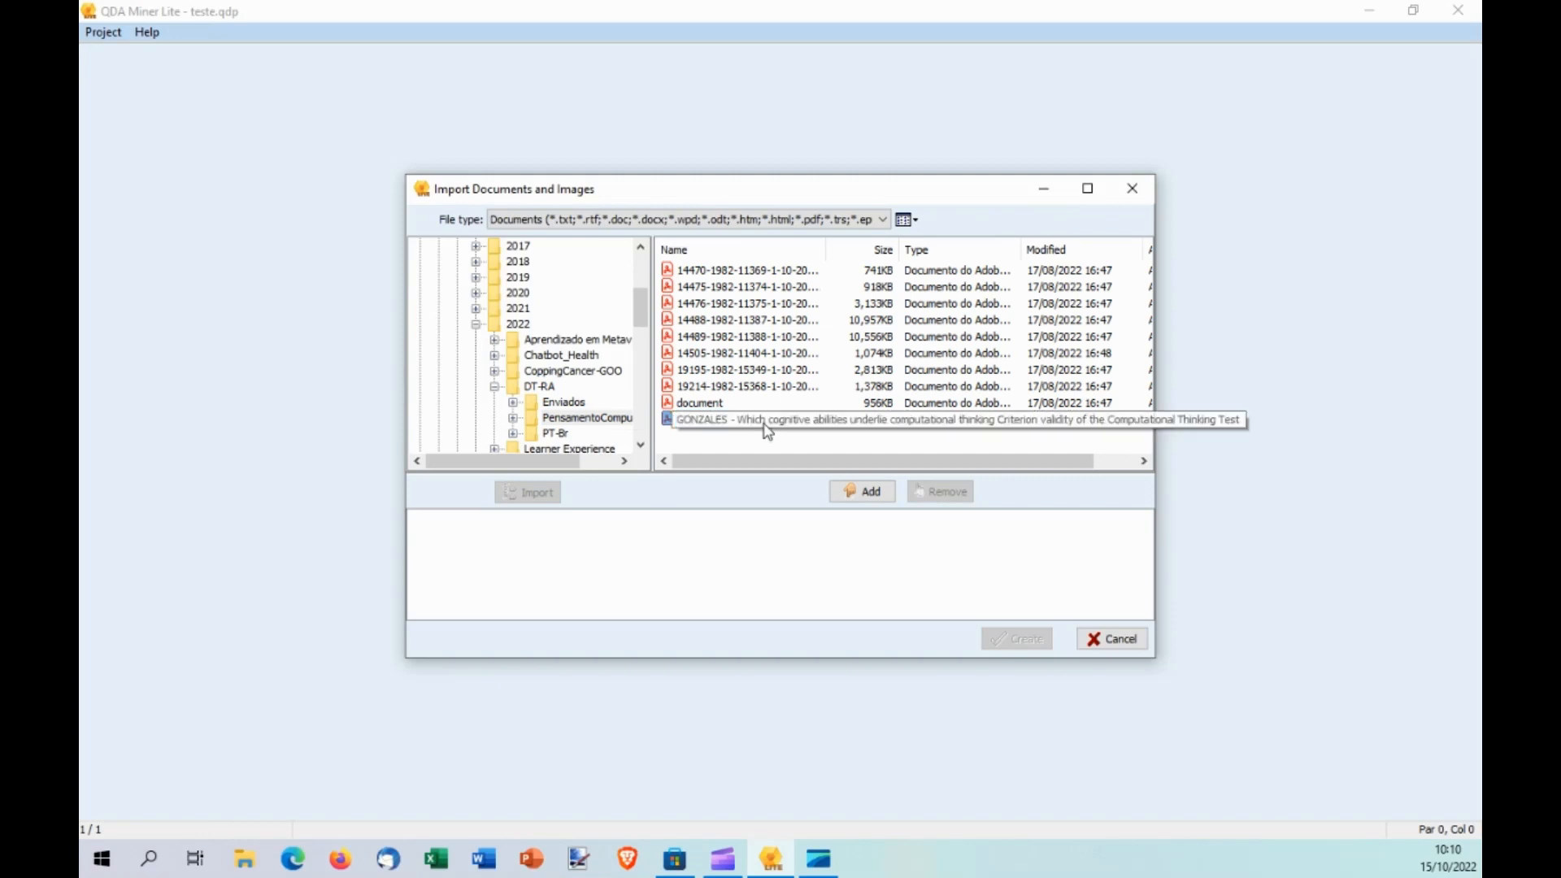
shift+click(765, 272)
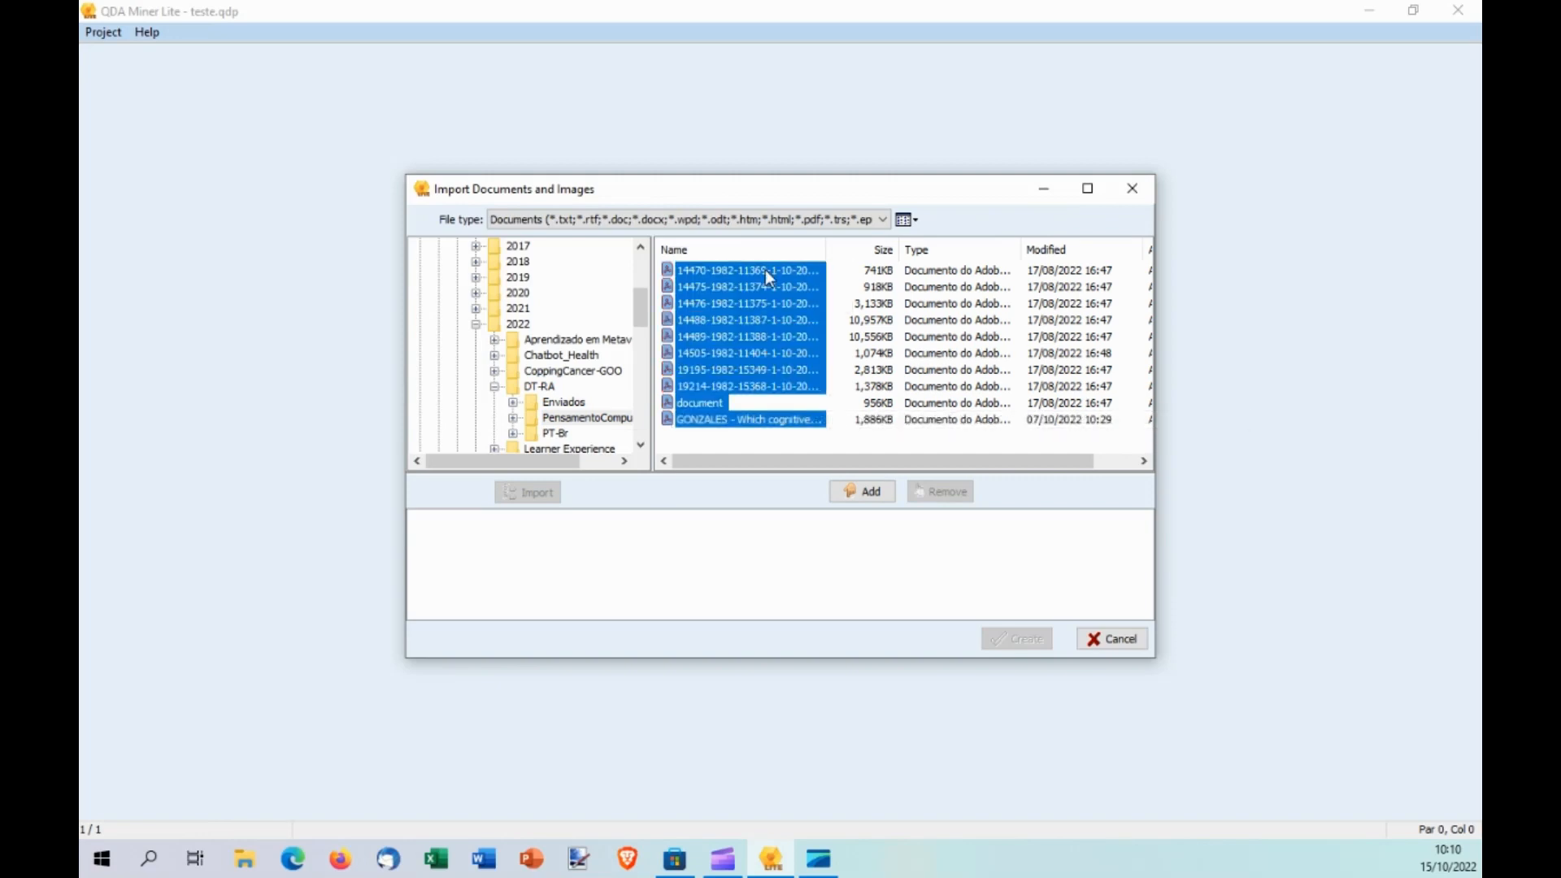
click(865, 492)
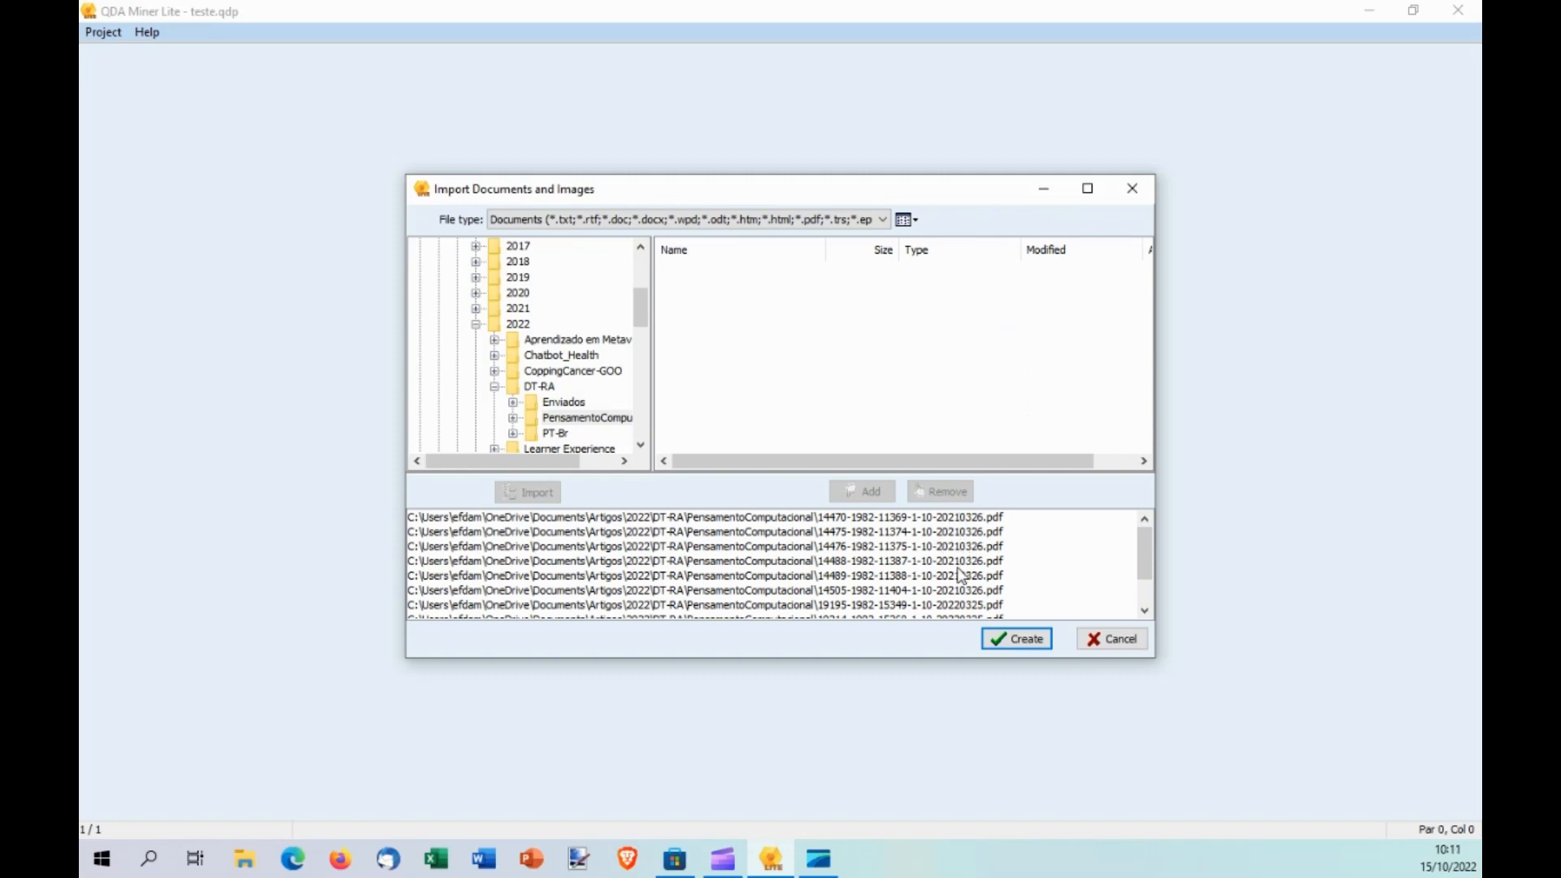
drag(1144, 553, 1145, 575)
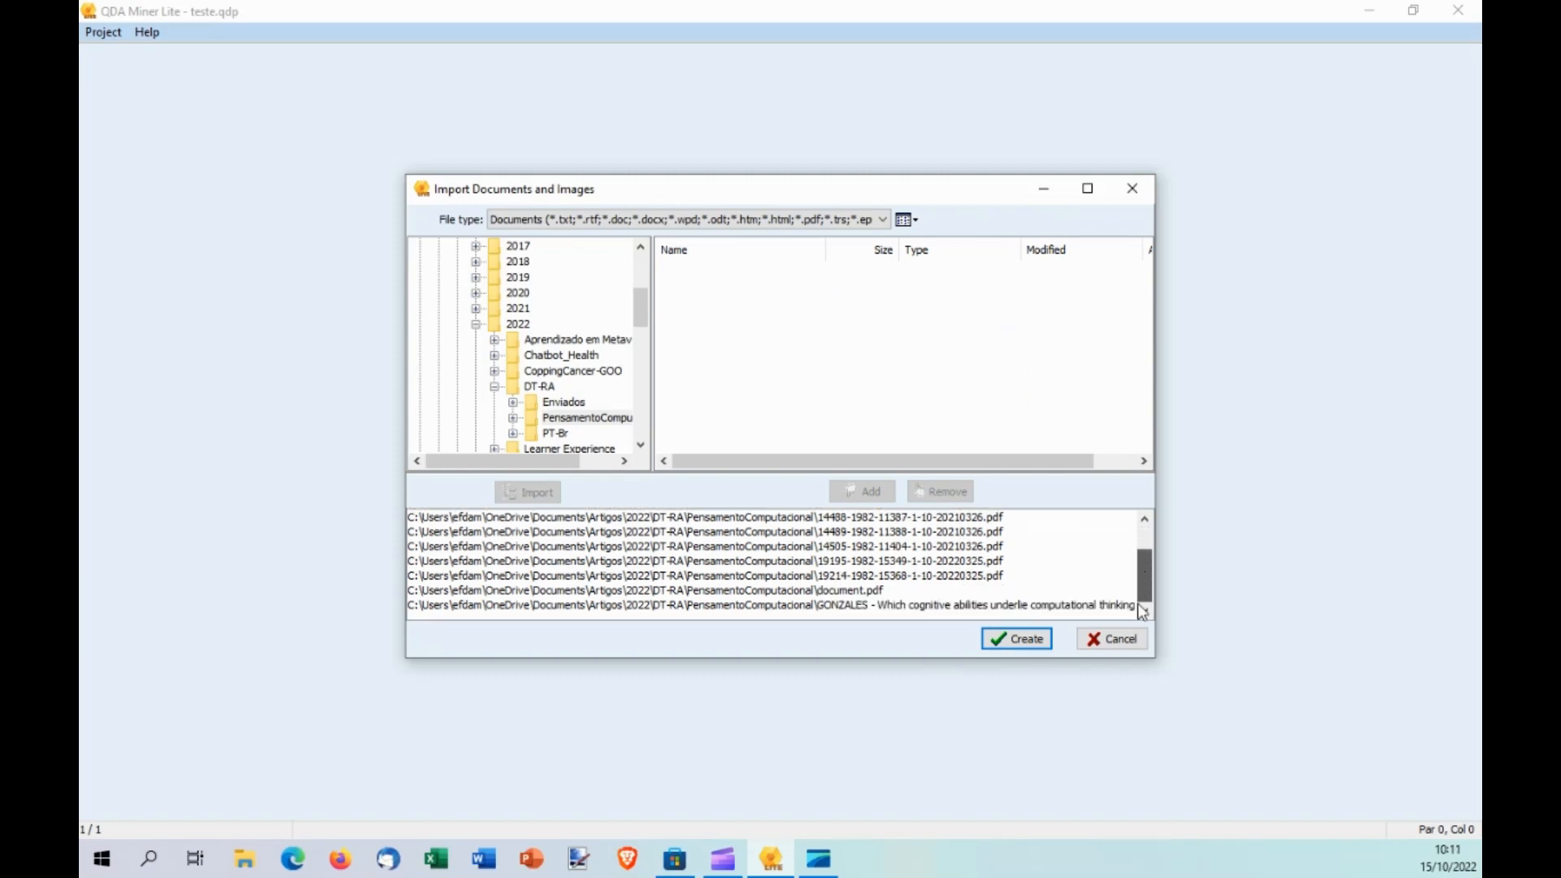
Create the project with the default importation options and save it in Documentos as DesenhoTecnico, replacing the existing file.
click(1016, 643)
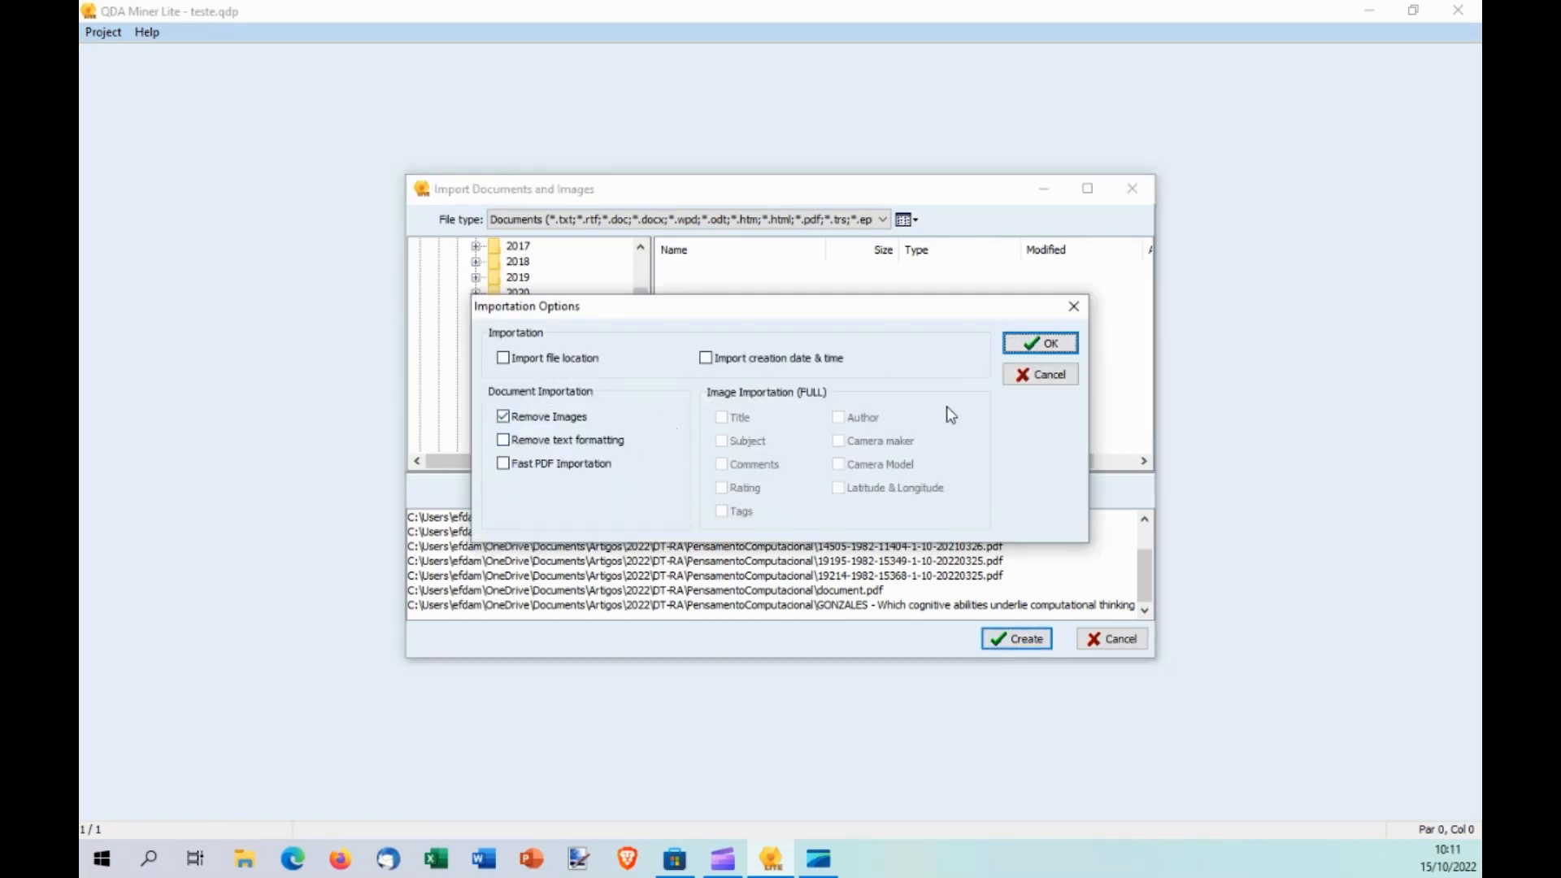
click(1033, 345)
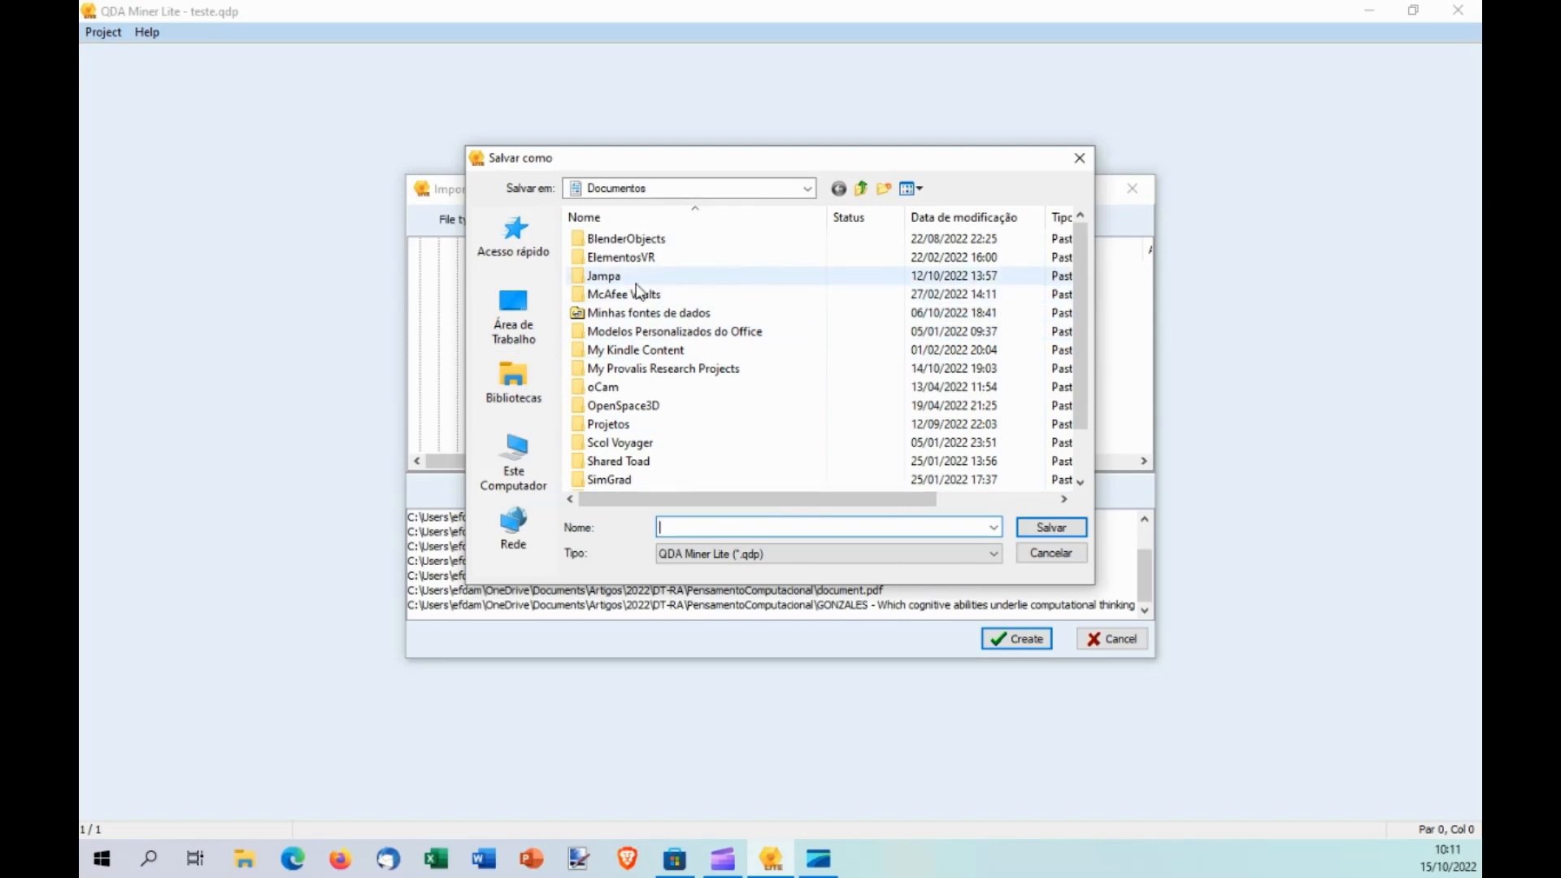
scroll(708, 406, down, 1)
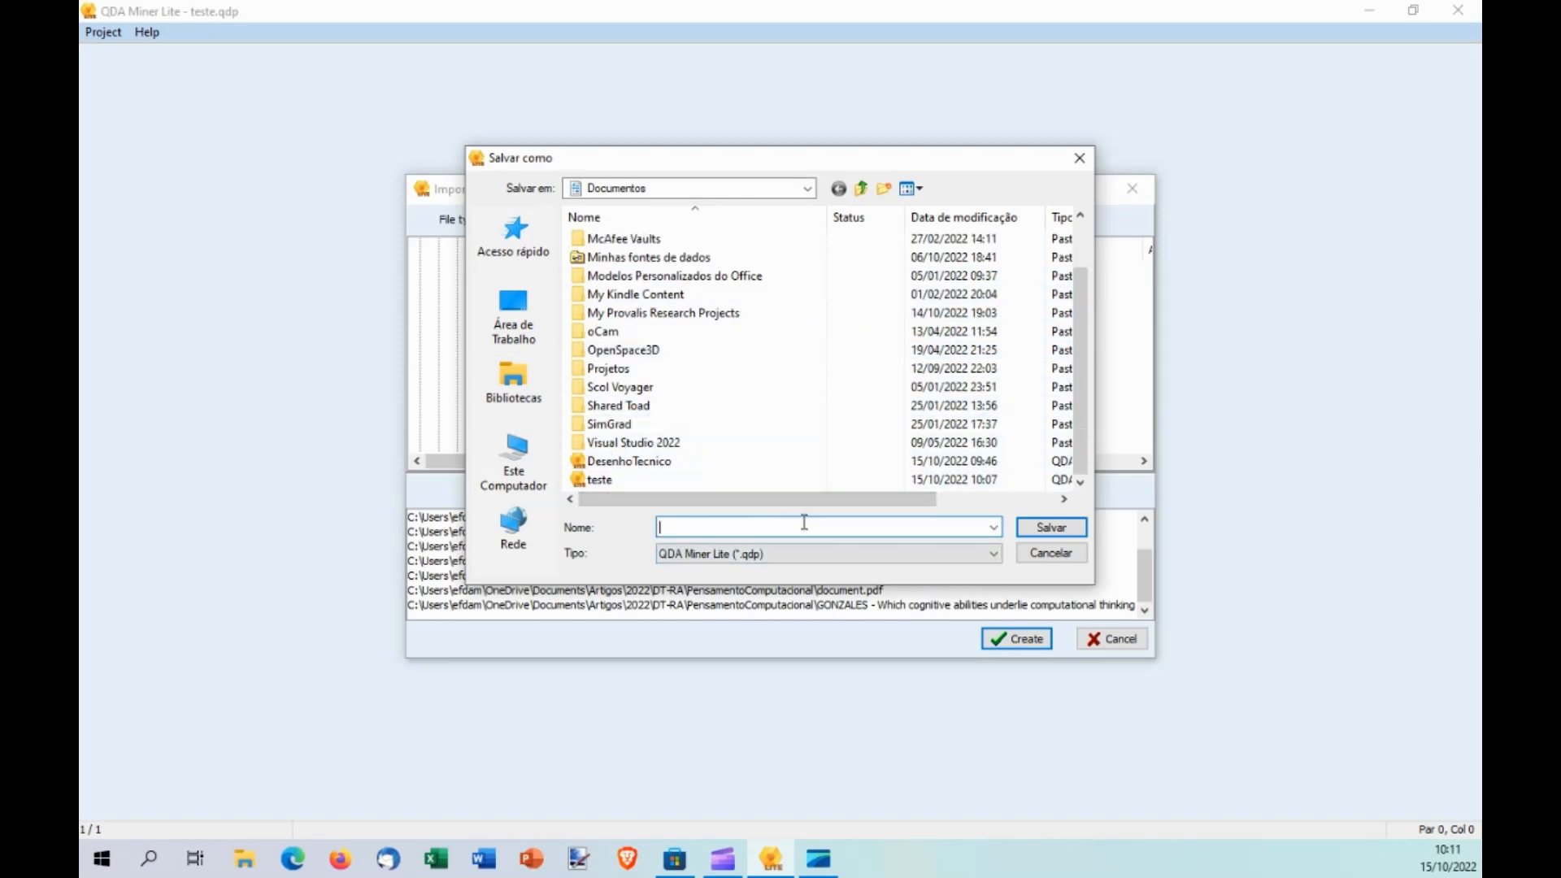
click(598, 462)
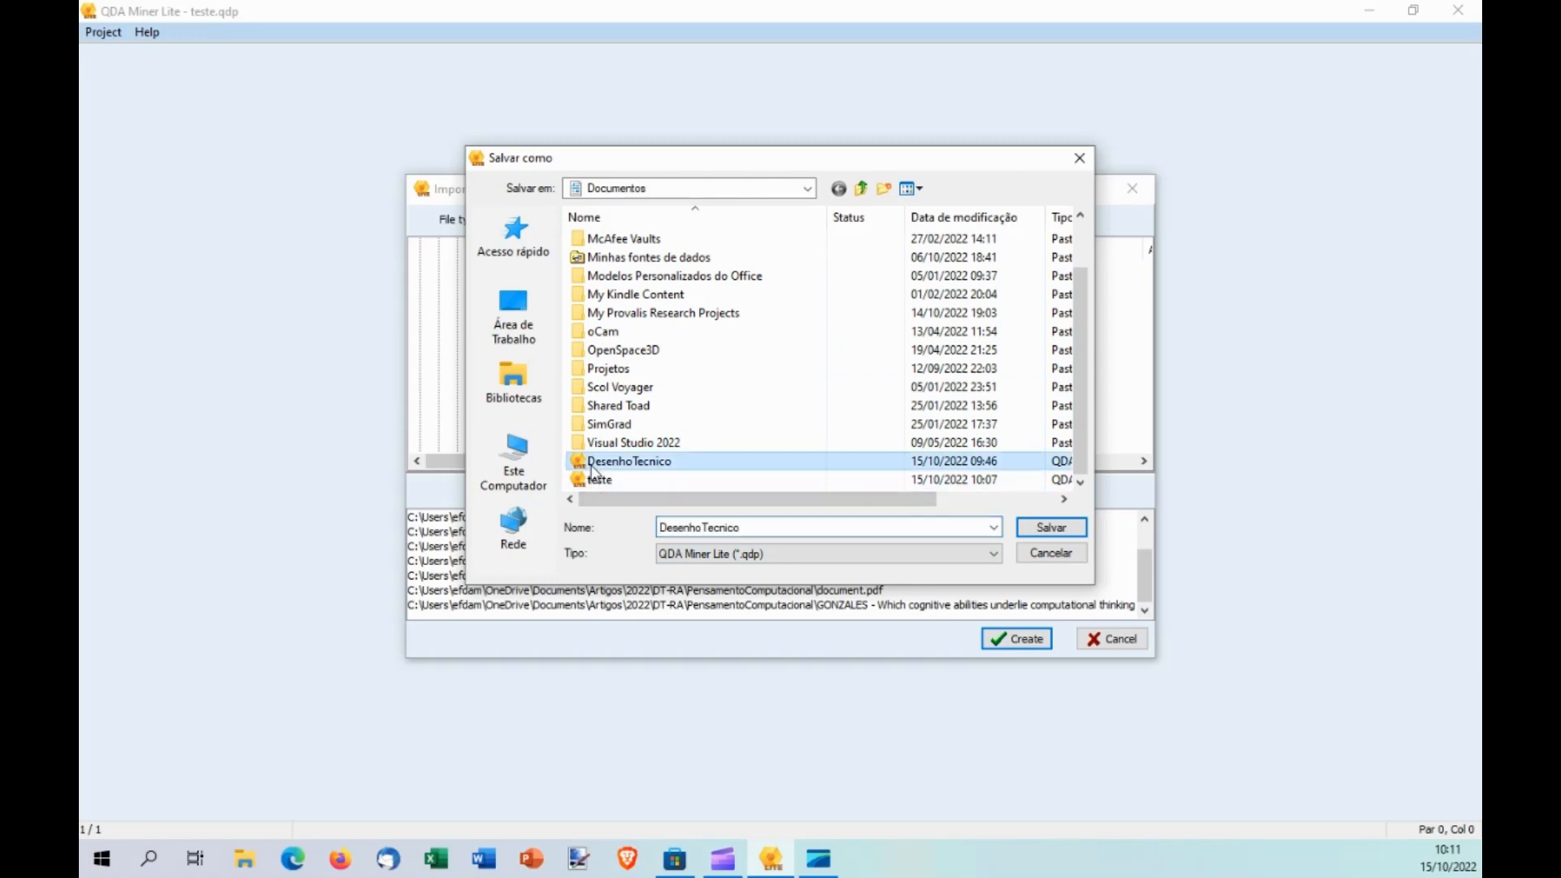
click(1061, 529)
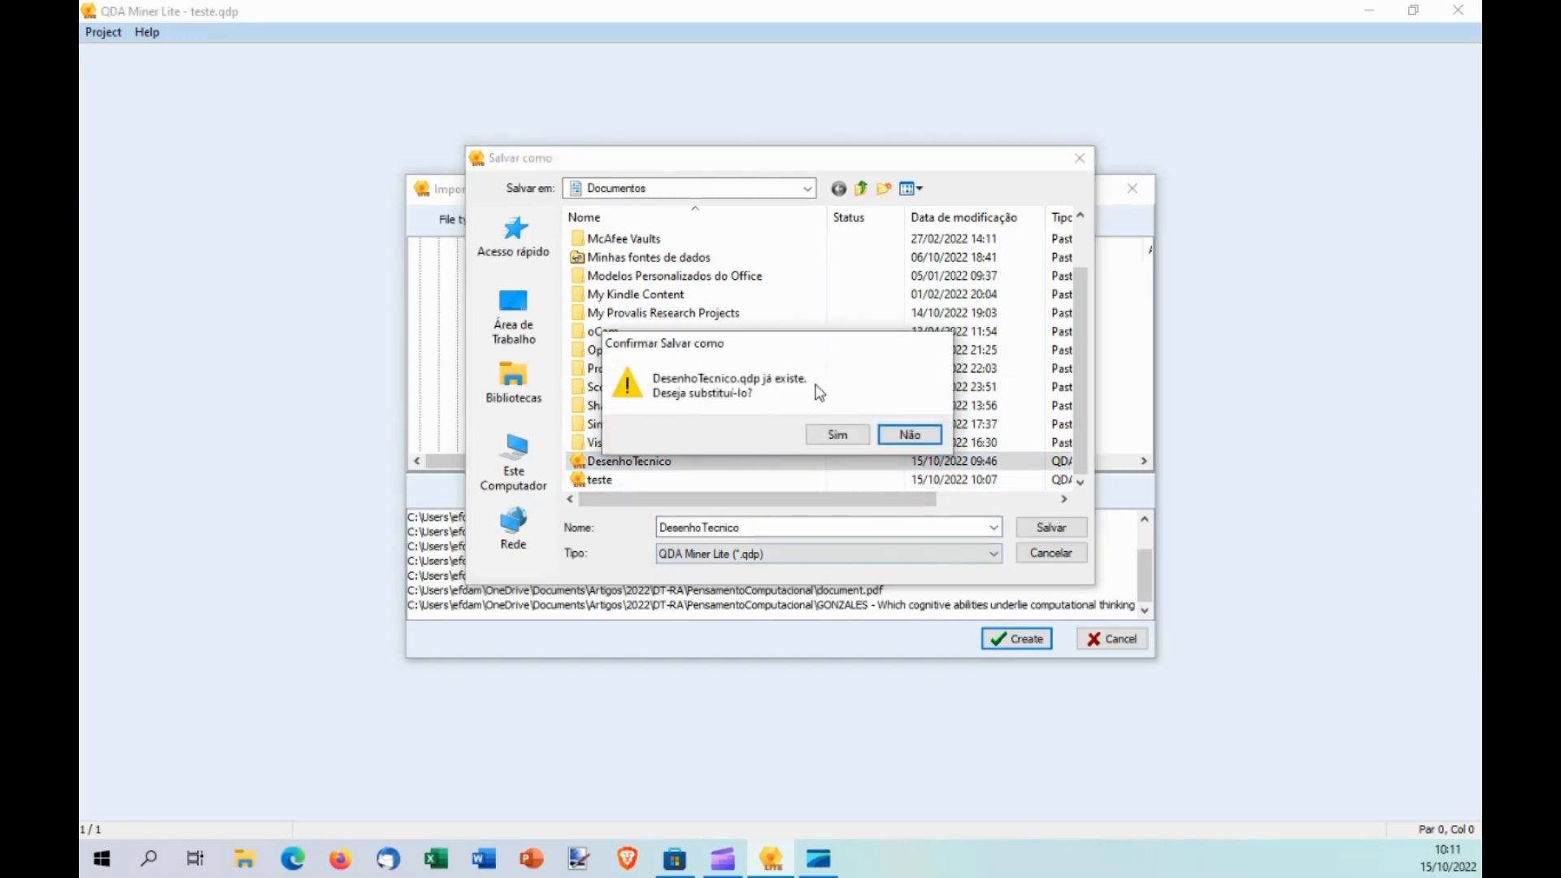
click(842, 443)
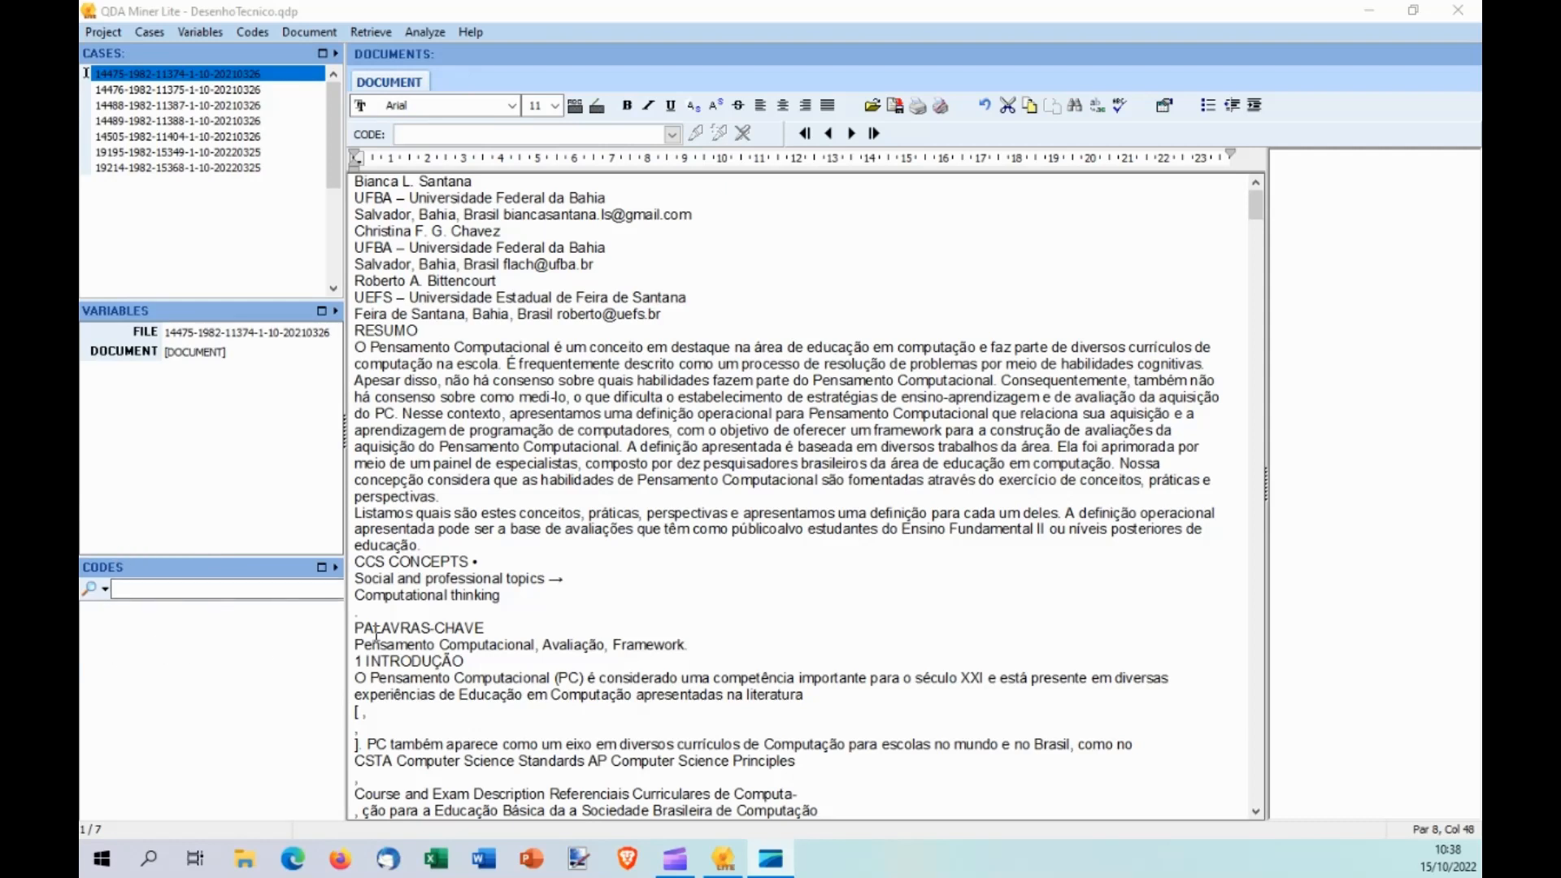
Add a red code named Metodologia Ativa under a new category called Metodologia.
right_click(205, 651)
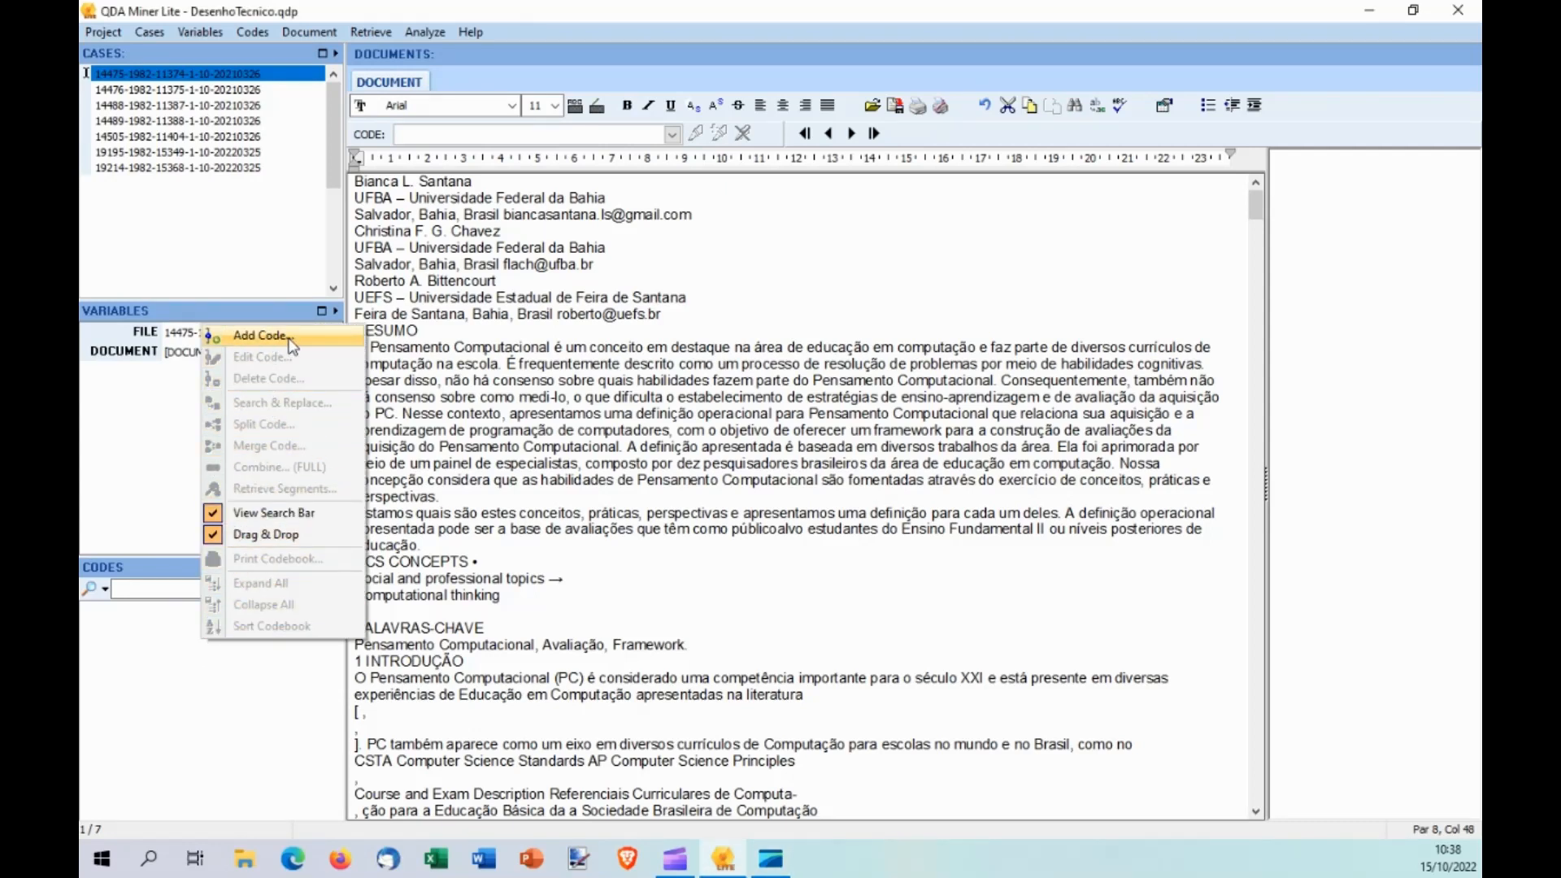
click(260, 335)
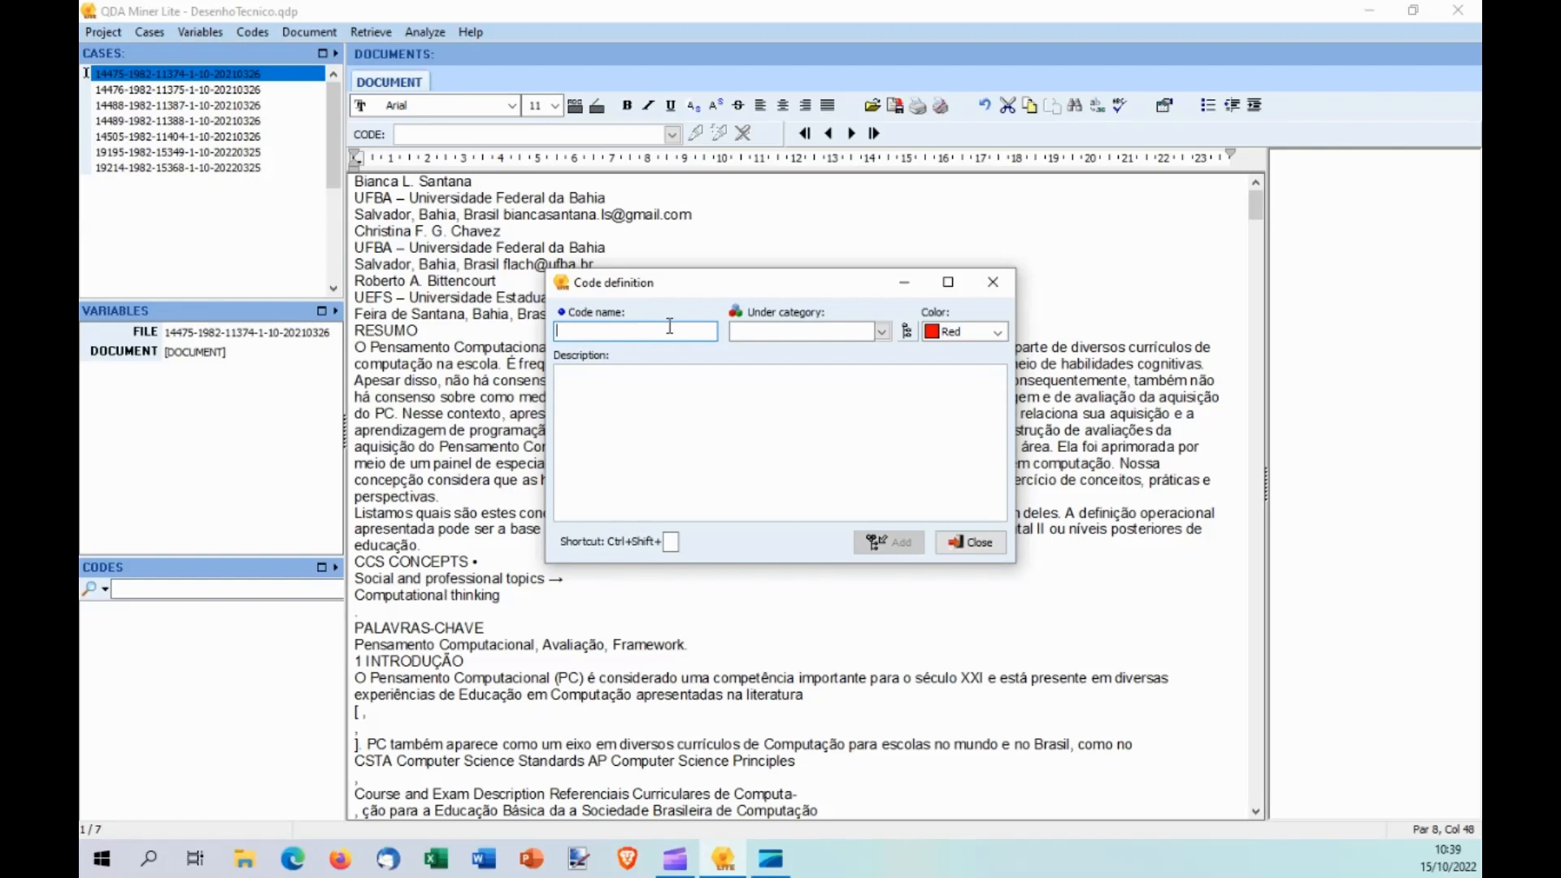
text(Met.)
key(BackSpace)
text(etodologia Ativa)
click(867, 335)
text(Metodolog)
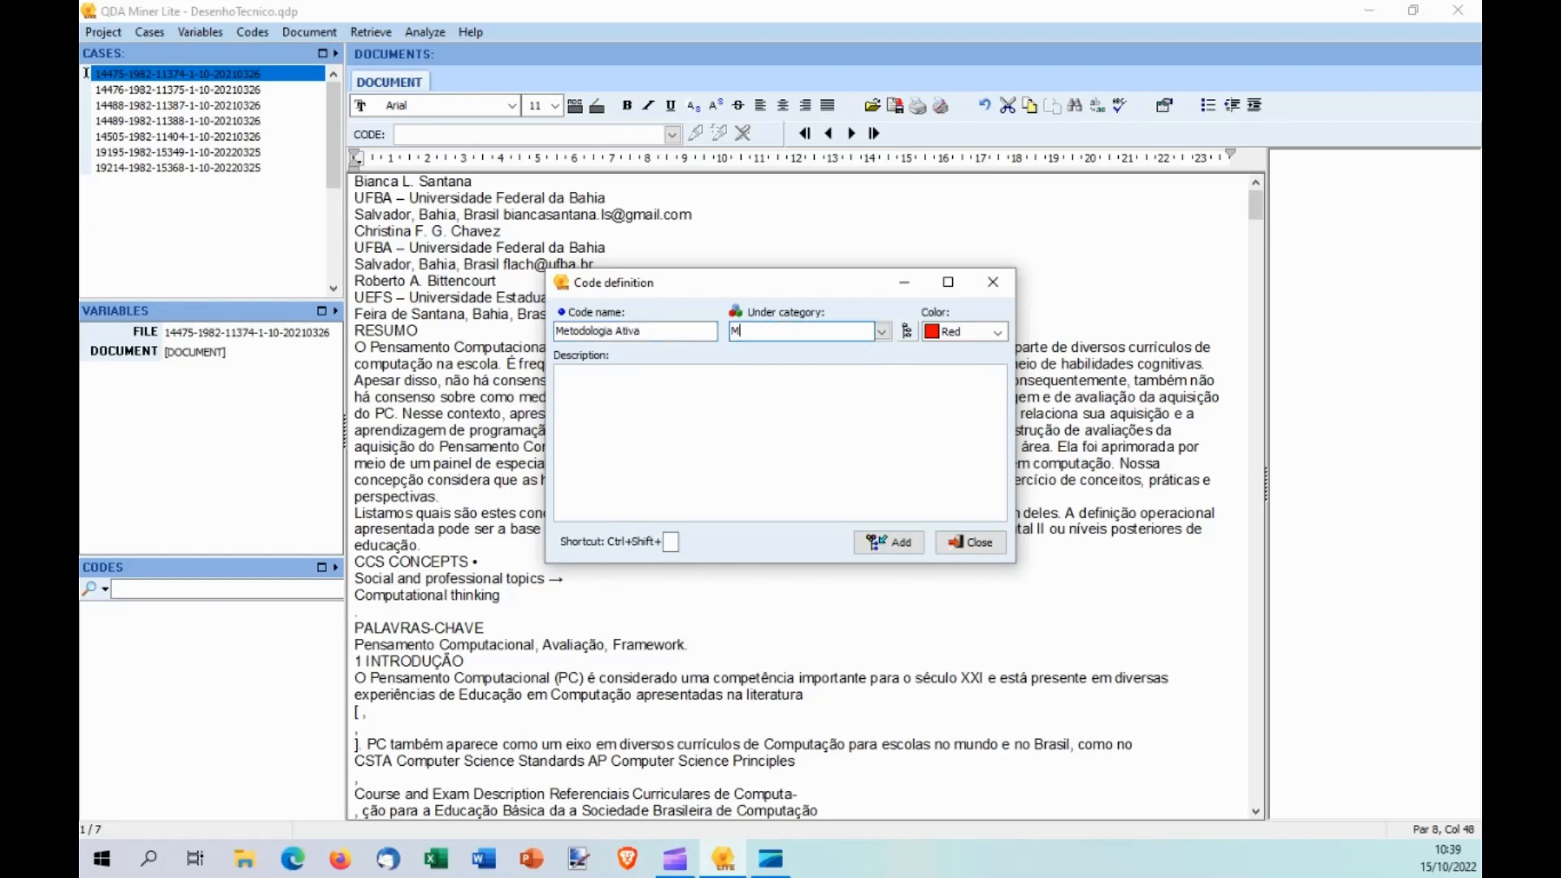
text(ia)
click(898, 547)
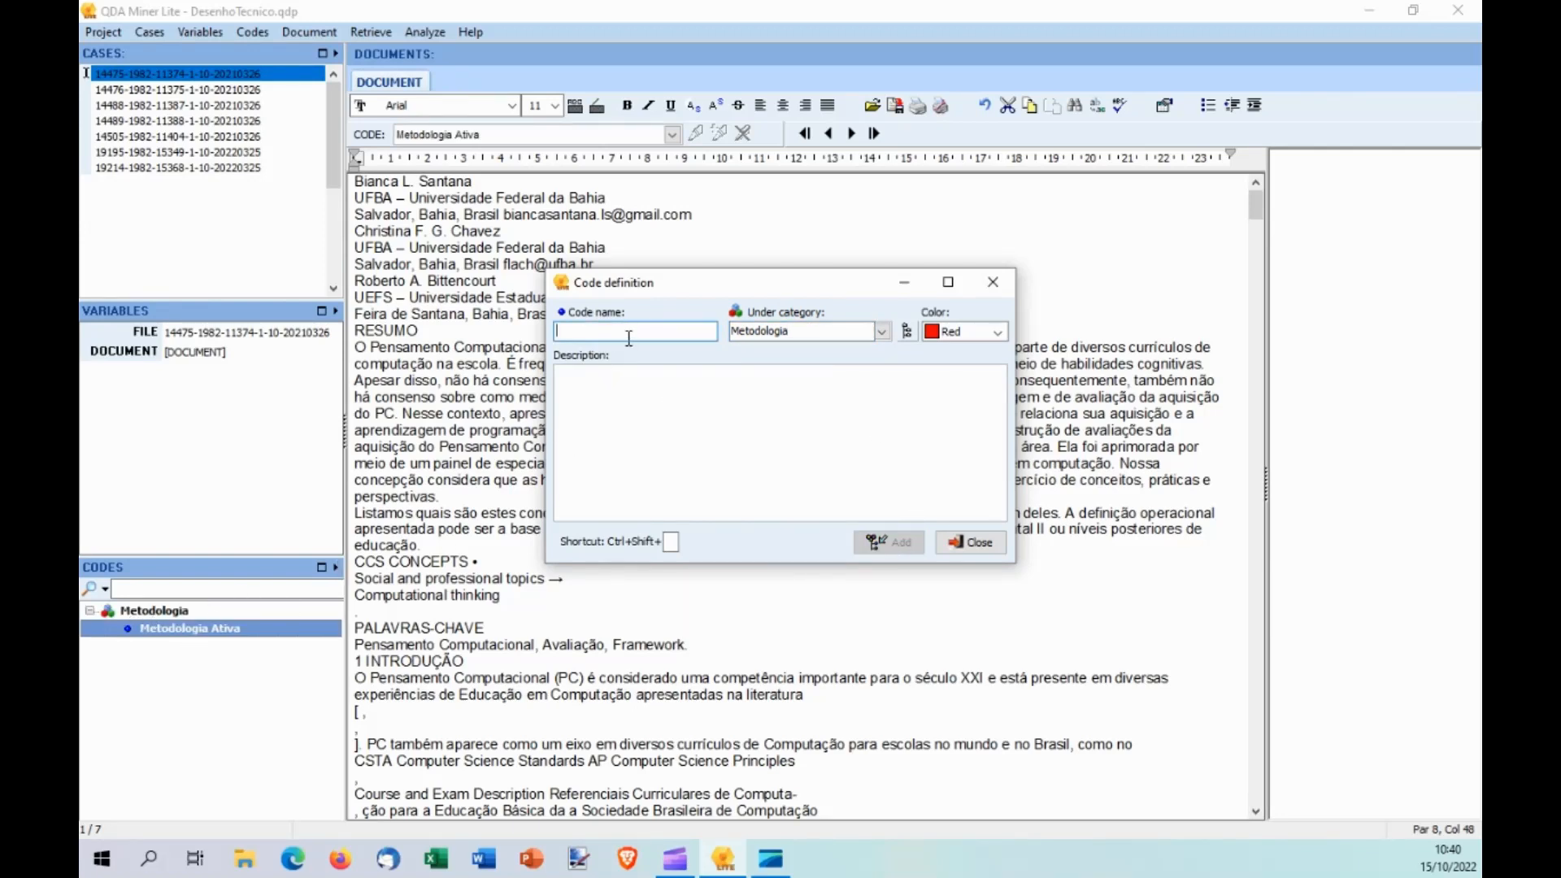
Add the codes Metodologia Participativa and Metodologia Tradicional under the Metodologia category.
text(Metodologi)
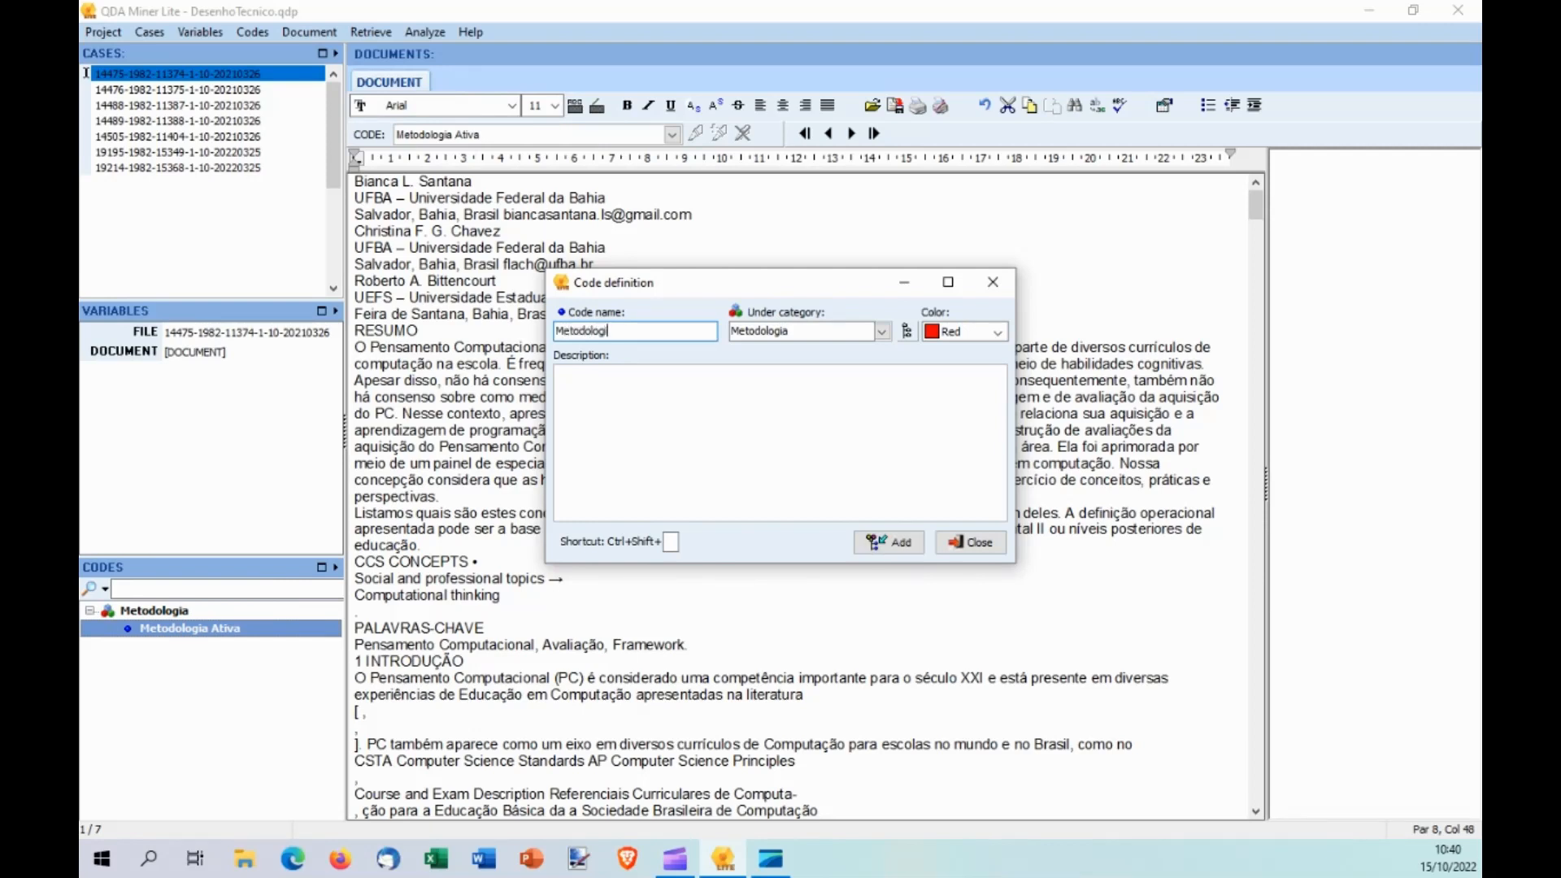
text(a Participativa)
click(890, 543)
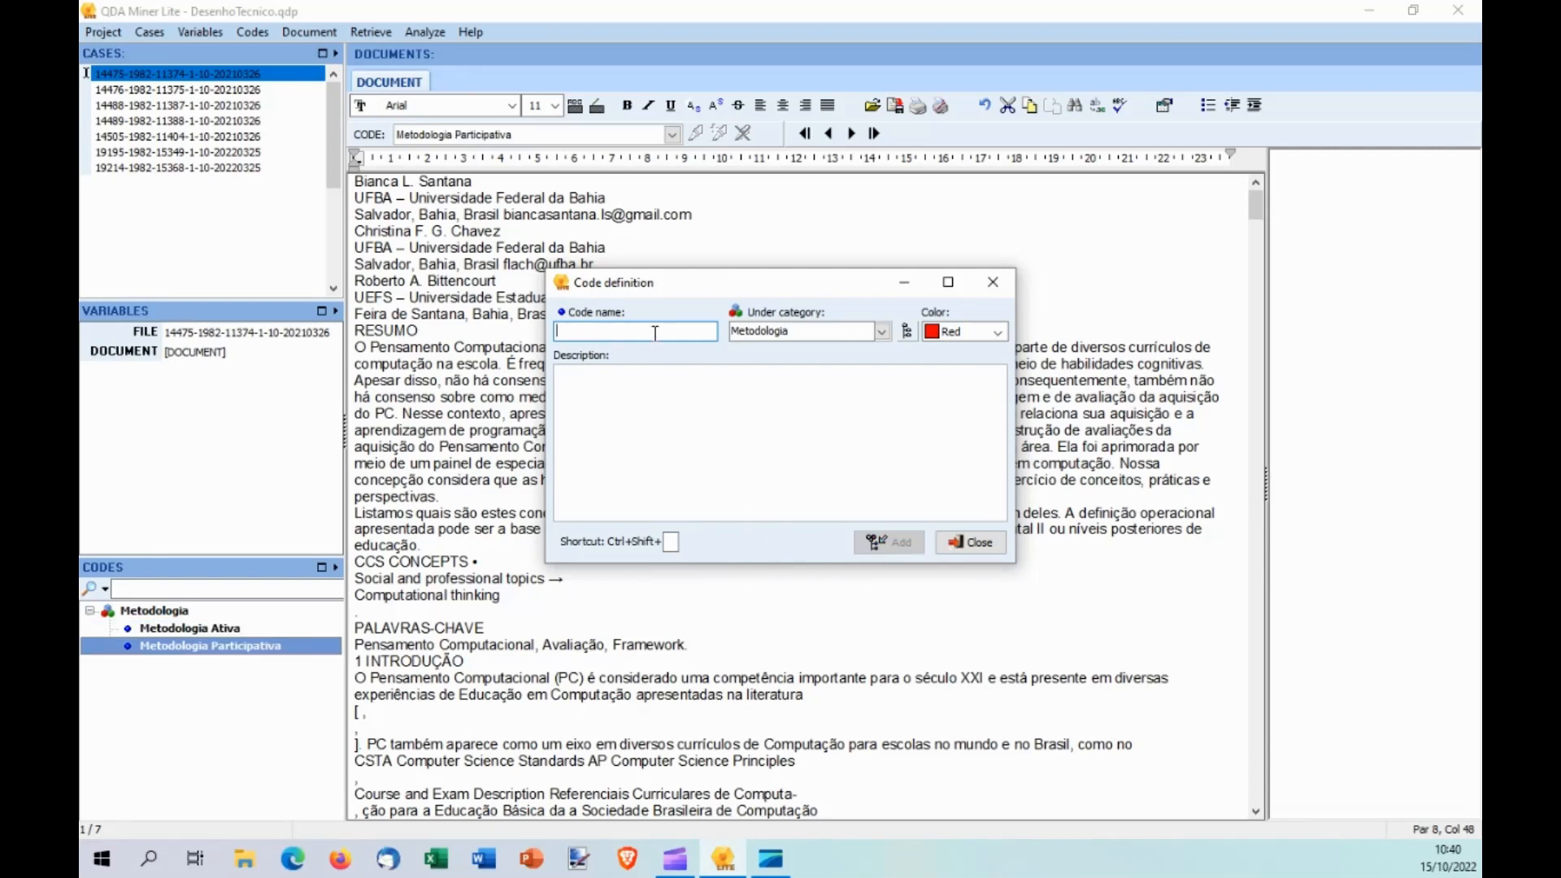
text(Metodologia Tradicio)
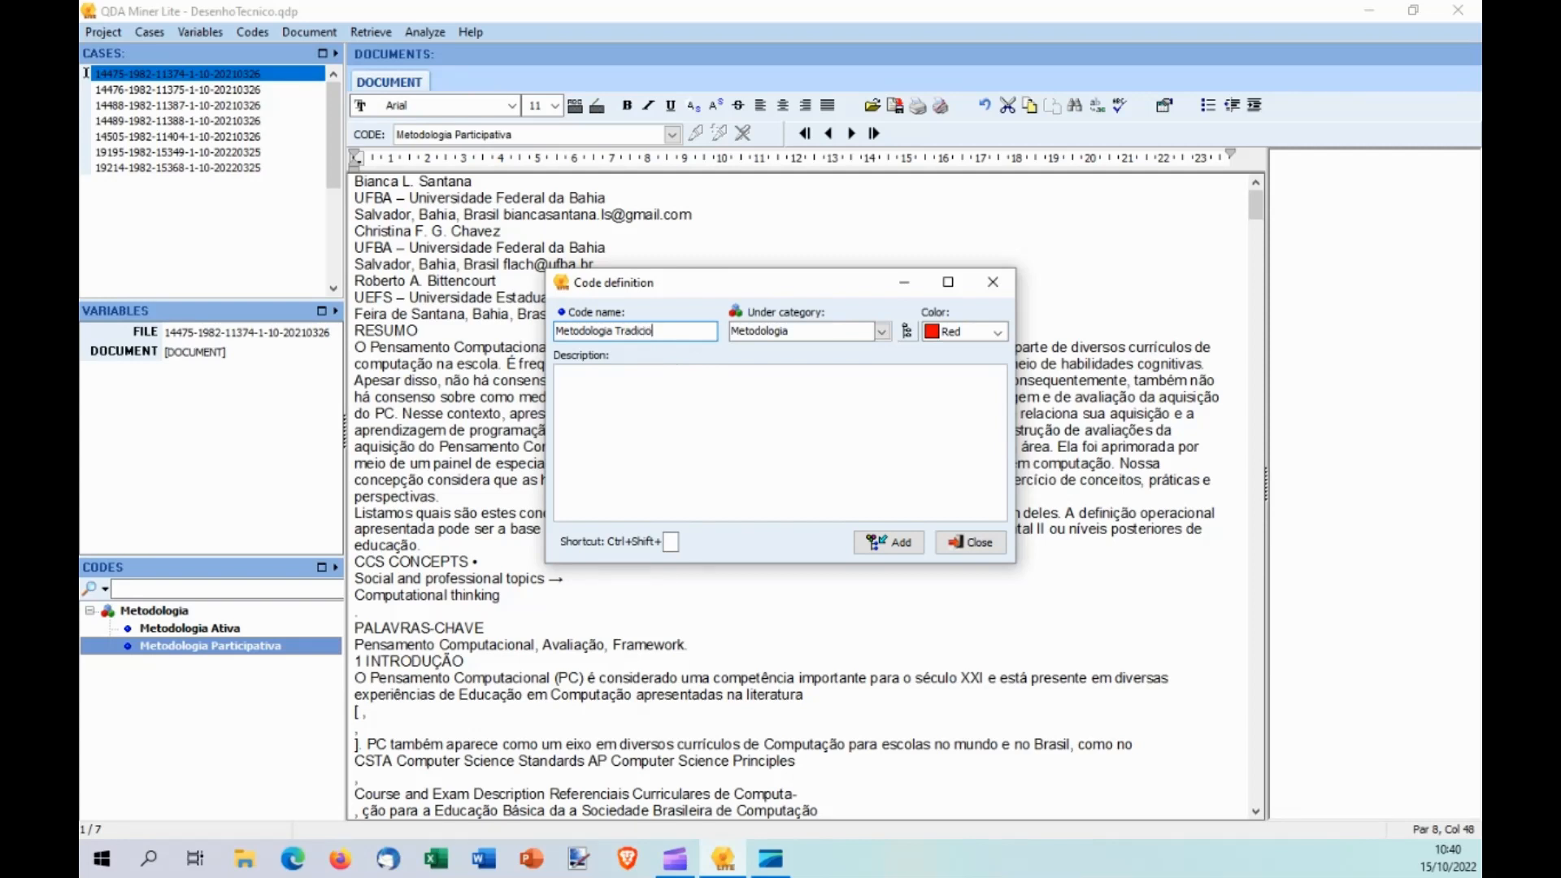
text(nal)
click(889, 543)
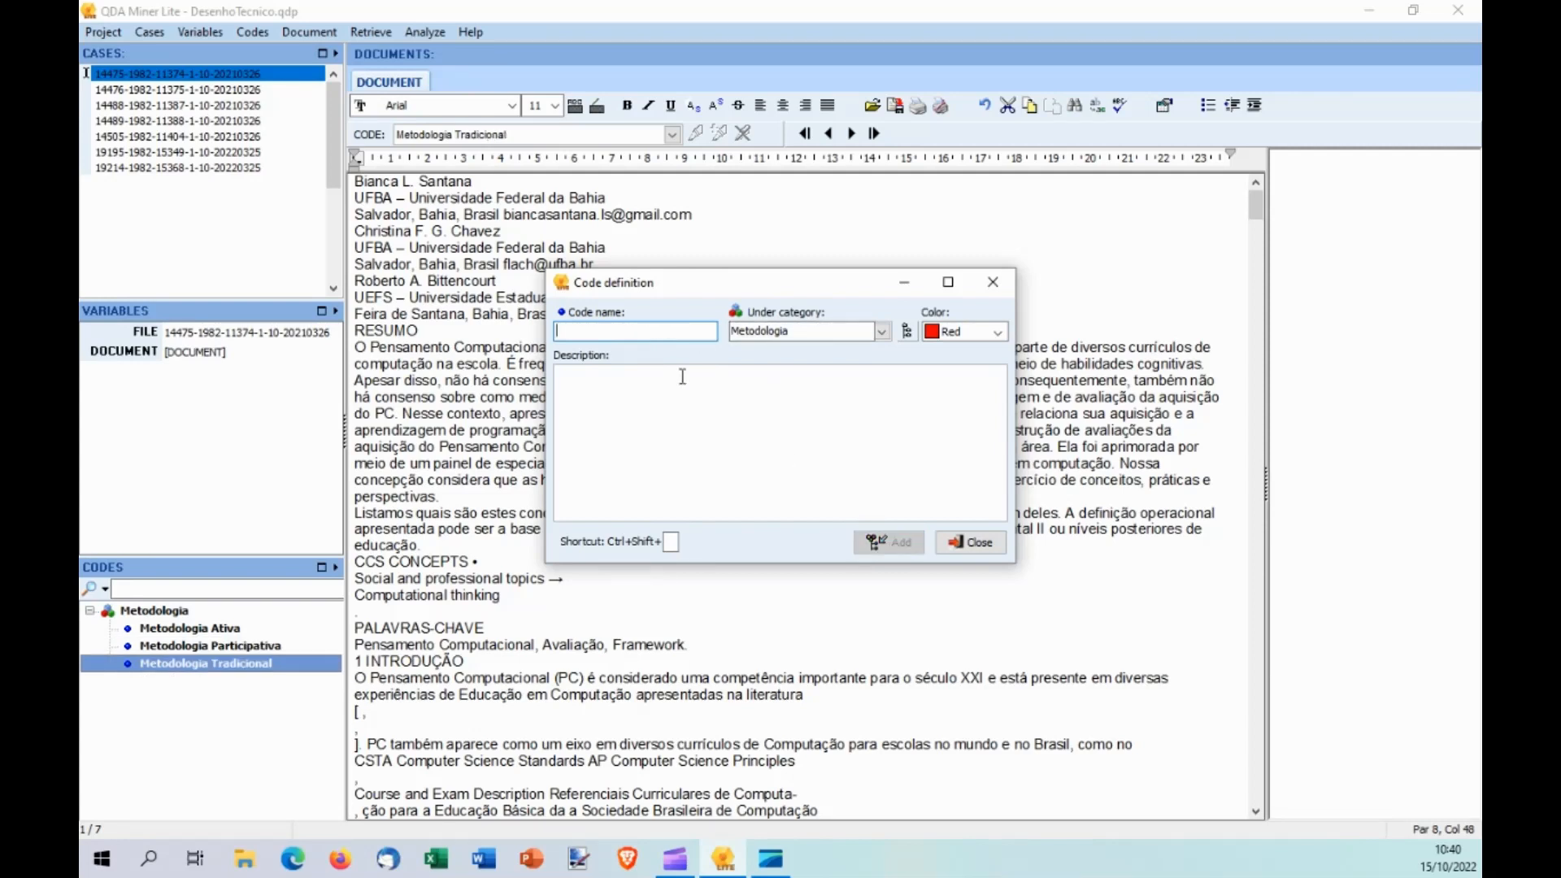
Add the codes Metodologia Experimental and Metodologia Colaborativa under the Metodologia category.
text(Metodologia Experimental)
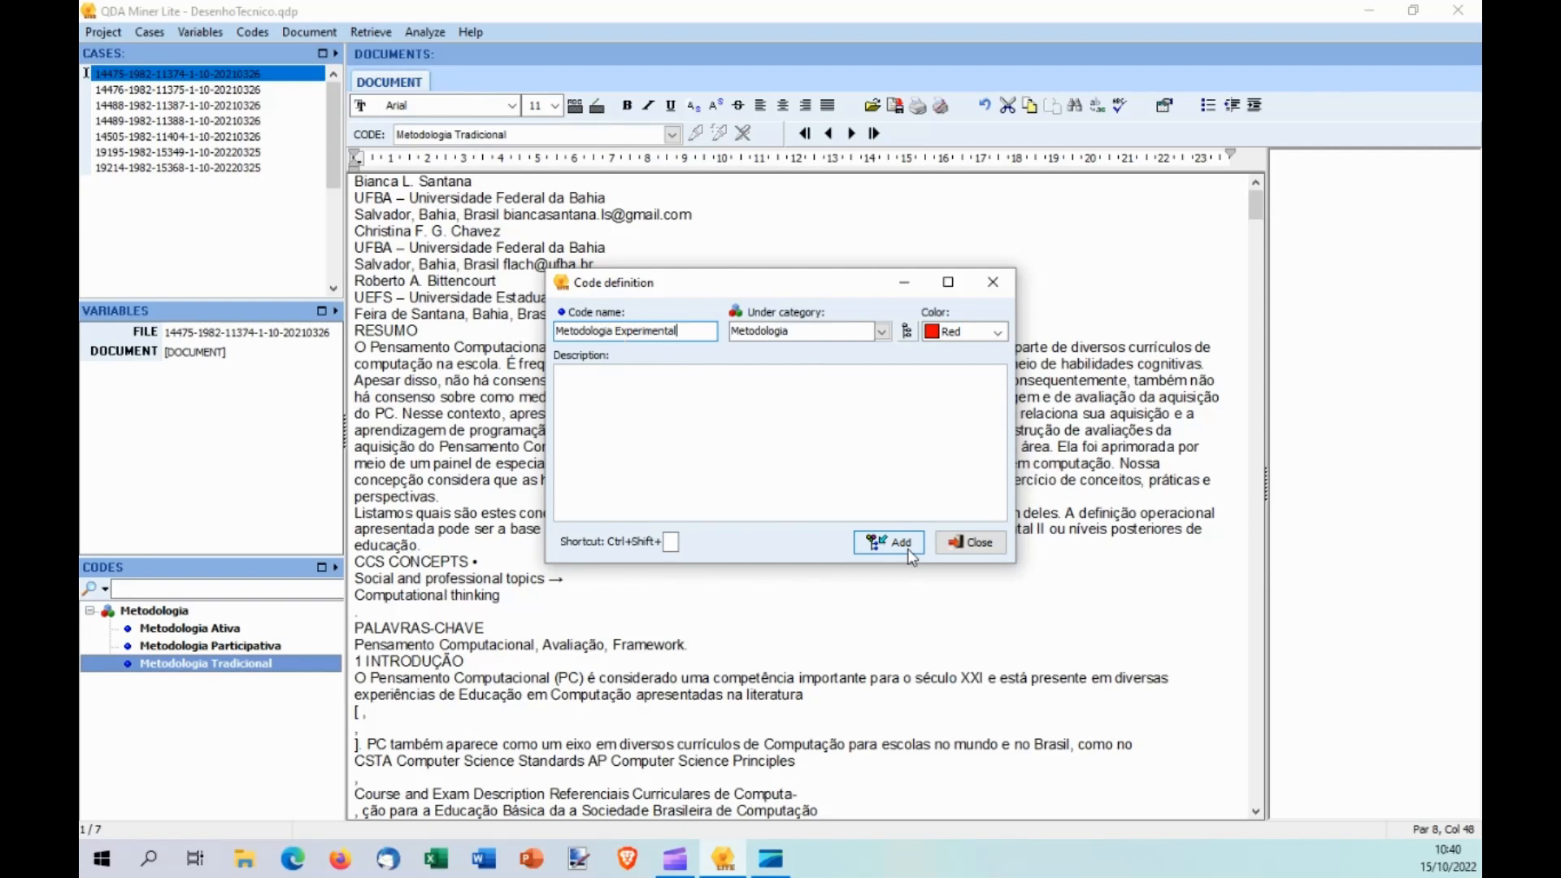
click(909, 551)
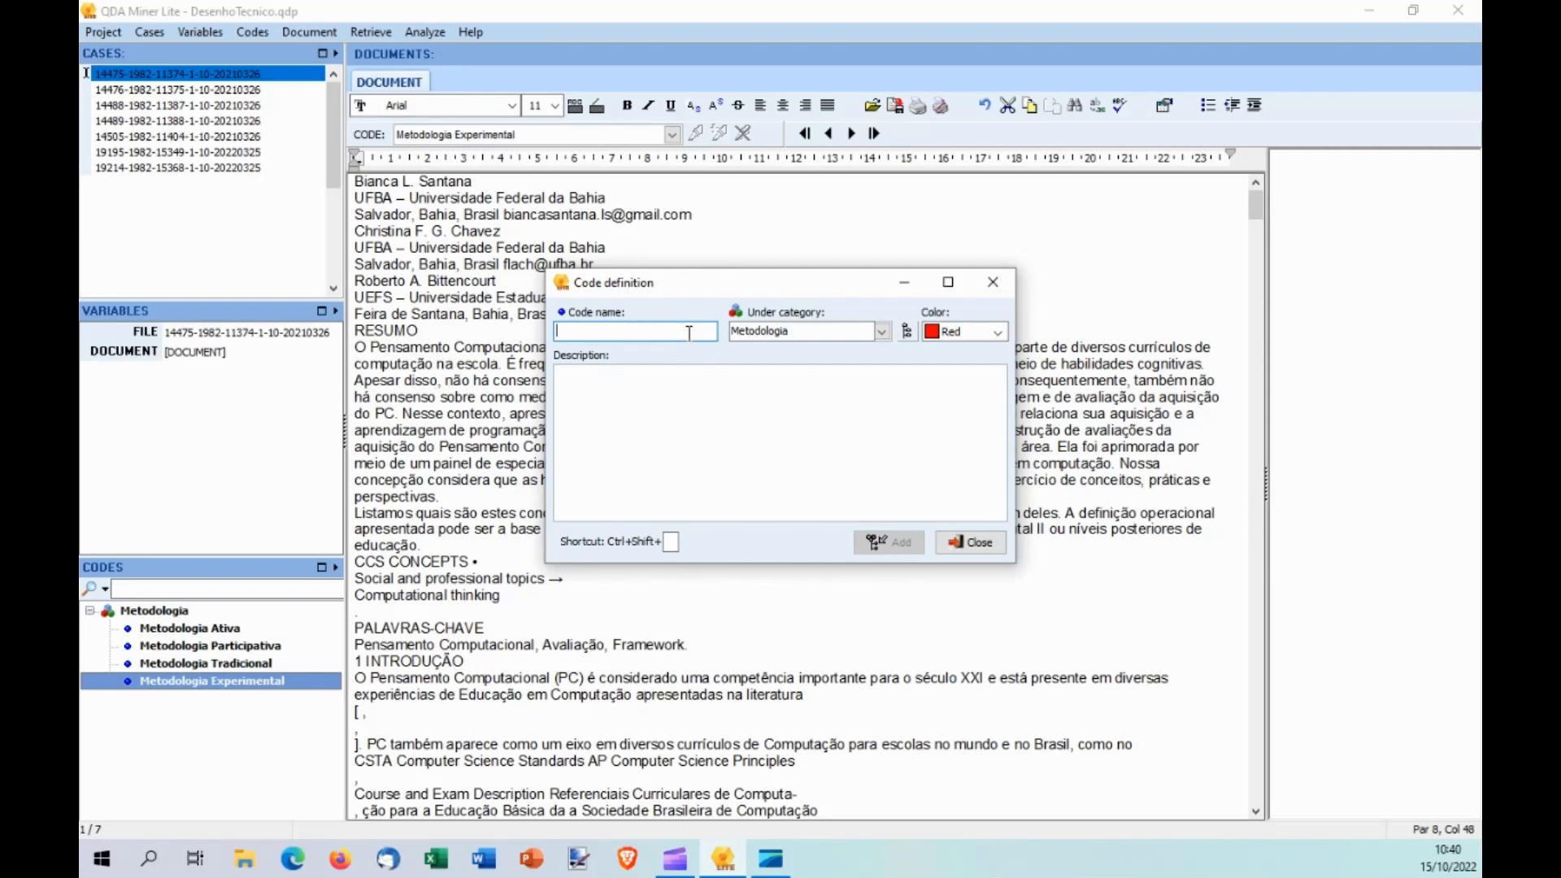
text(Metodologia Colaborativa)
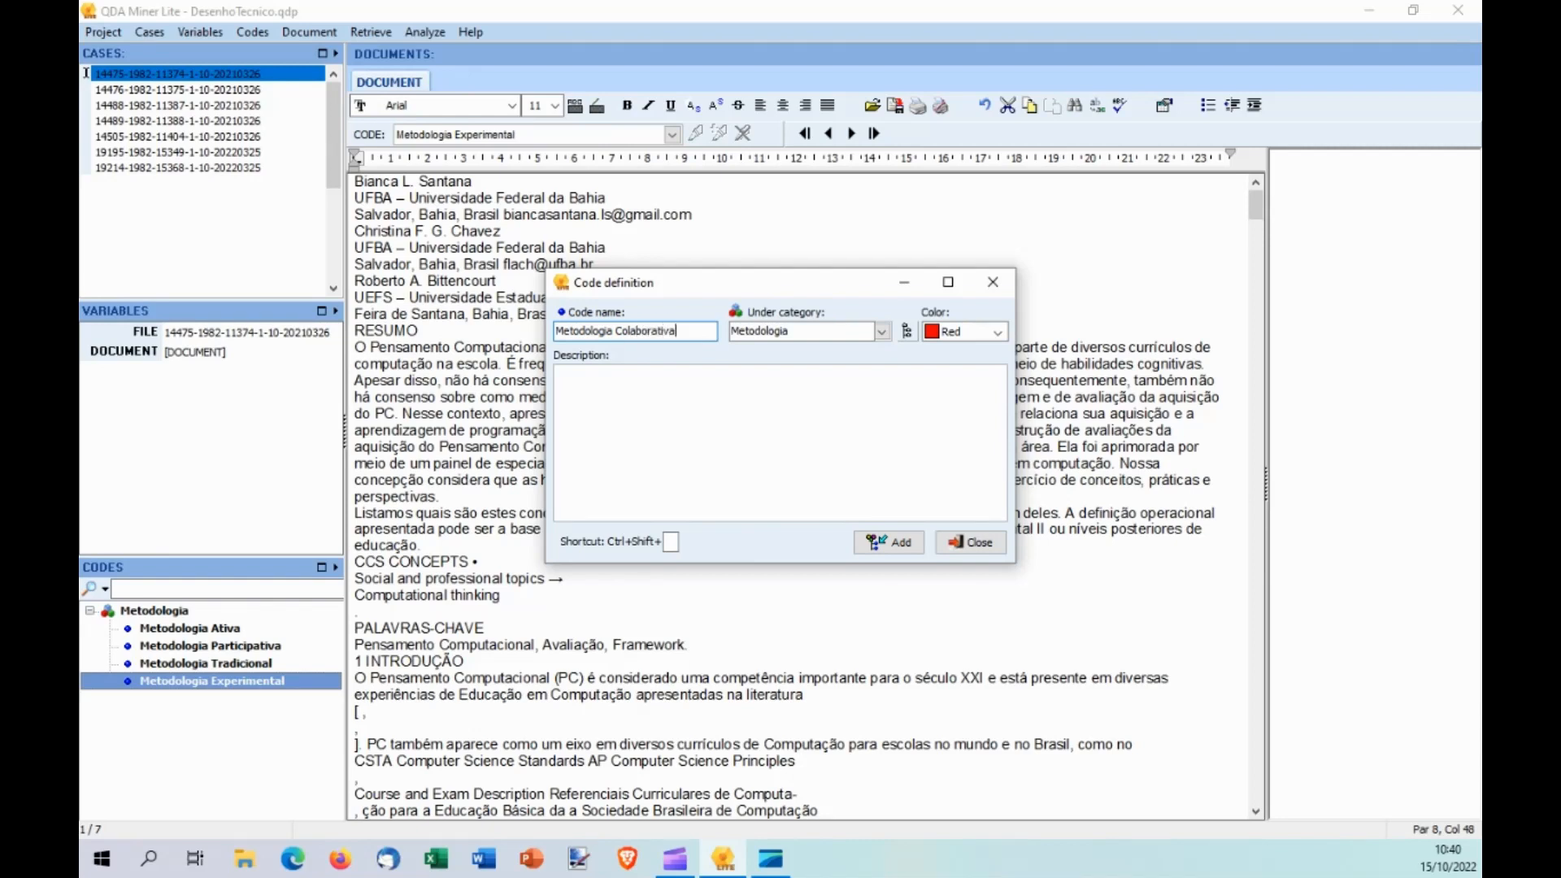
click(890, 542)
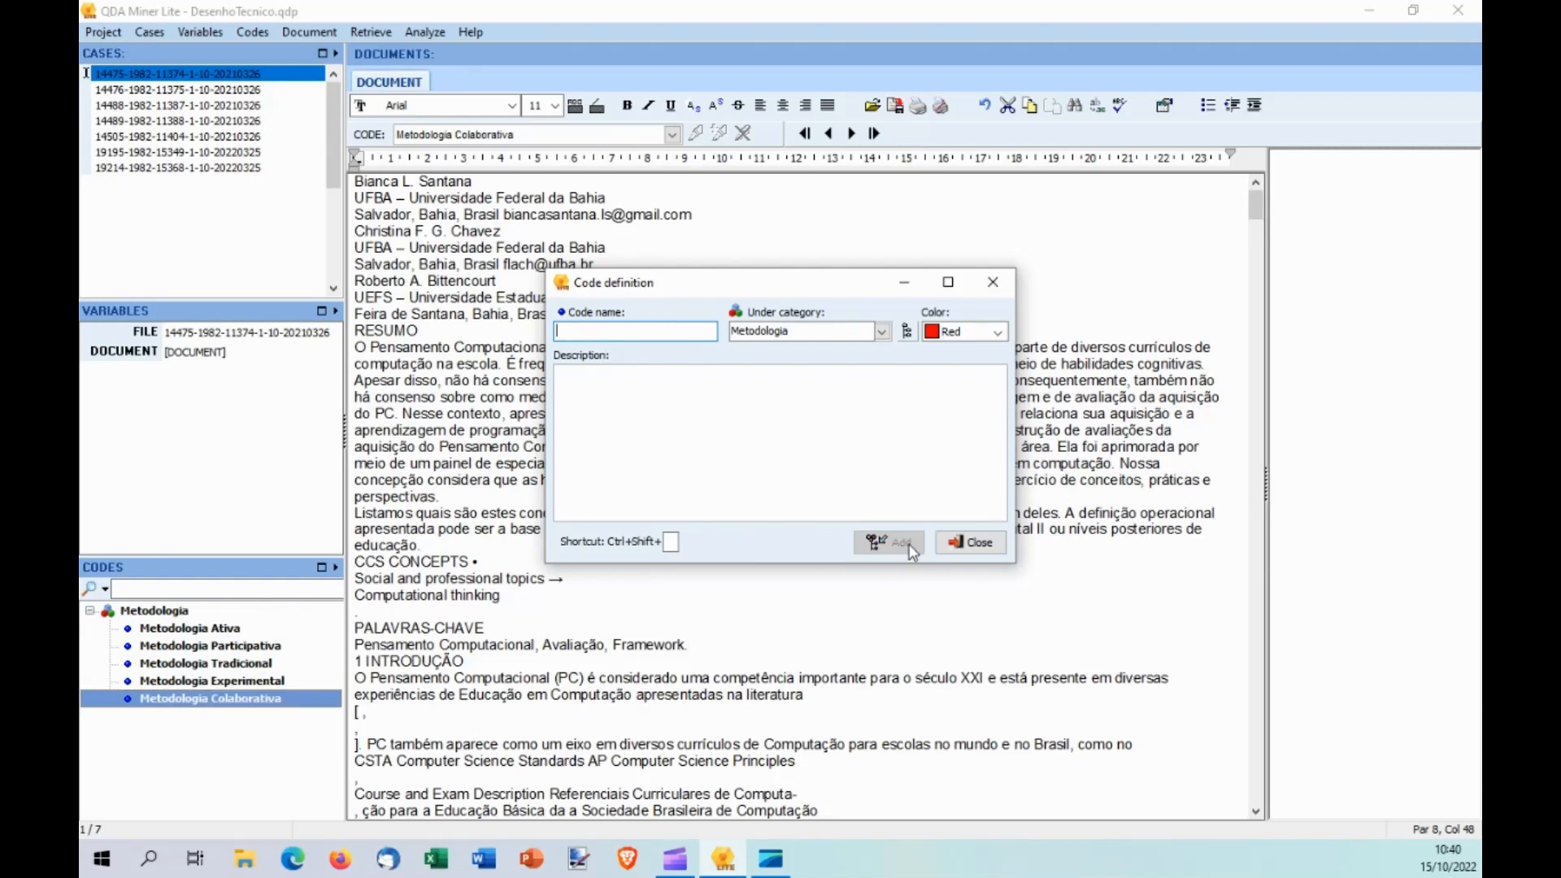
Add a blue code named Software Multimídia under a new category called Tecnologia.
click(829, 324)
click(993, 332)
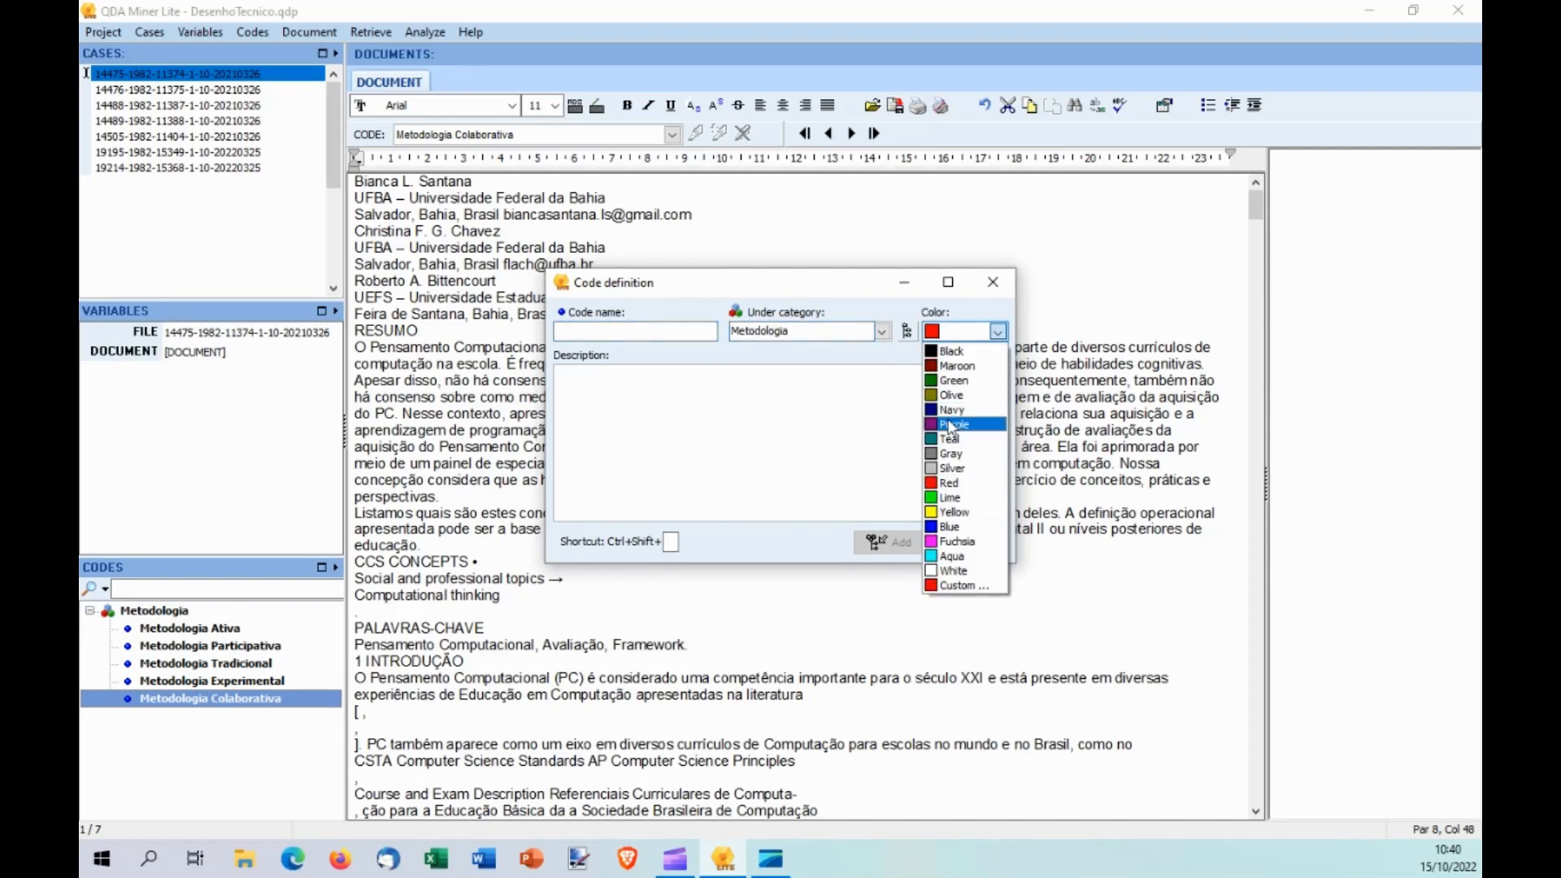
click(949, 527)
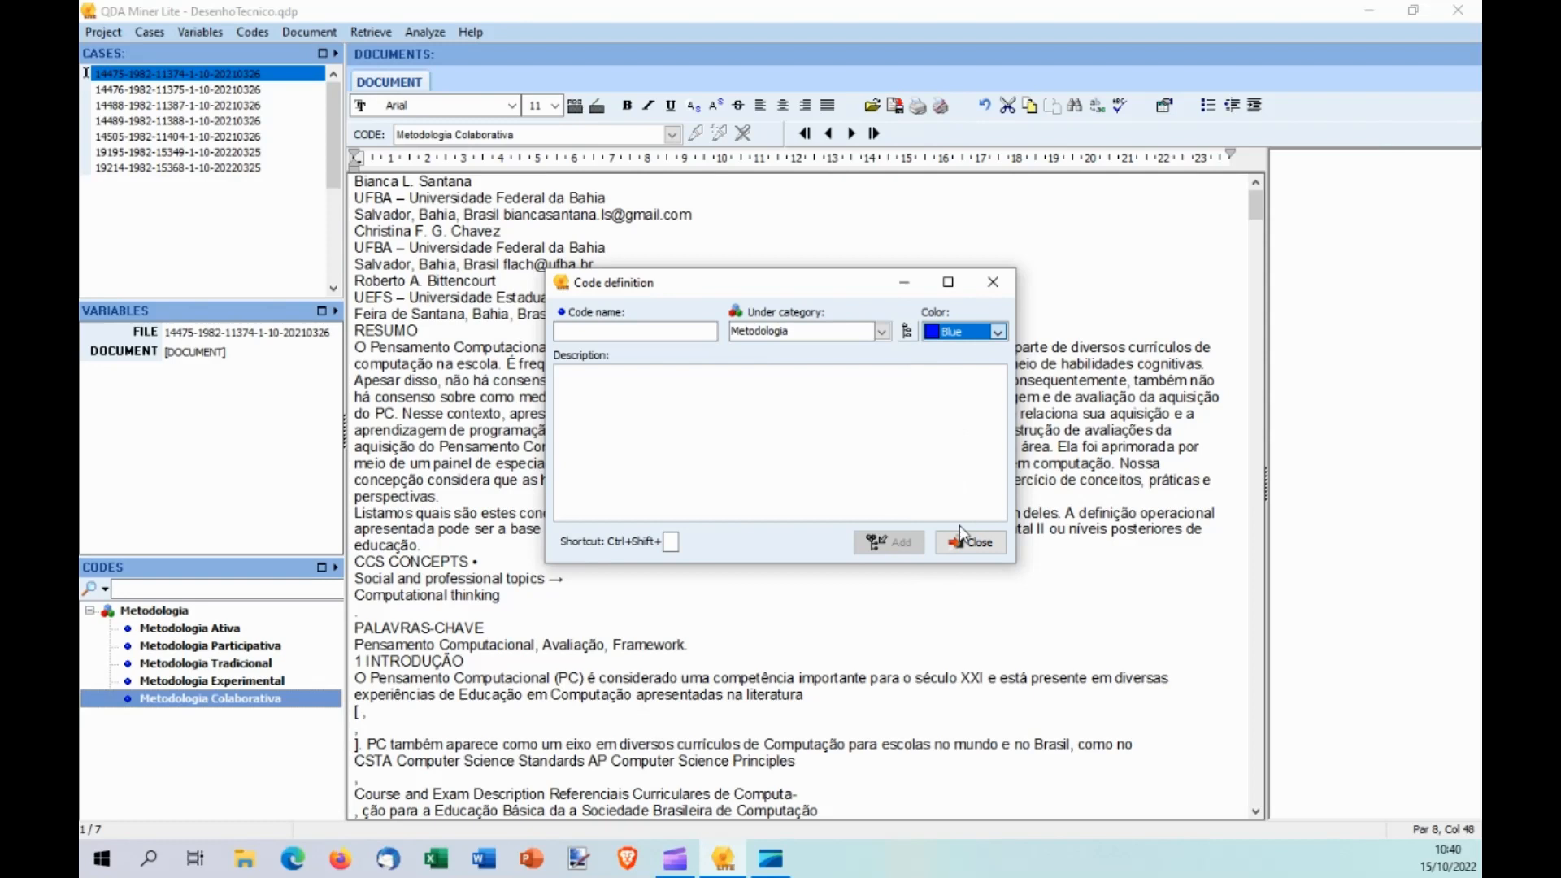
click(827, 334)
double_click(827, 333)
text(Tecnologia)
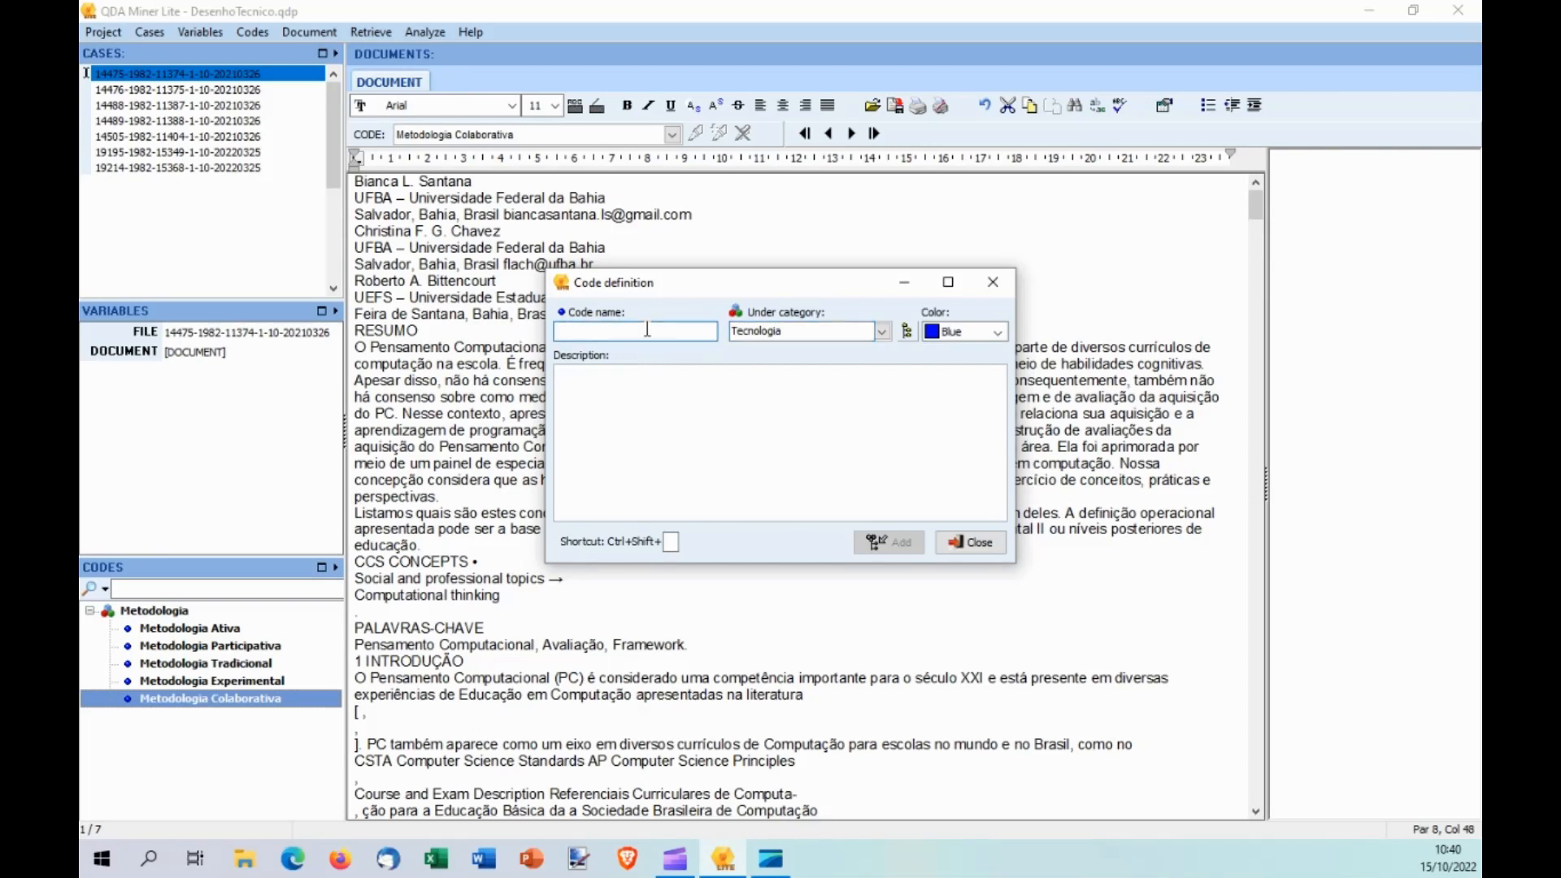
text(Soft)
text(are)
key(BackSpace)
key(BackSpace)
key(BackSpace)
key(BackSpace)
text(ware Multimídia)
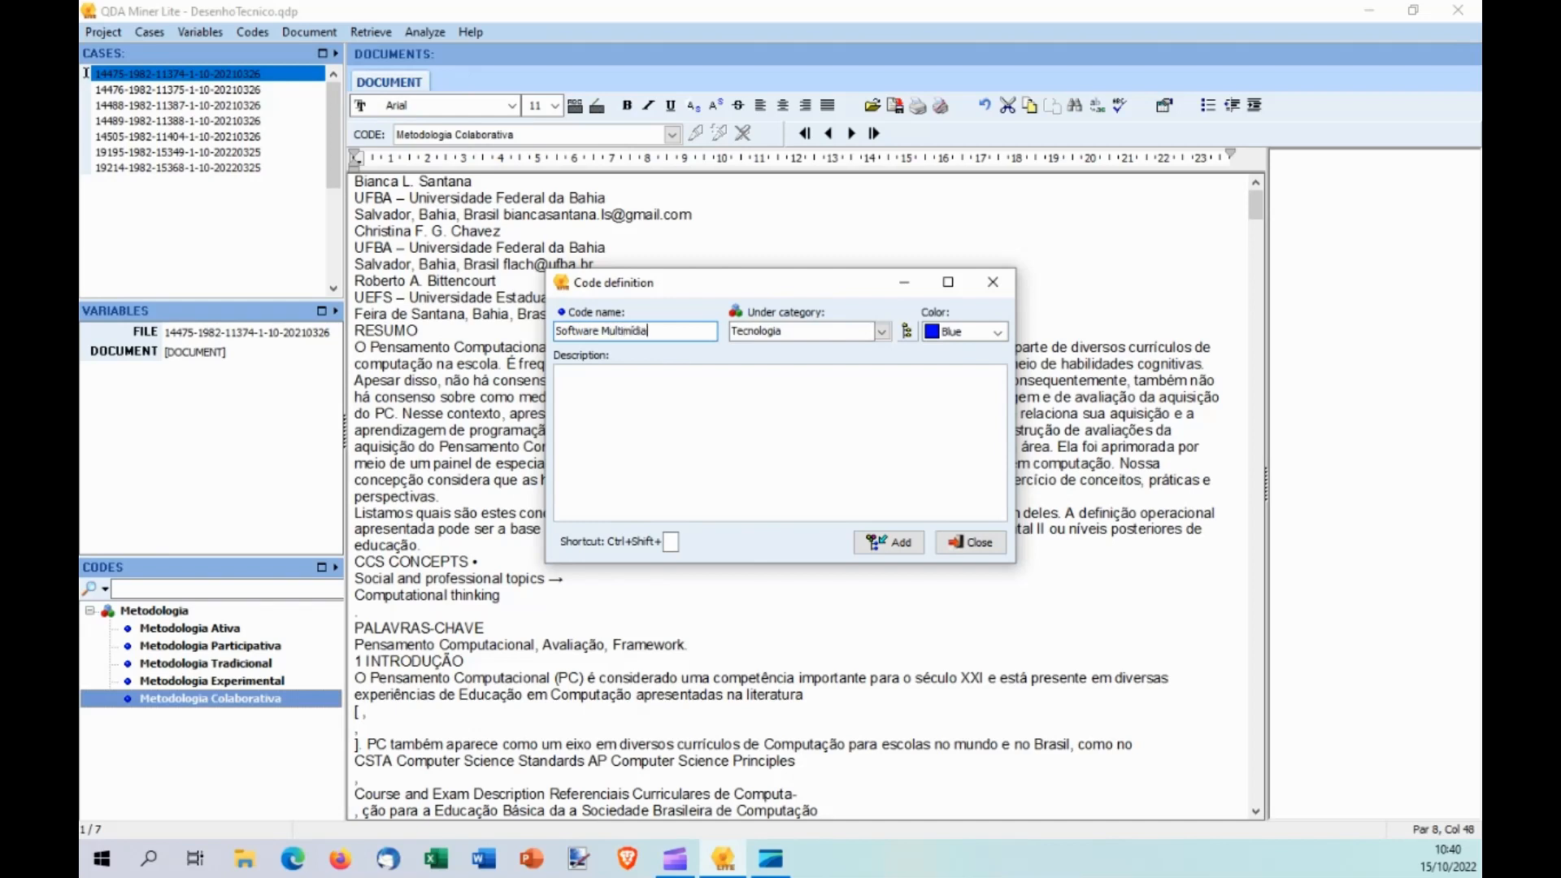
click(892, 544)
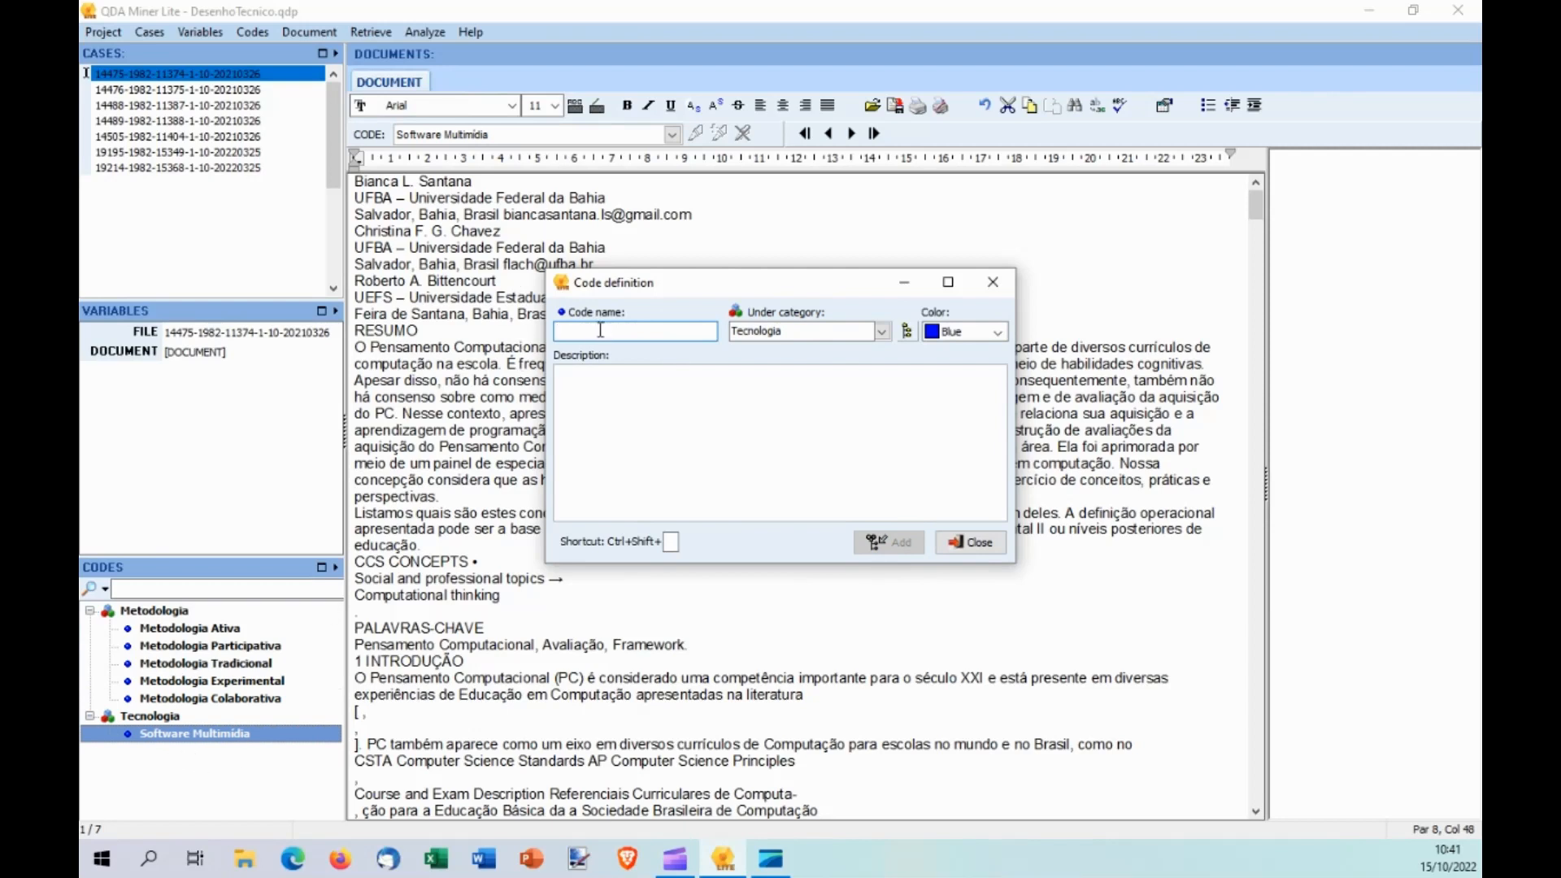
Add the codes Software Web/Site, Impressão 3D and Modelo 3D under the Tecnologia category.
text(Software Web/Site)
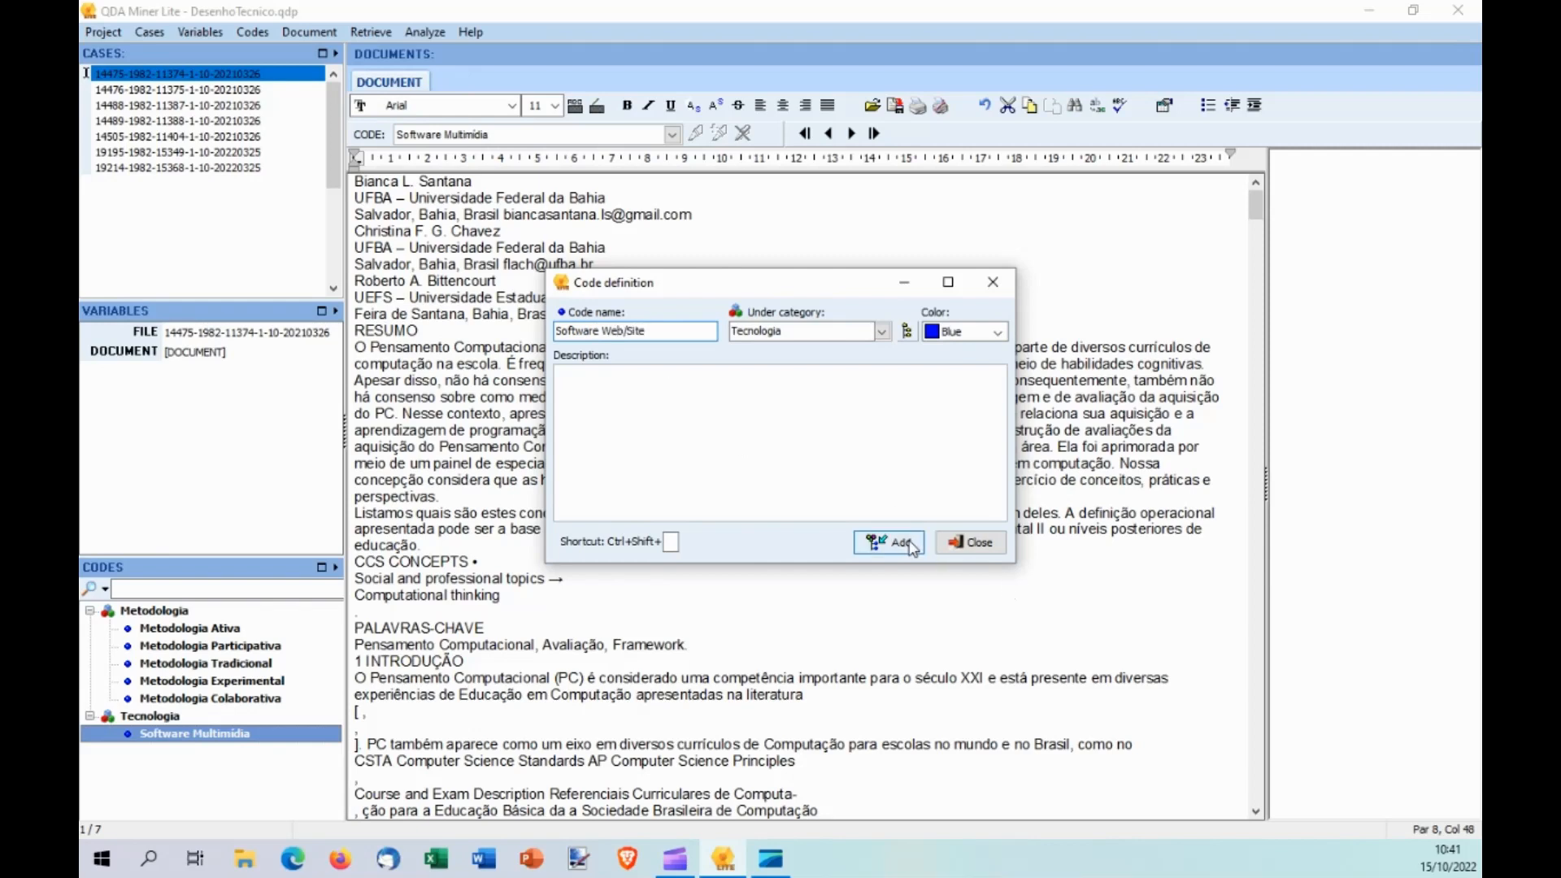
click(889, 542)
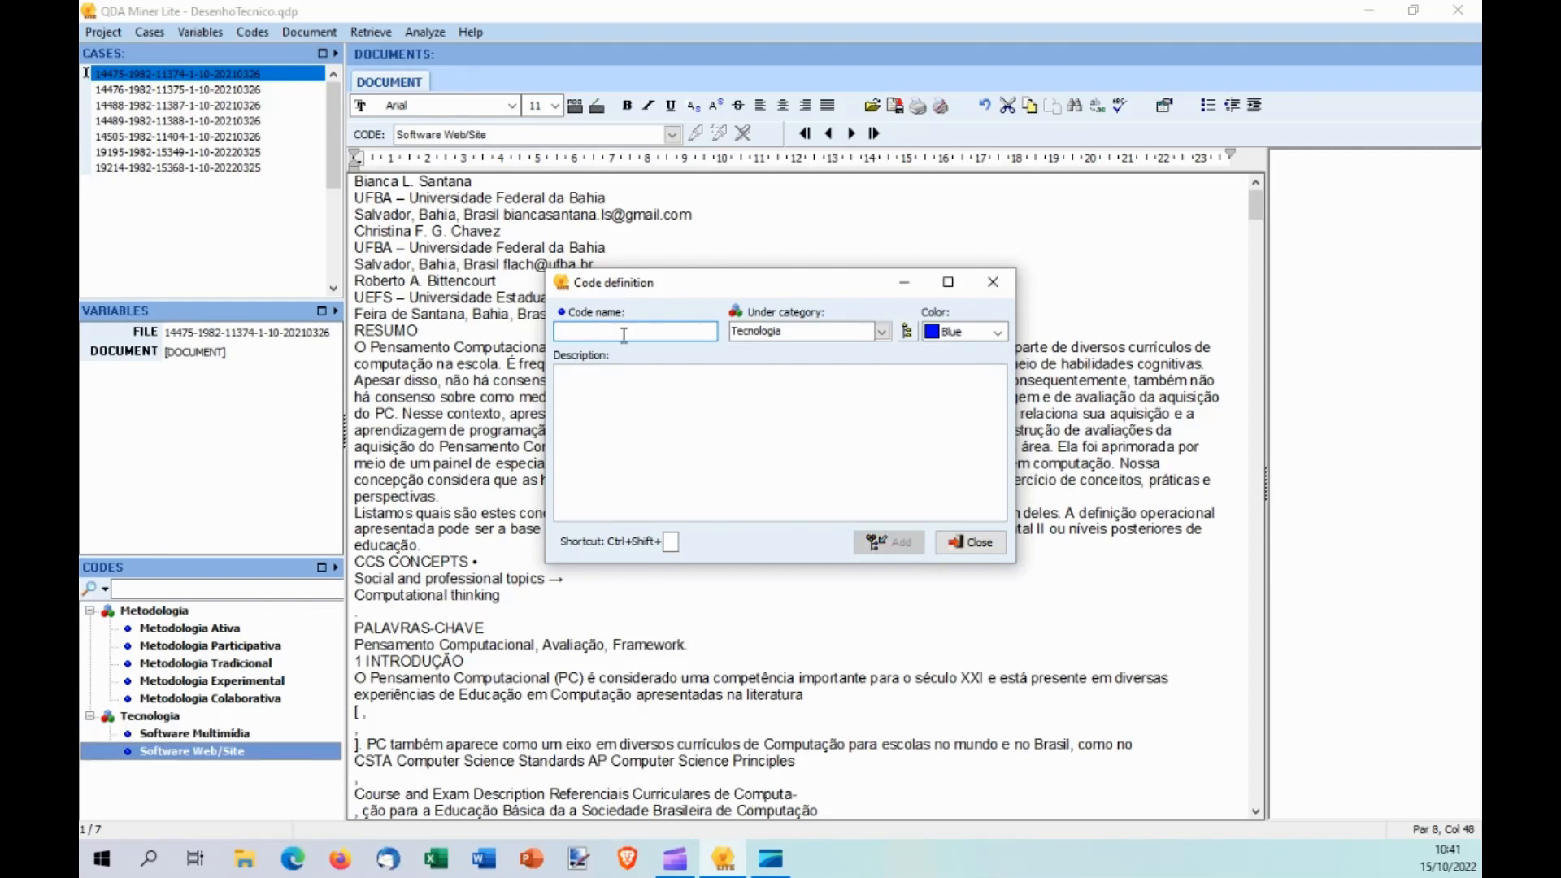
text(Software)
key(shift+Home)
key(BackSpace)
text(Impressão)
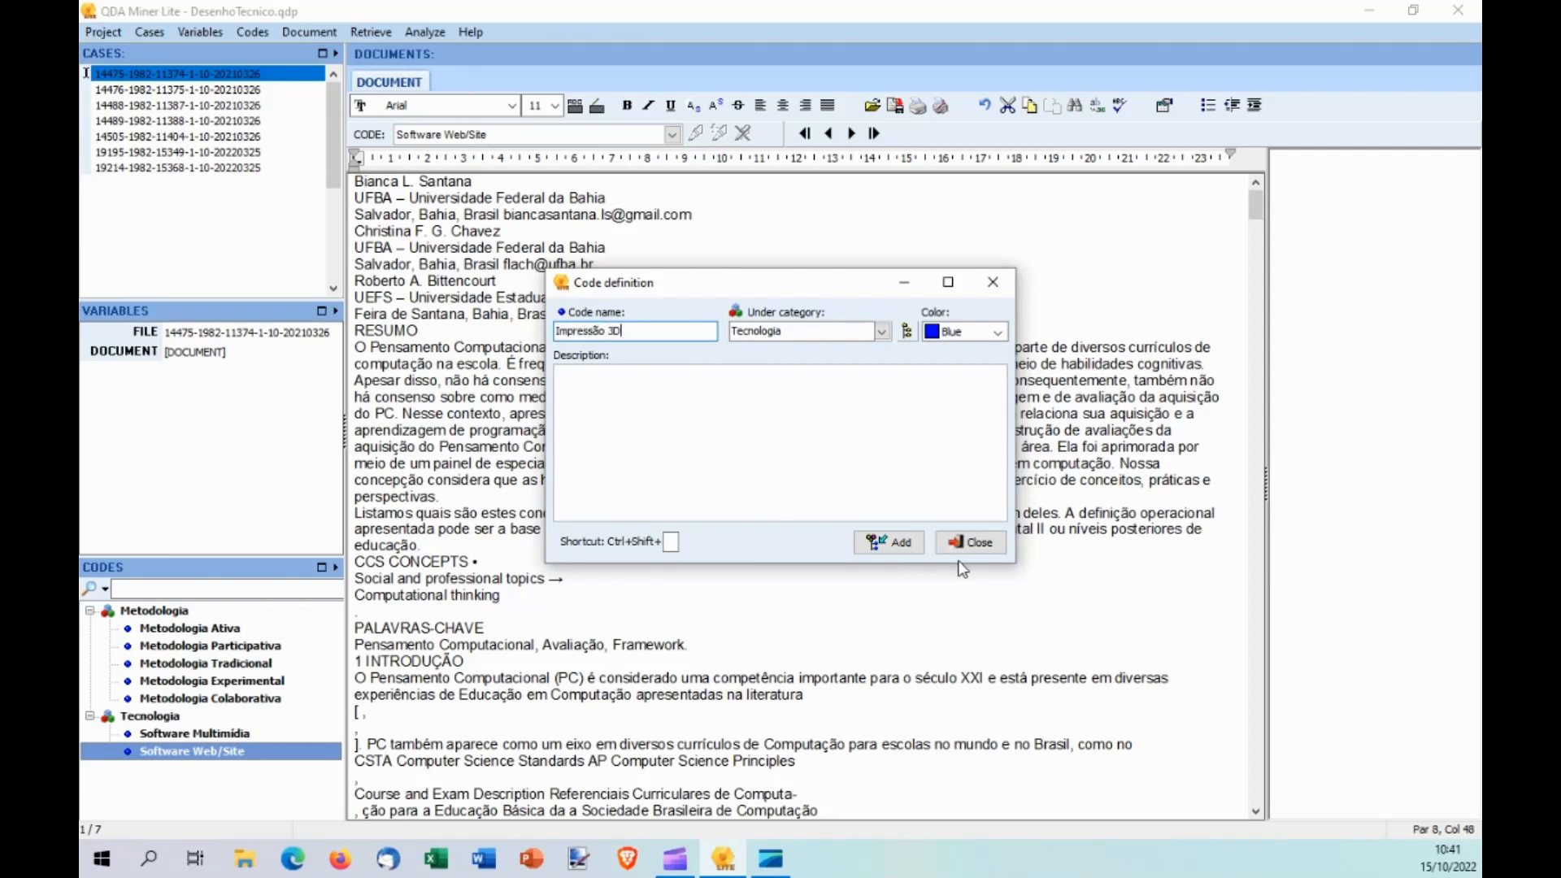
click(894, 542)
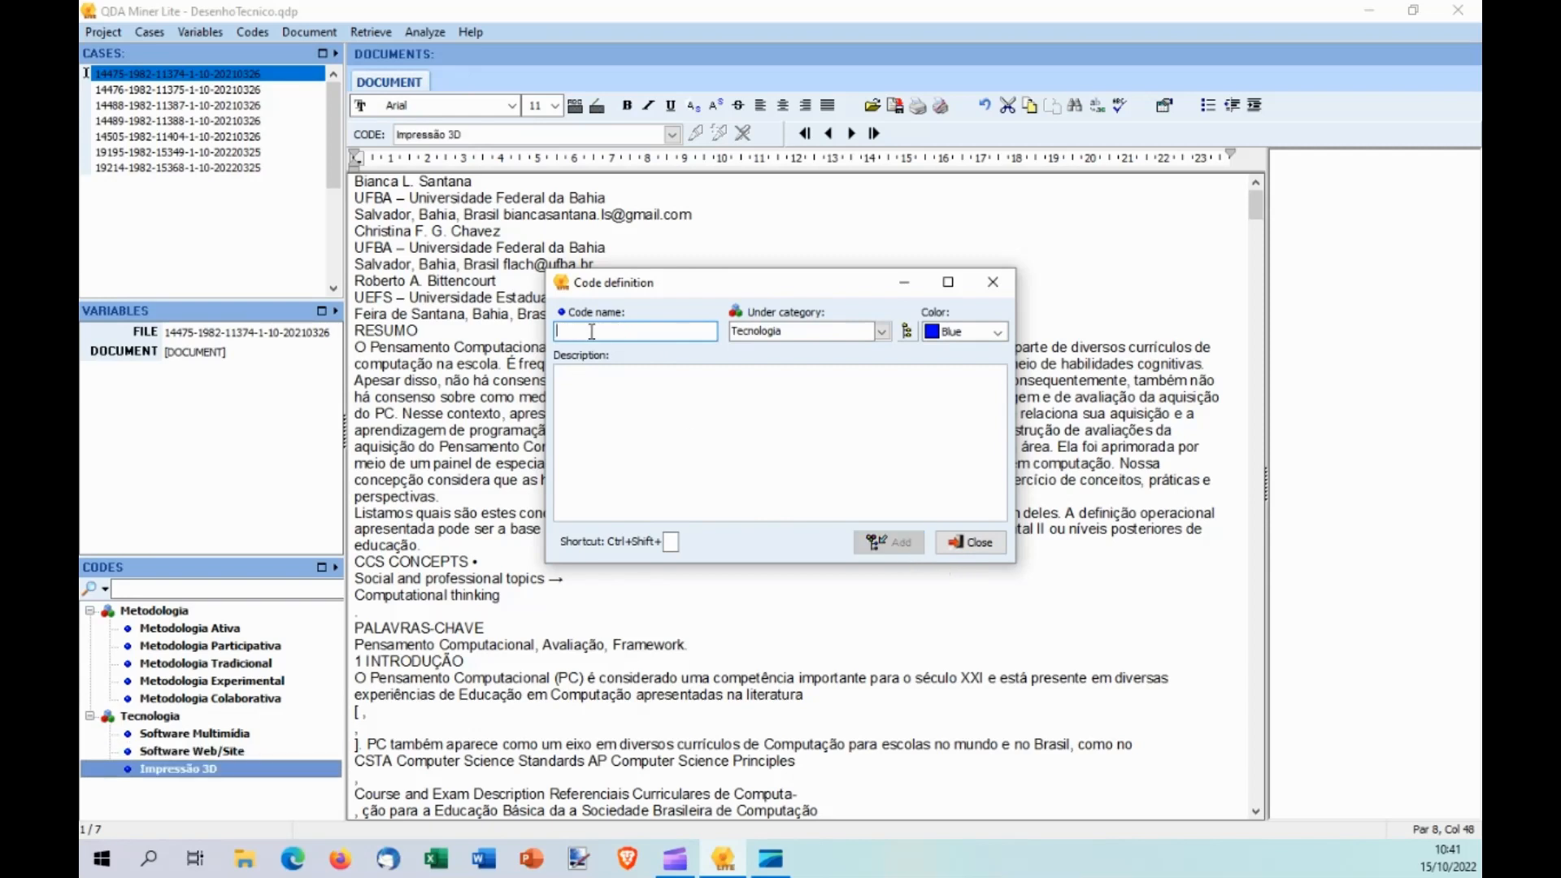
text(Modelo 3D)
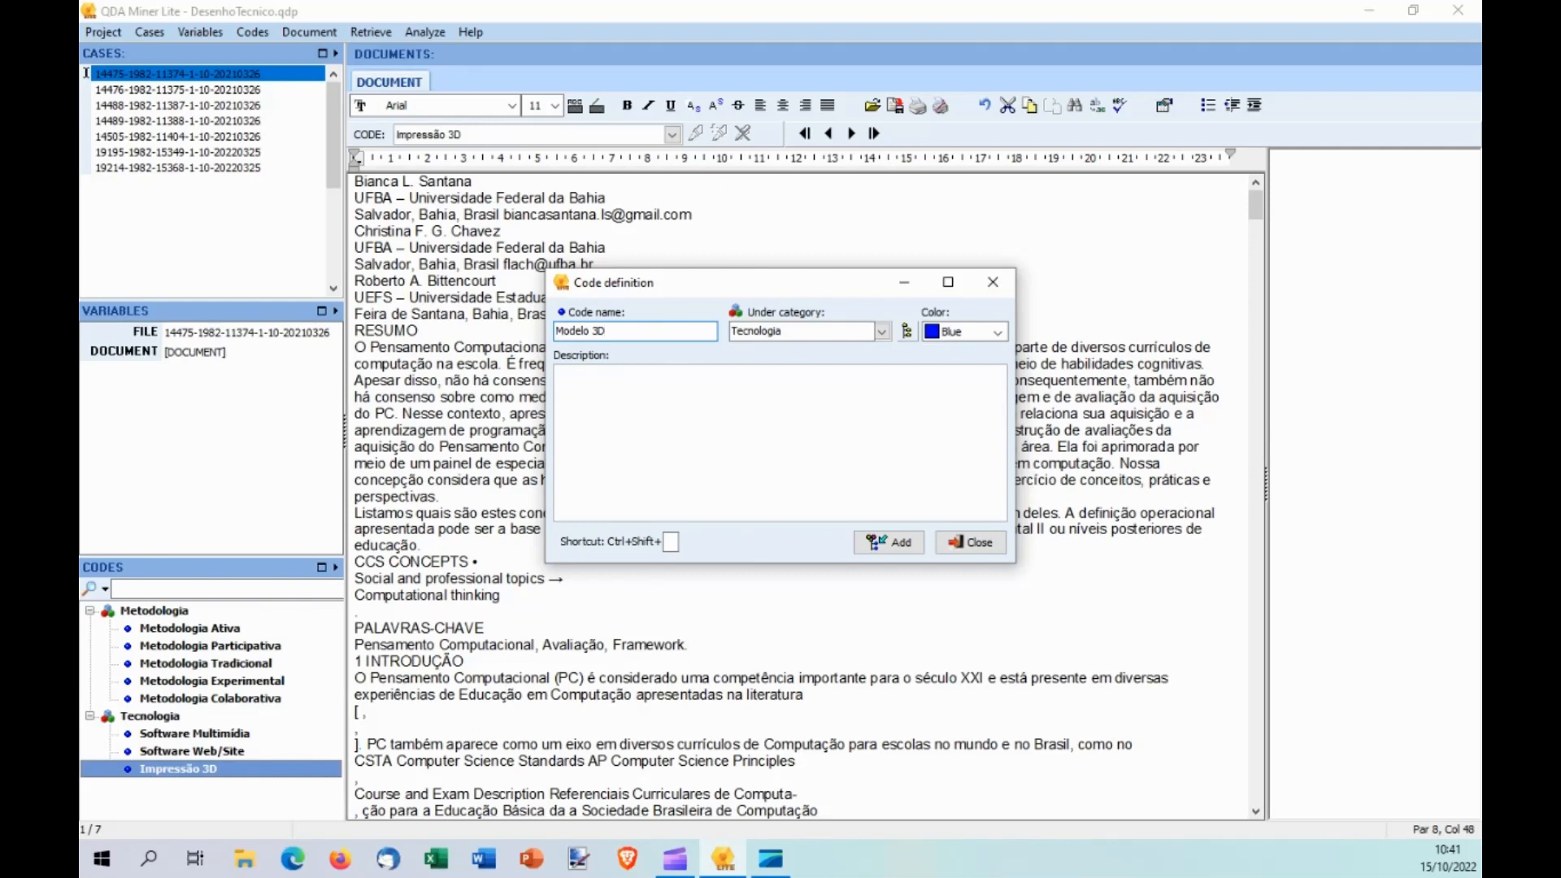
click(888, 542)
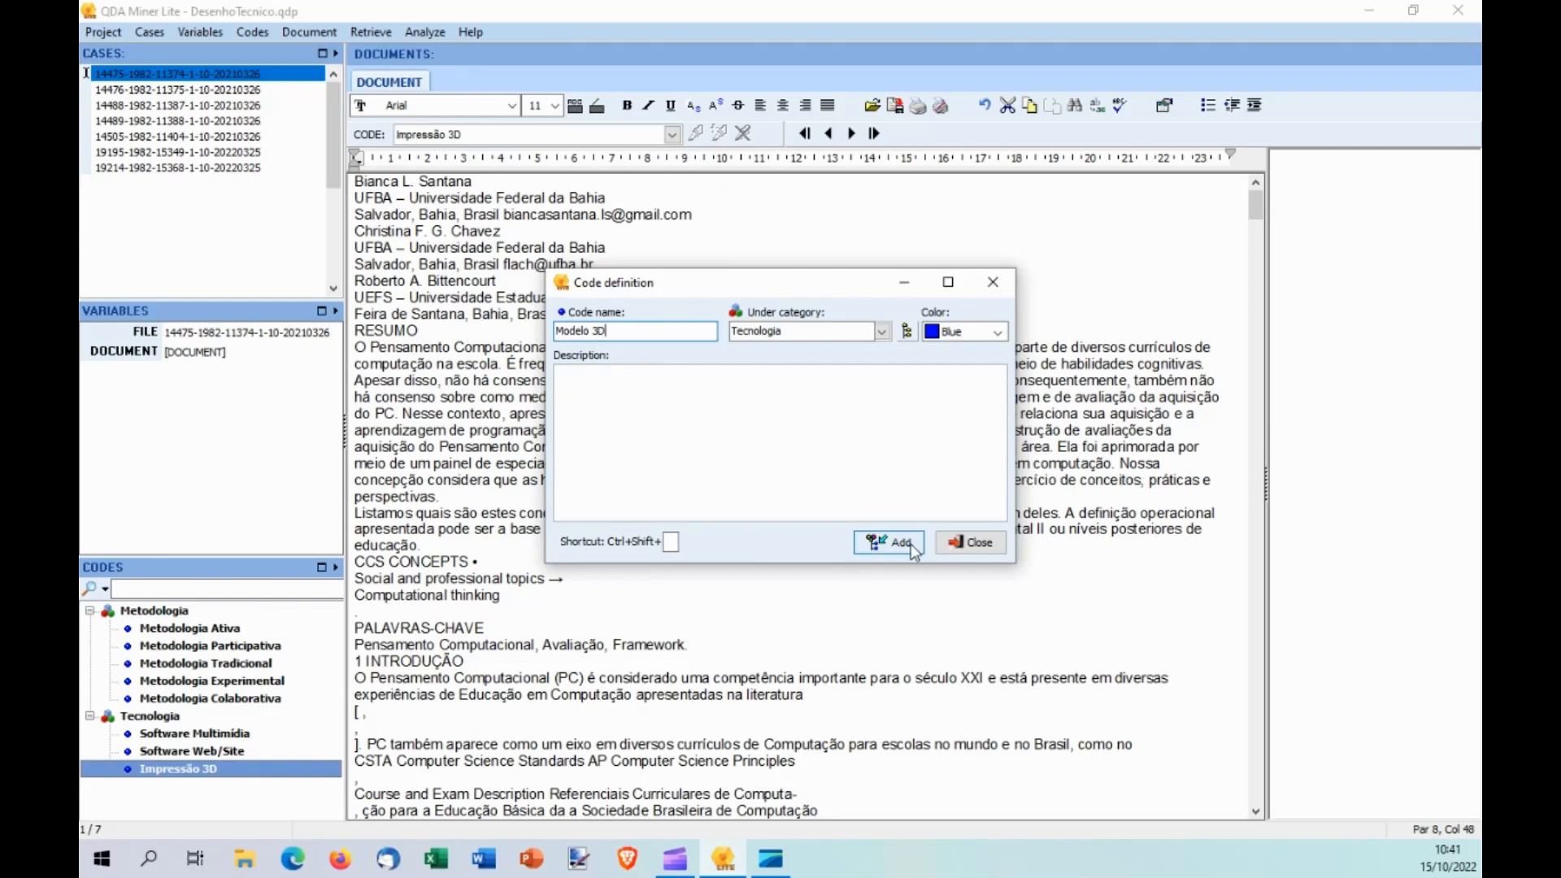
Add a lime code named Maquete under a new category called Artefato.
double_click(859, 335)
text(Artefato)
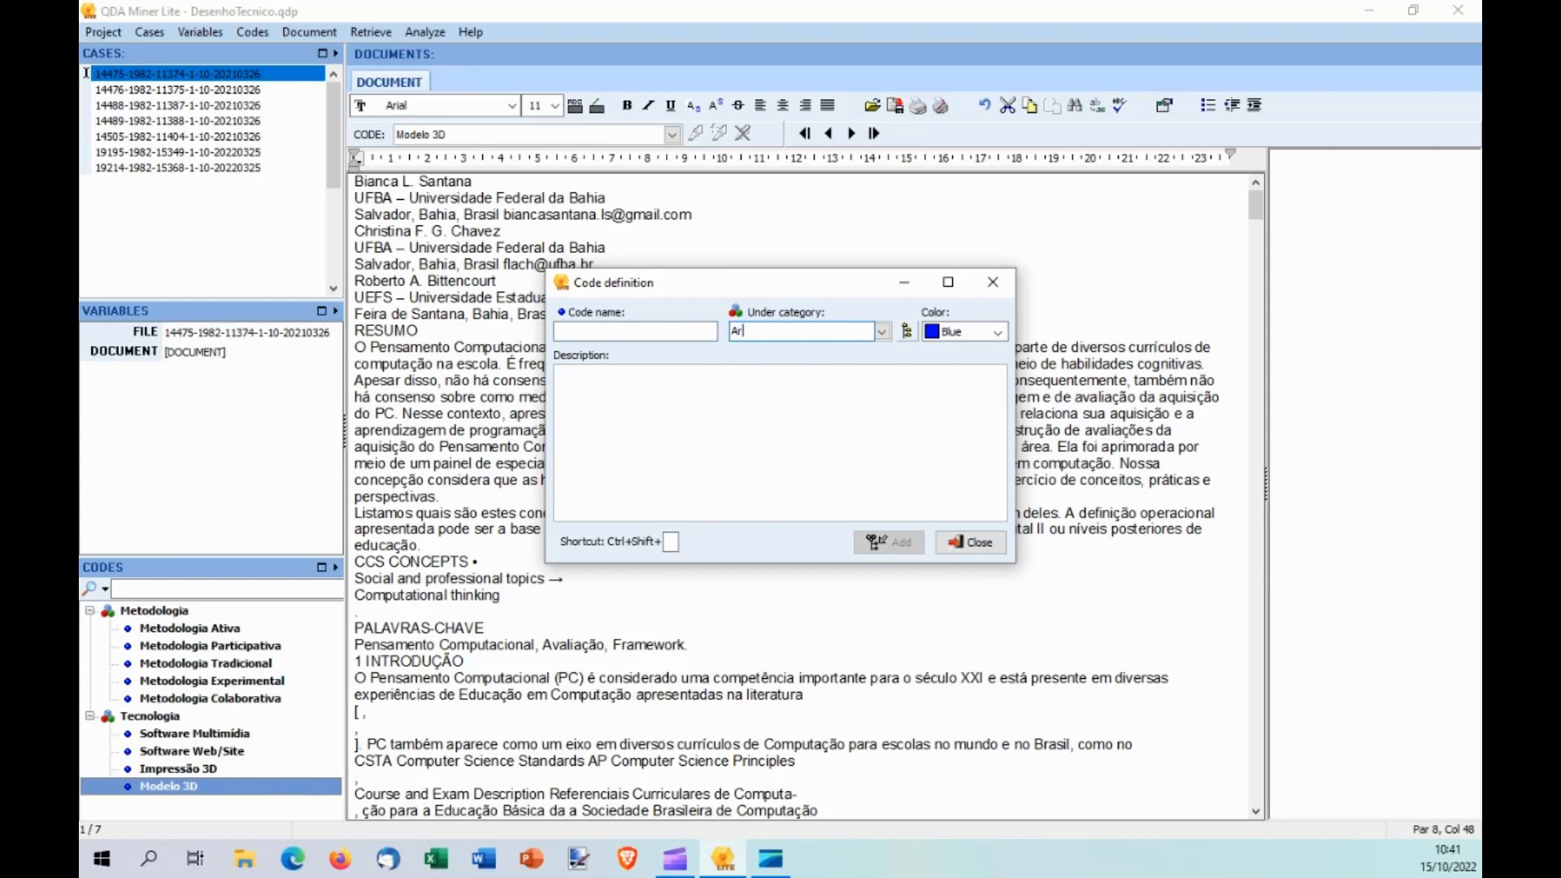
click(997, 331)
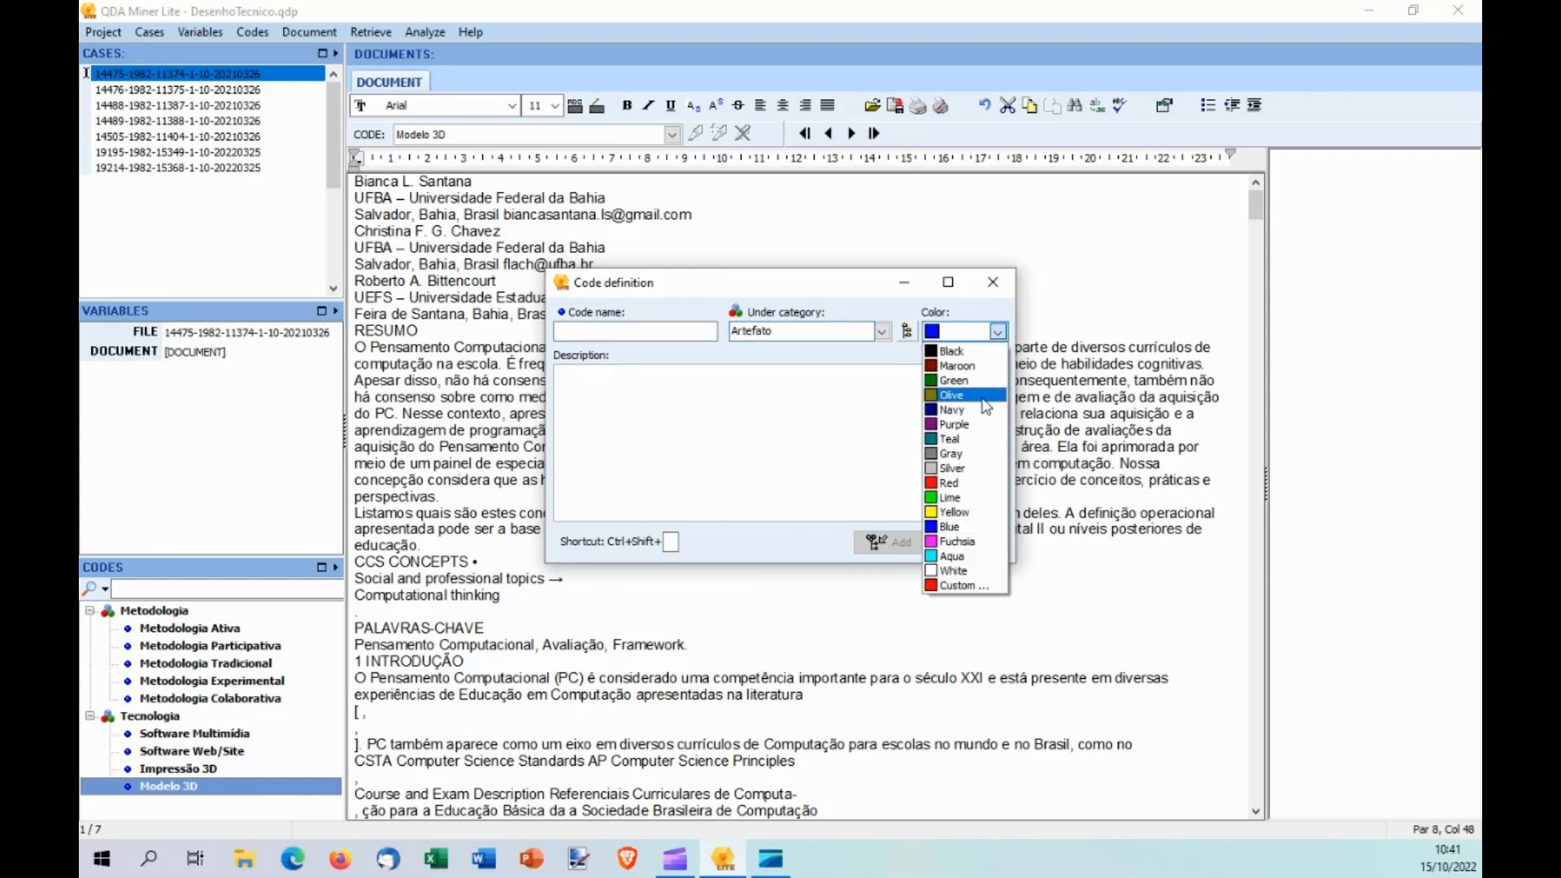
click(973, 501)
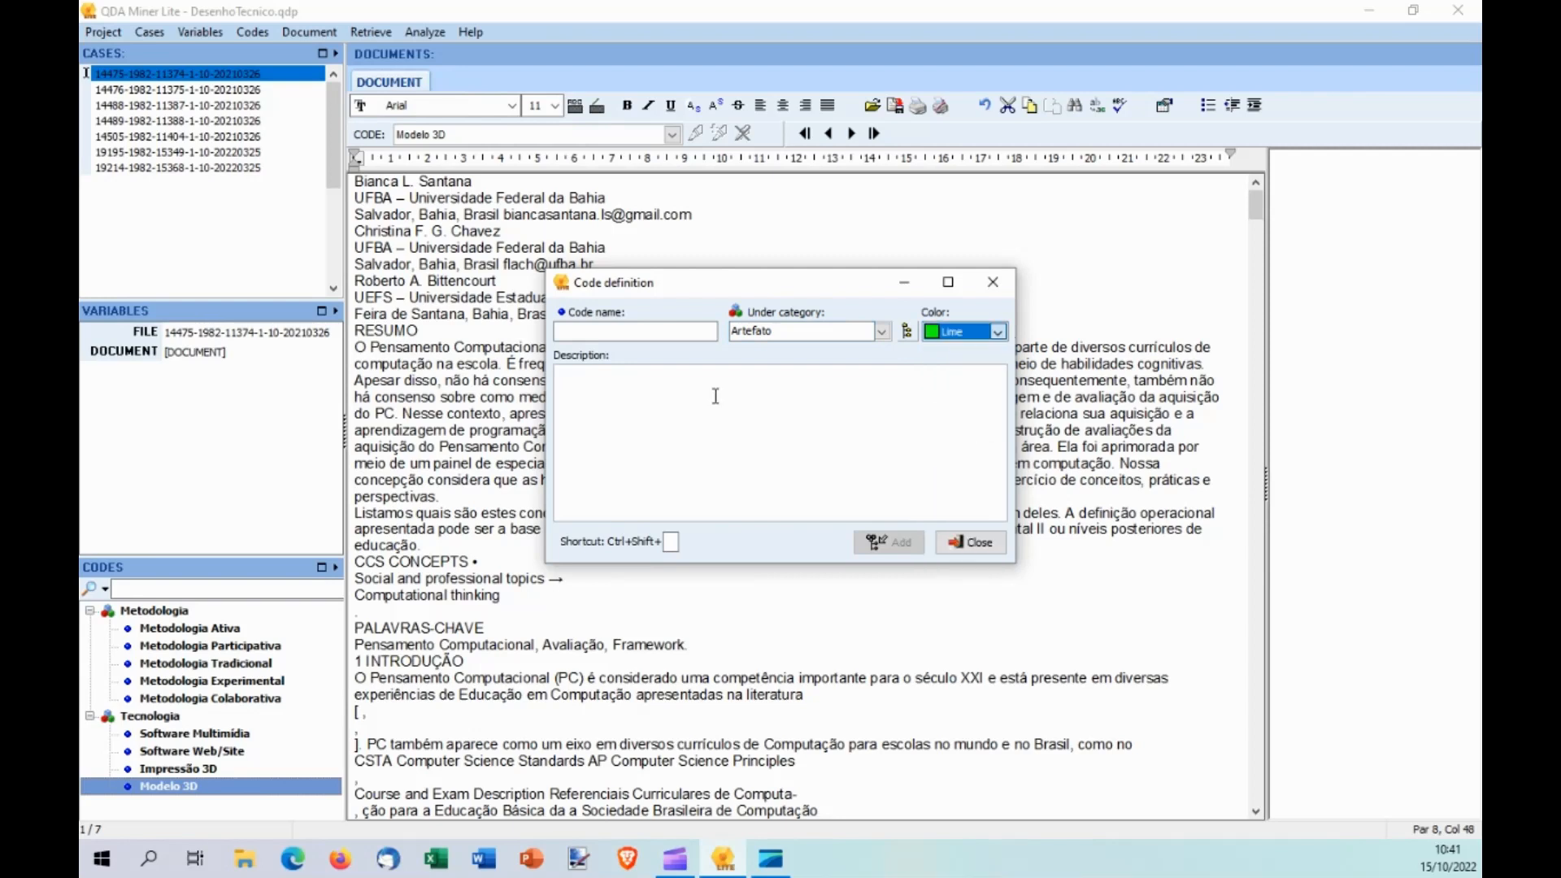
click(633, 328)
text(Maquete)
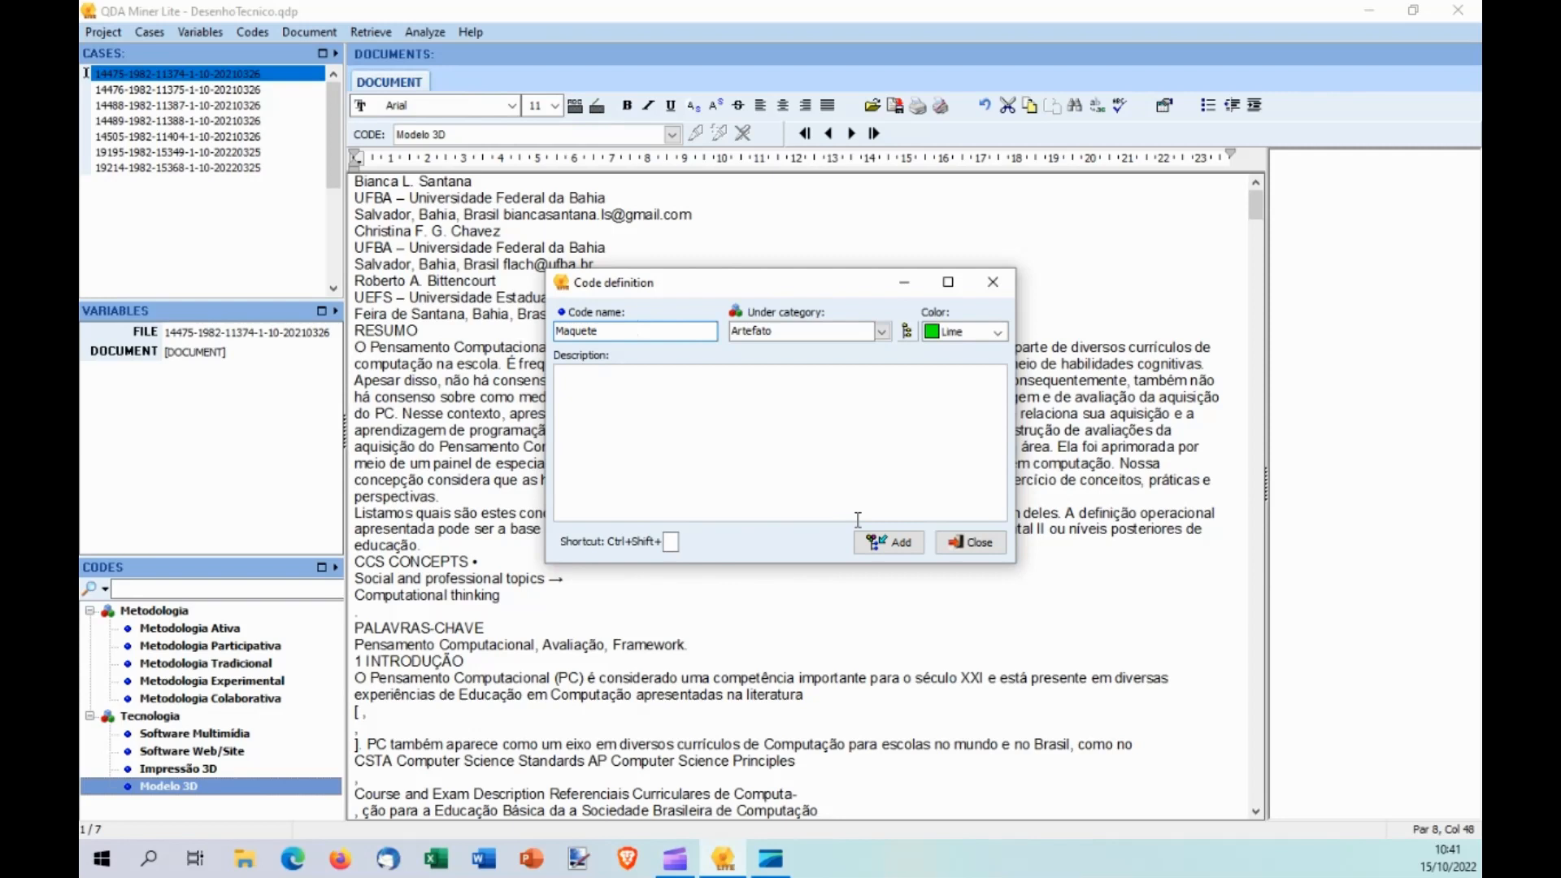
click(899, 546)
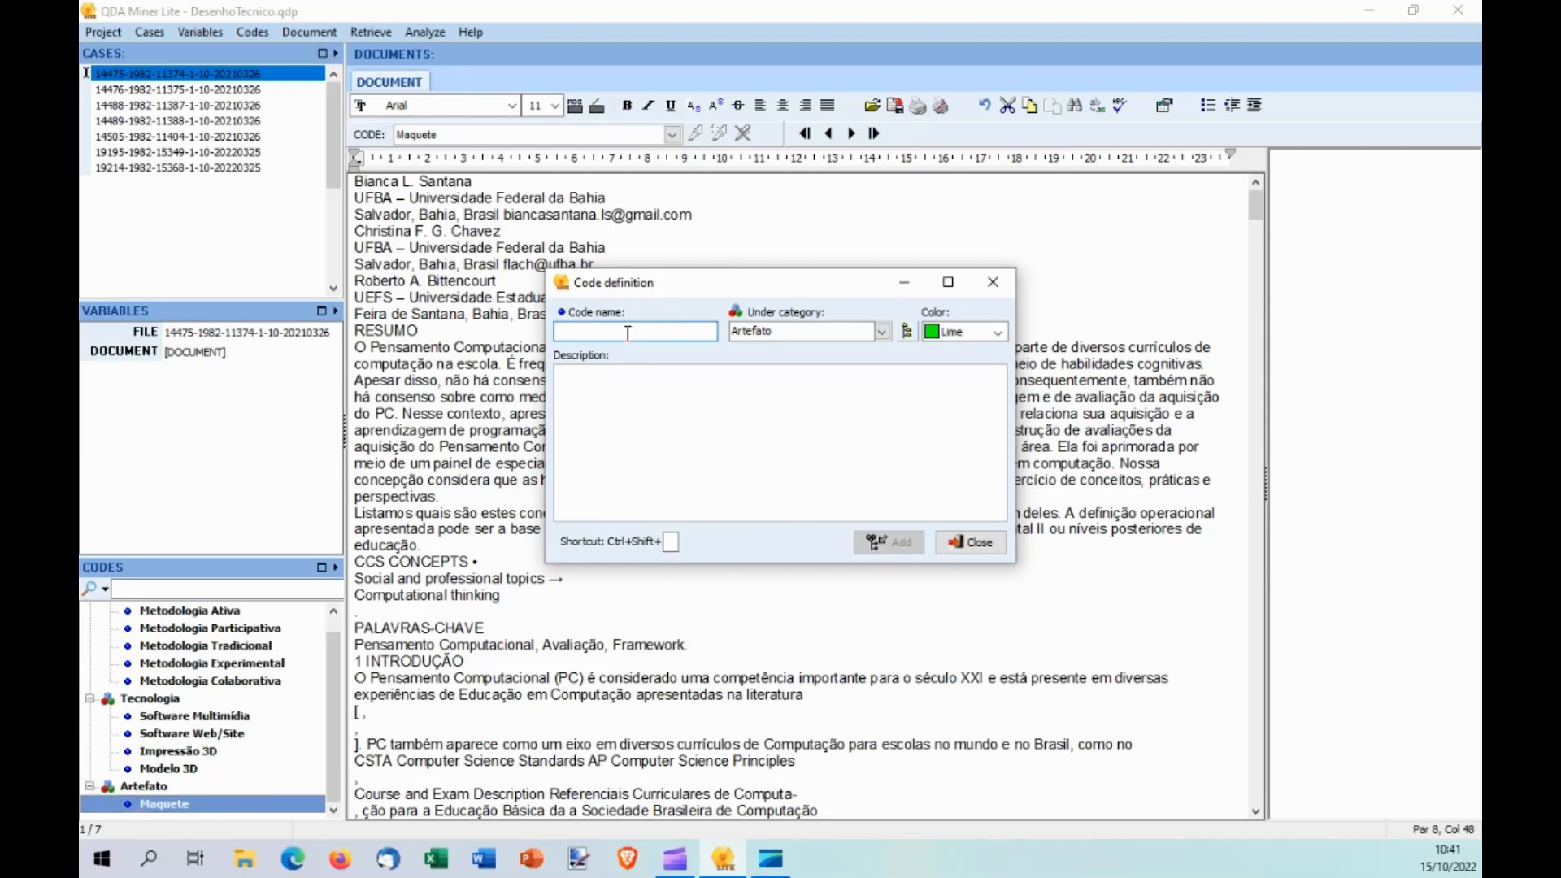
Add the code Planta 2D/3D under the Artefato category.
text(Planta 2D)
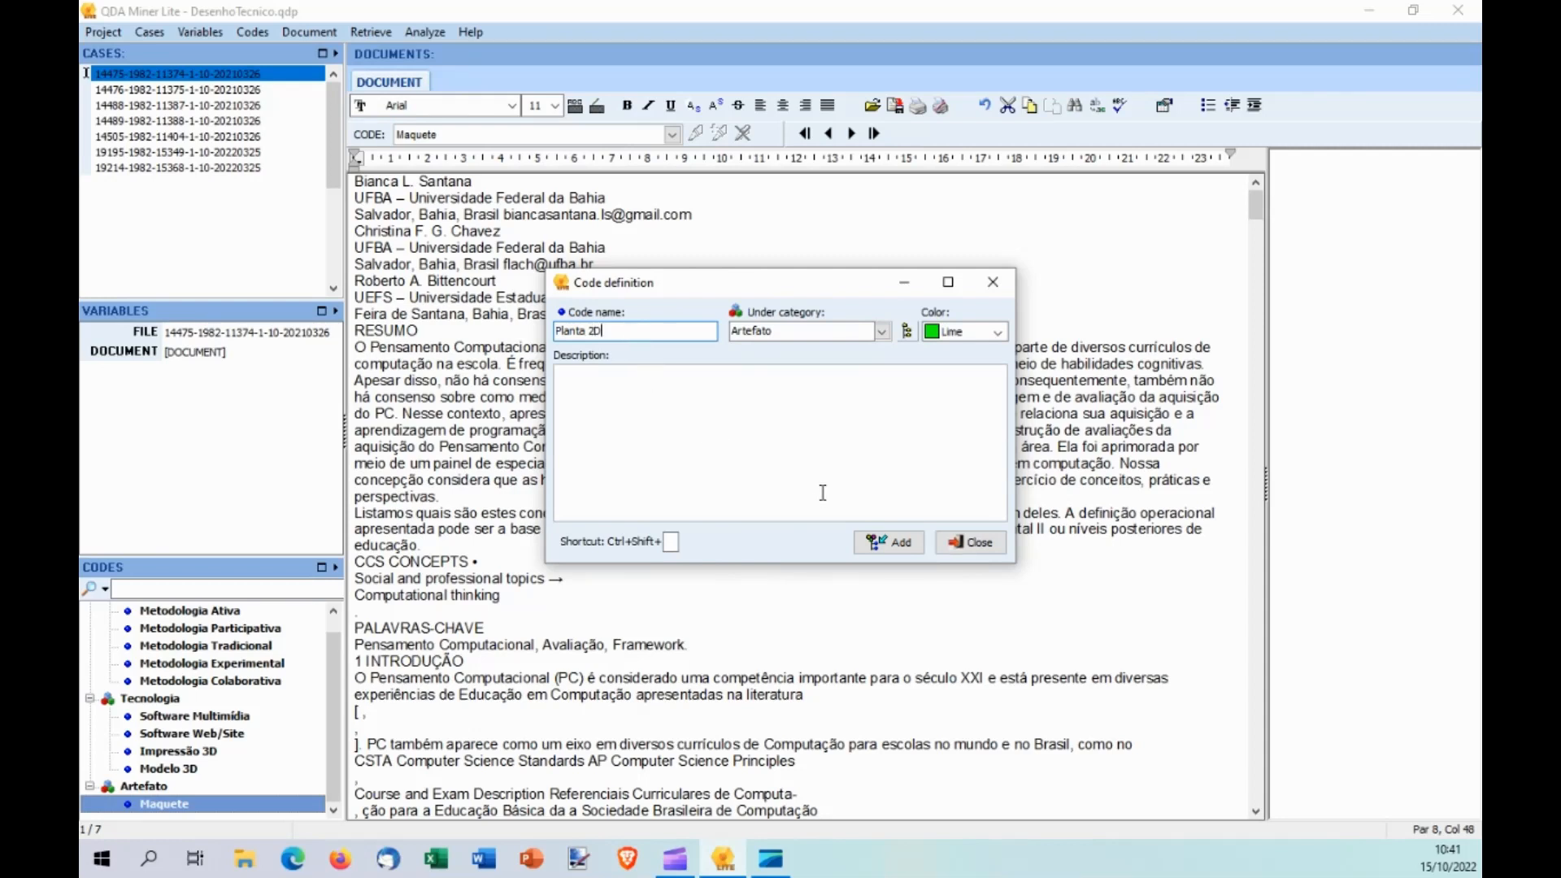
text(/D3)
key(BackSpace)
text(3D)
click(894, 542)
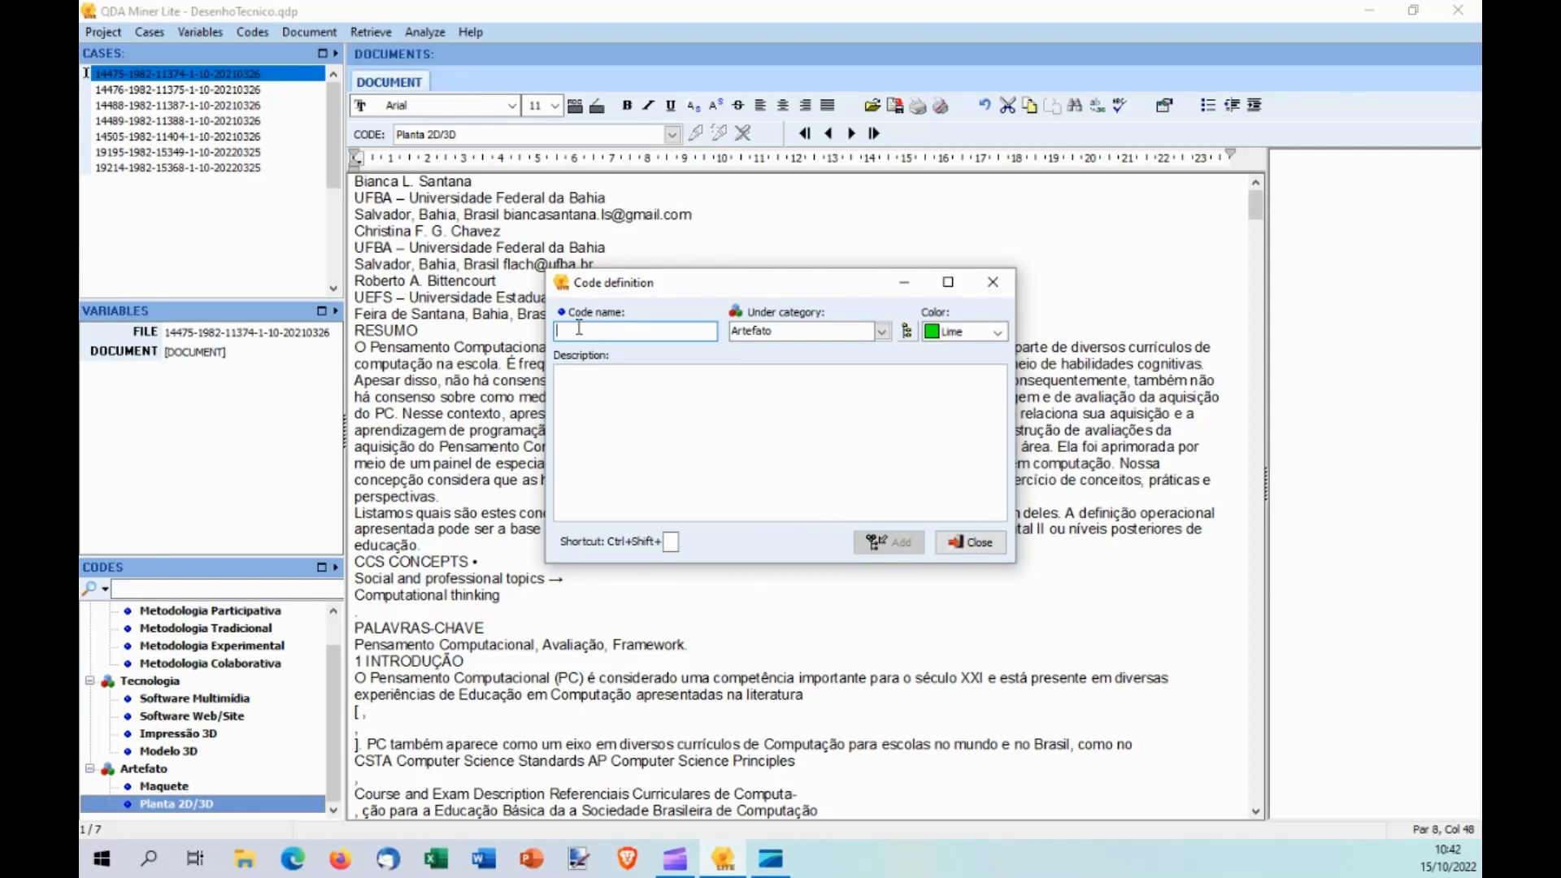
Add the codes Bloco de Madeira and Cerâmica under the Artefato category.
text(Bloco de Madeira)
click(886, 543)
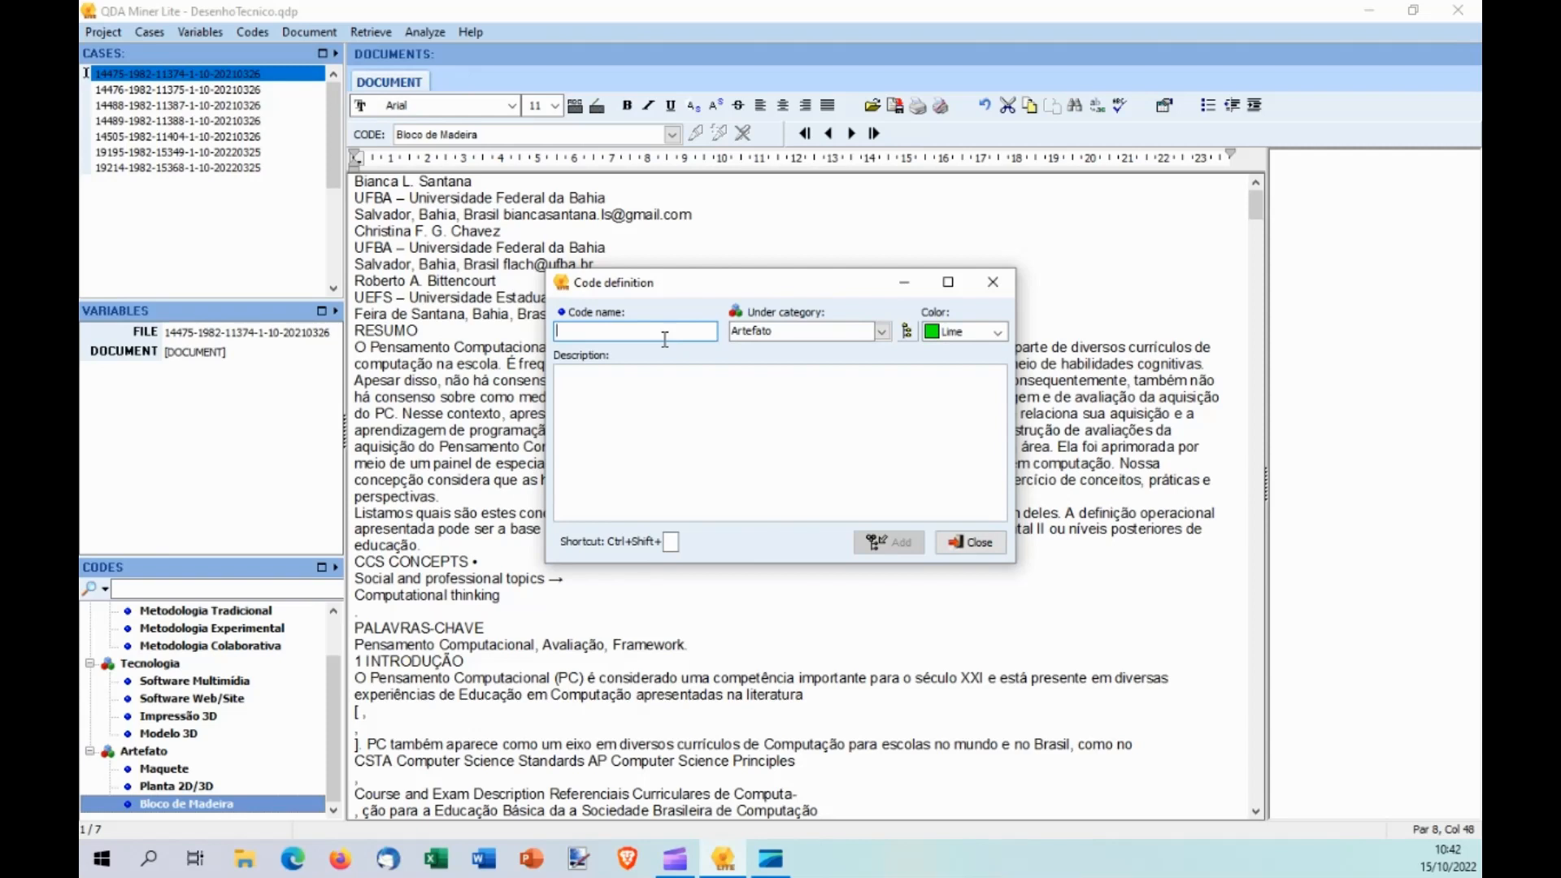
text(Cerâmica)
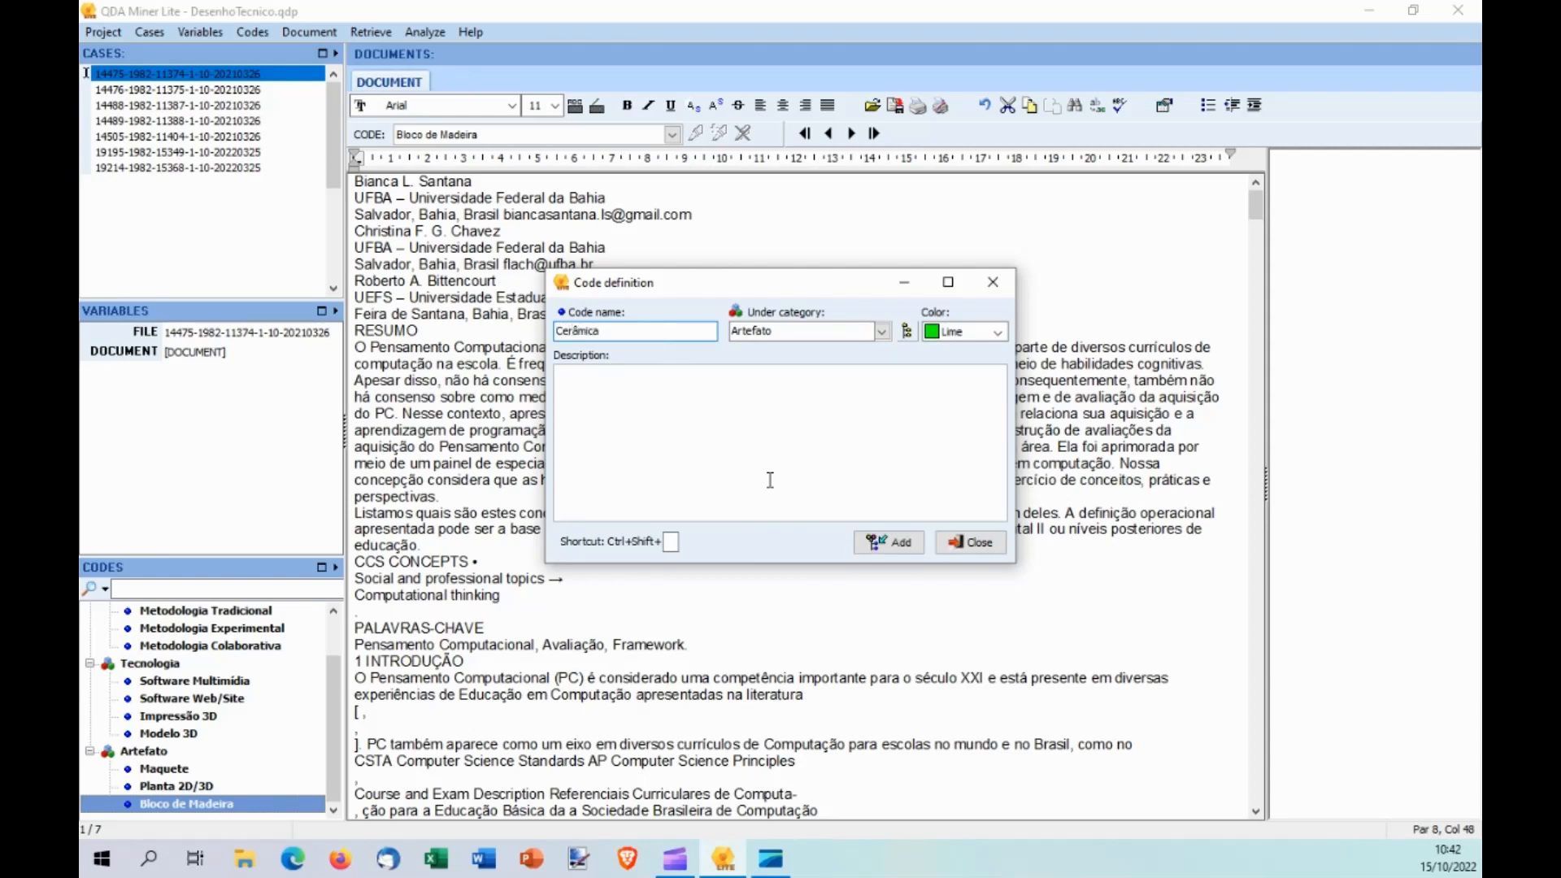
click(897, 545)
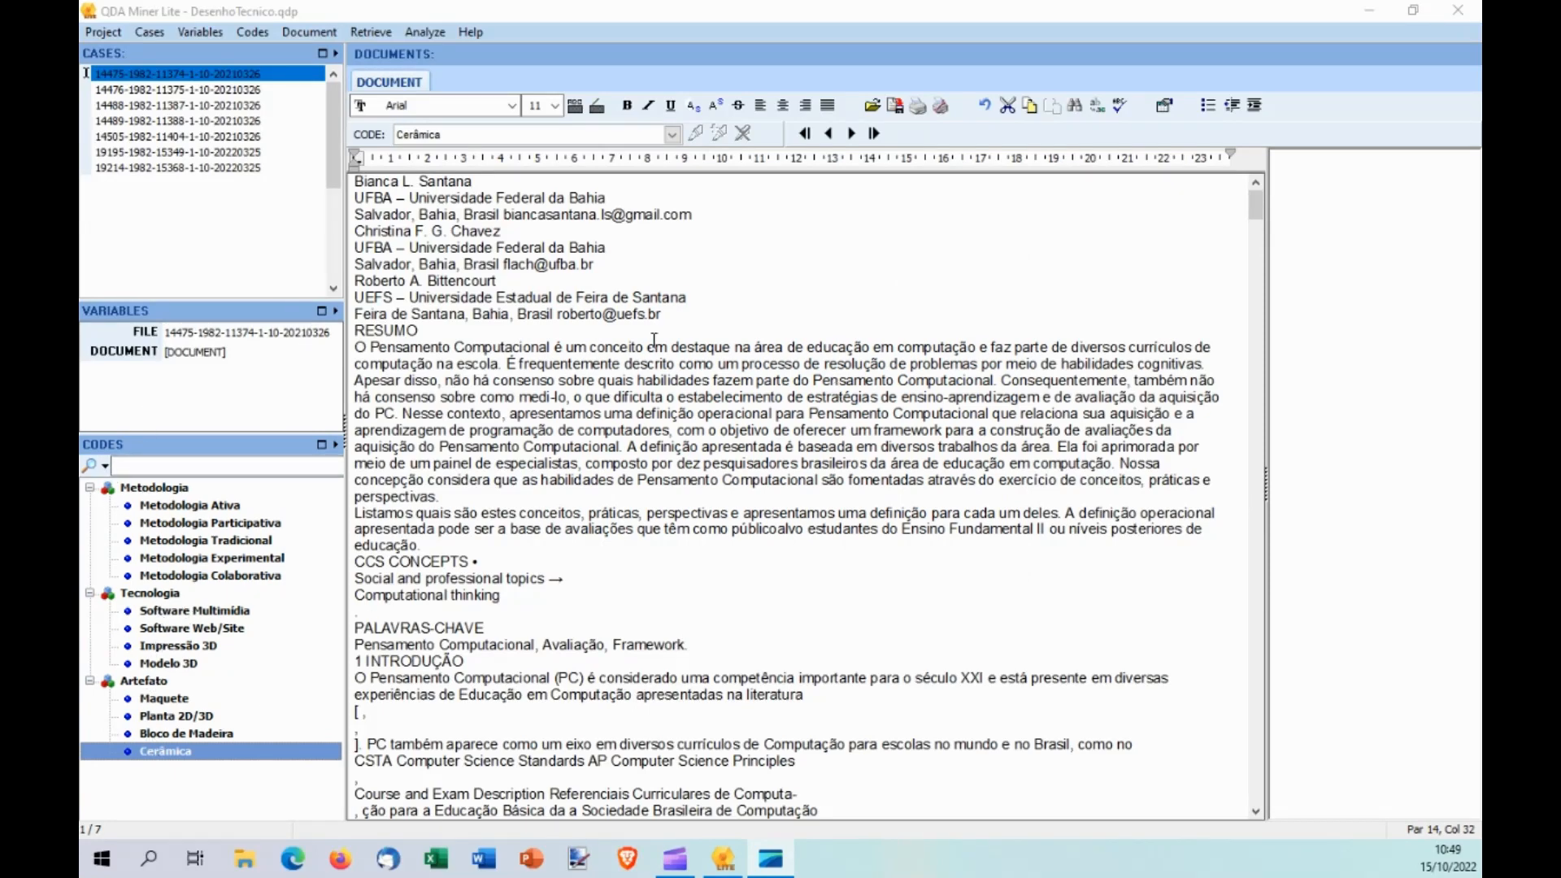
click(254, 90)
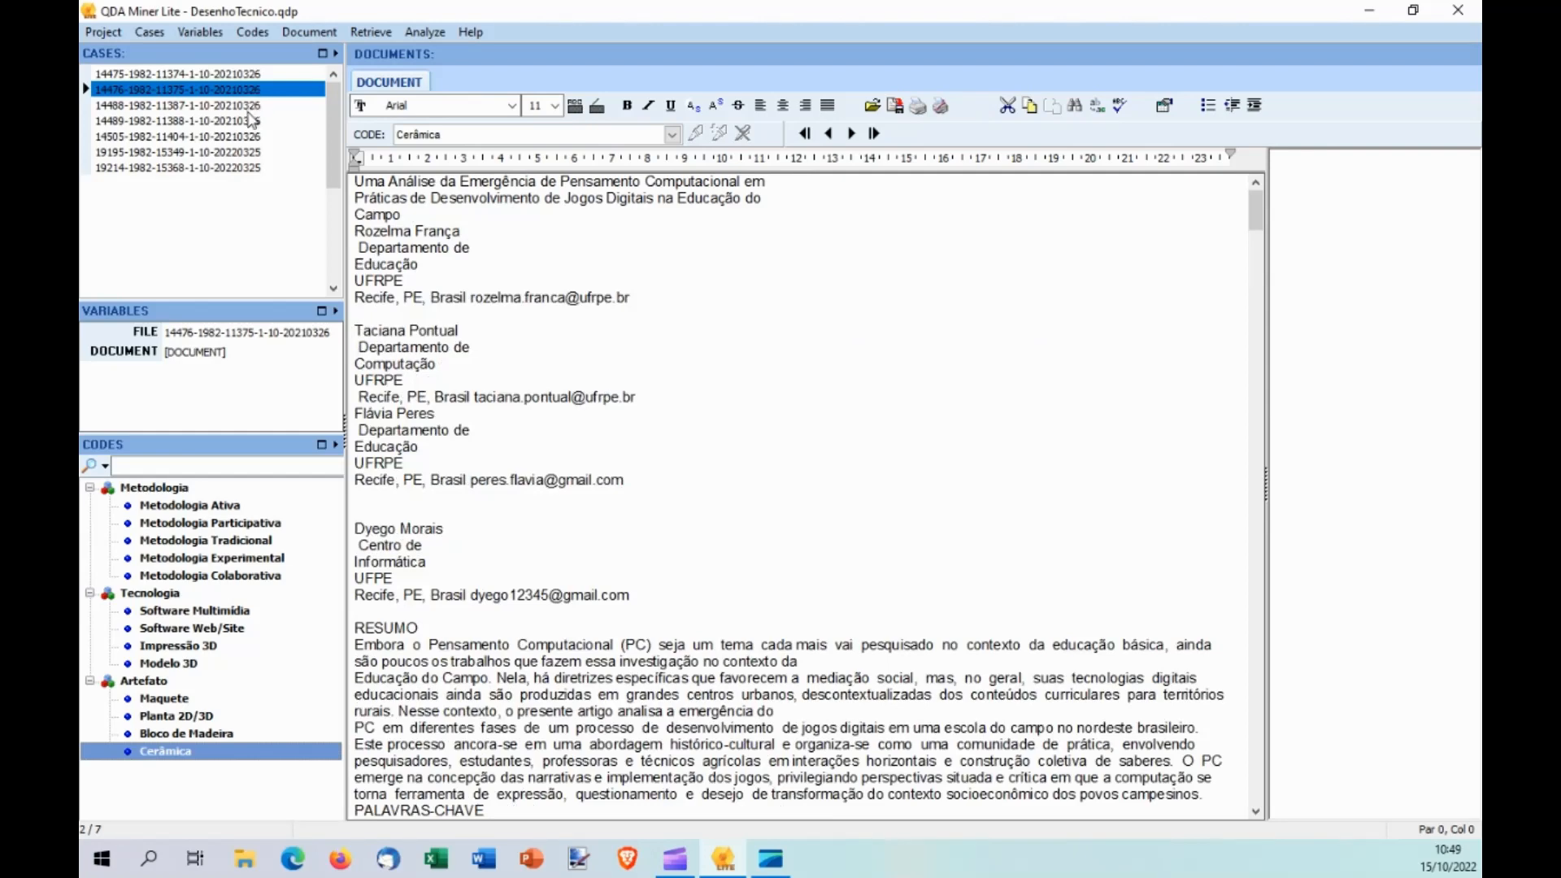
click(248, 110)
click(248, 125)
click(248, 150)
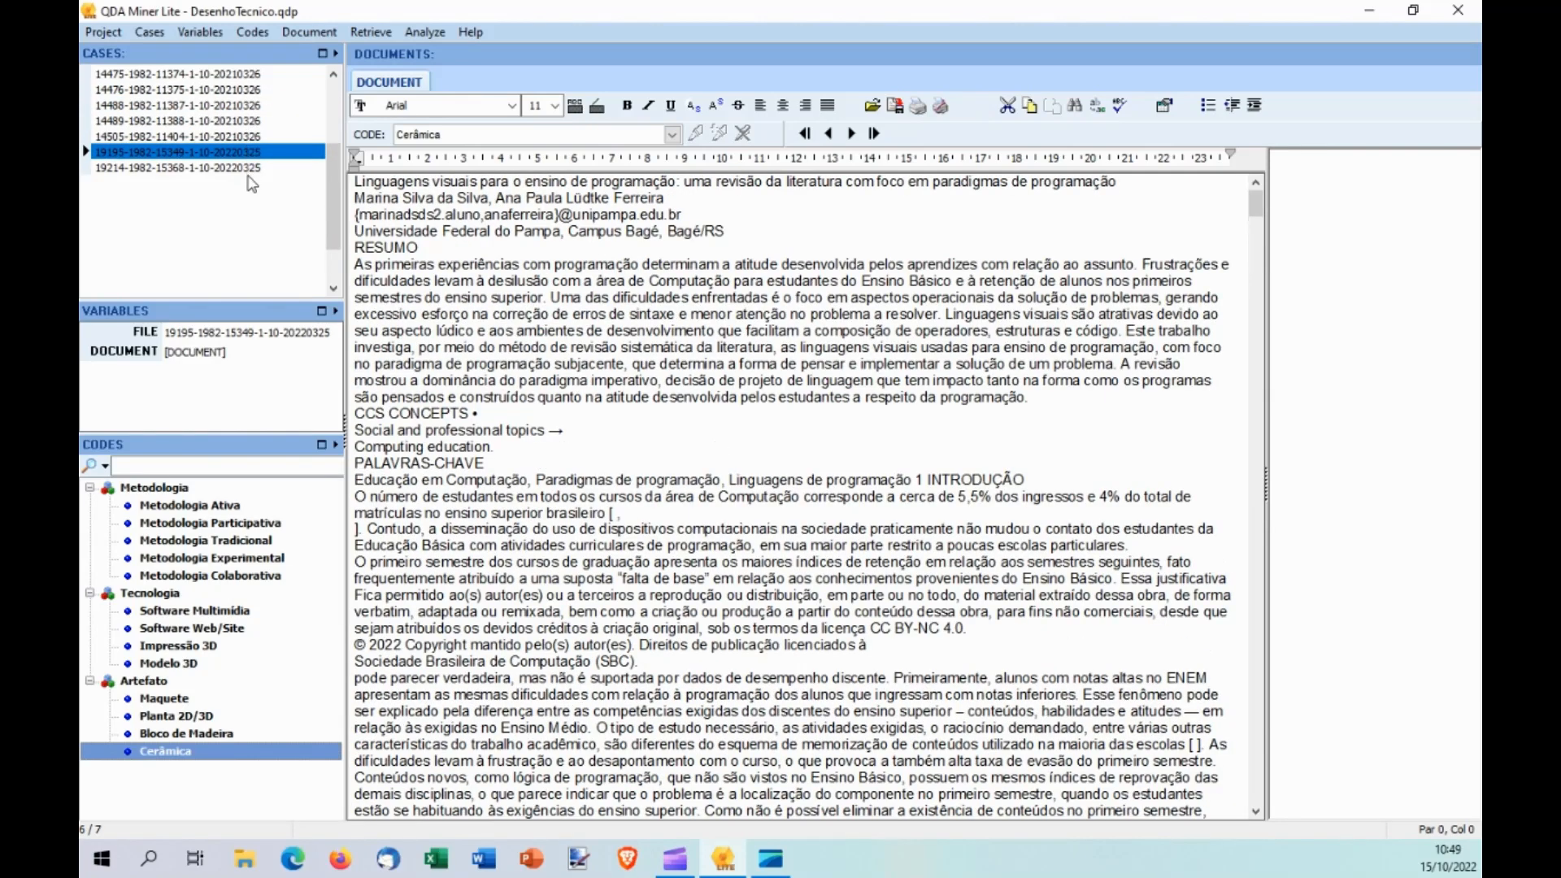
click(257, 75)
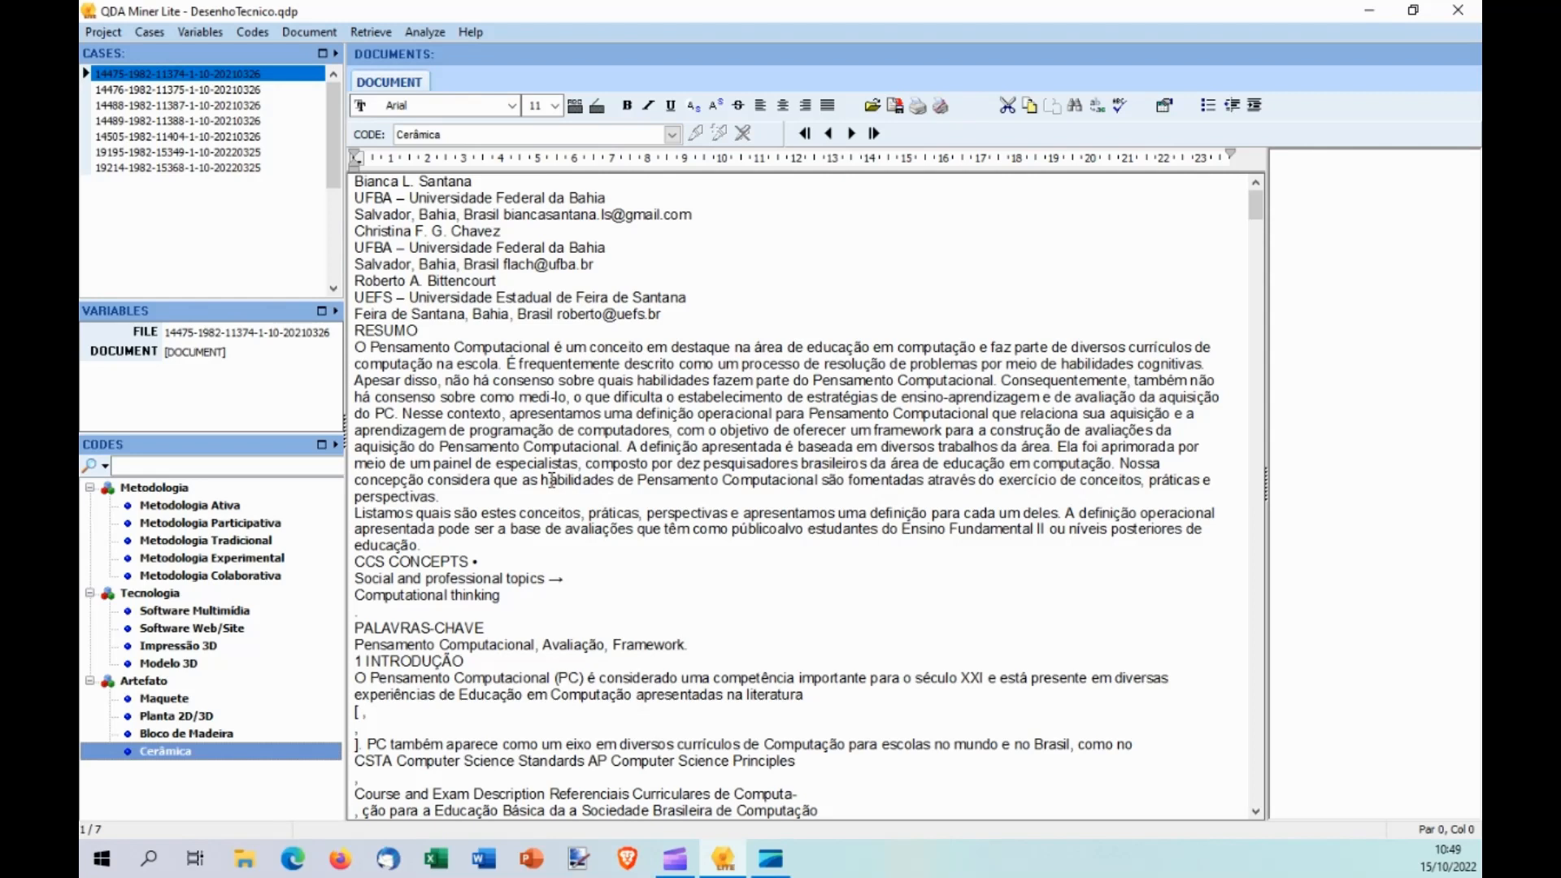
key(Down)
key(Down)
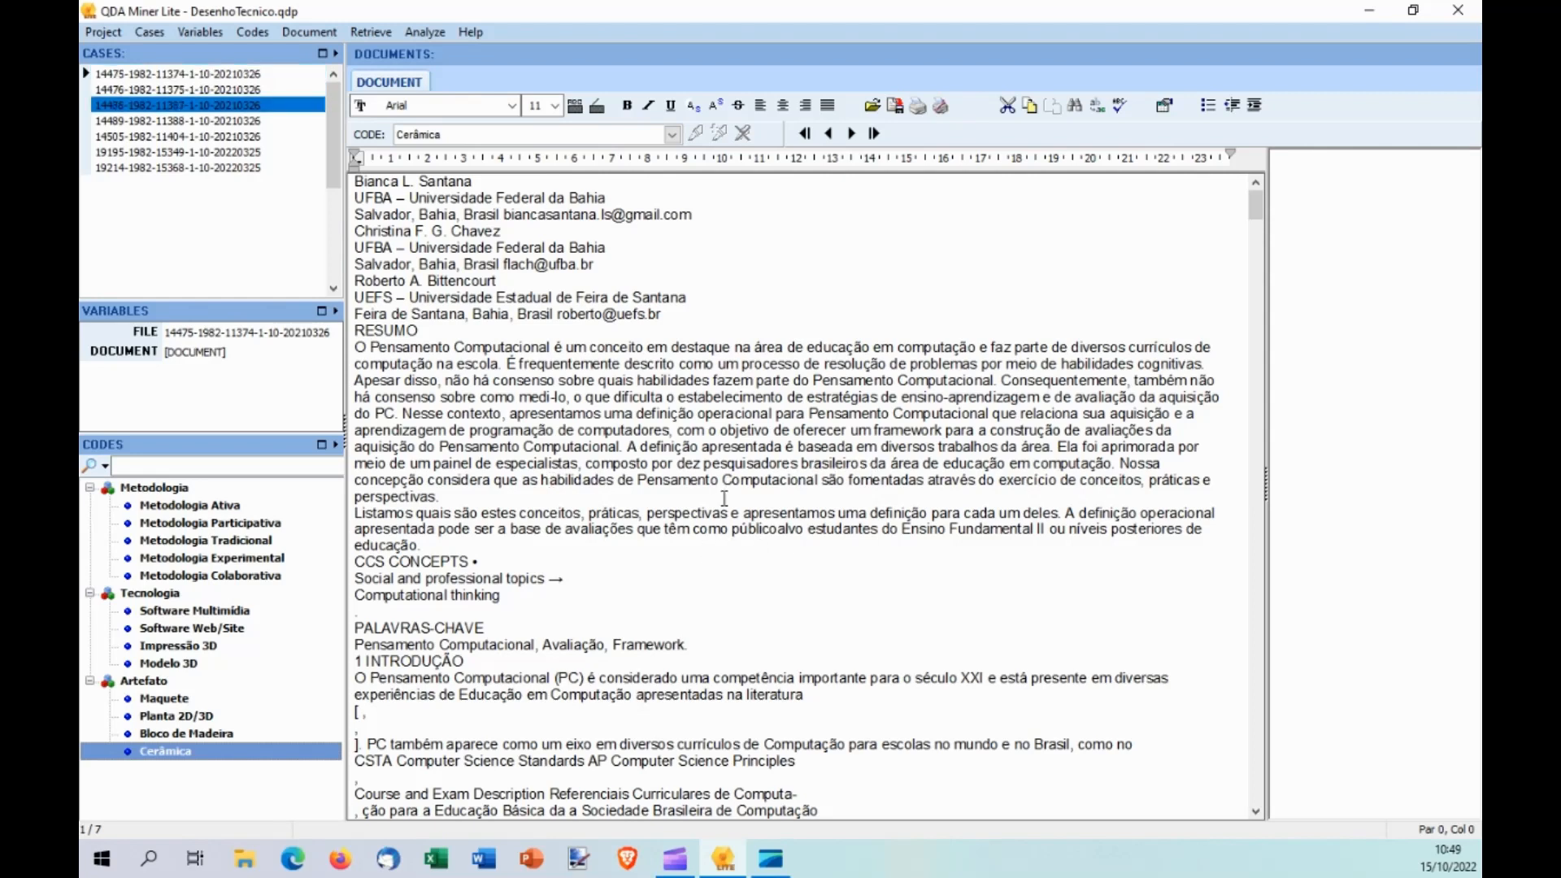
click(235, 75)
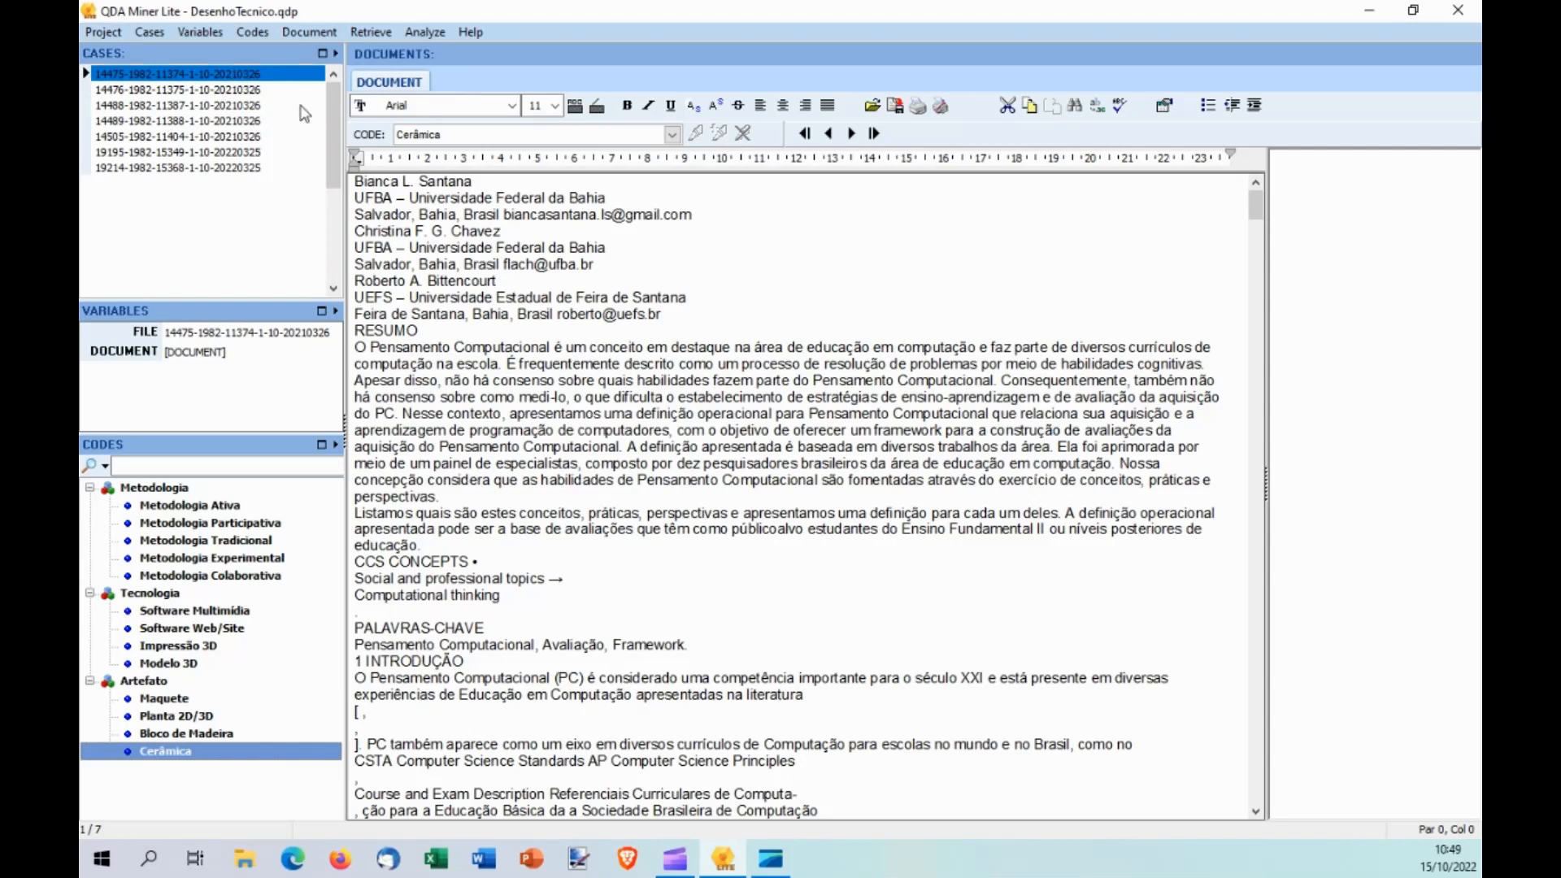
key(Down)
Code the introduction passage from "Avaliar a sua aquisição" to "práticas e perspectivas" in the first case as Metodologia Ativa.
click(613, 513)
scroll(613, 512, down, 9)
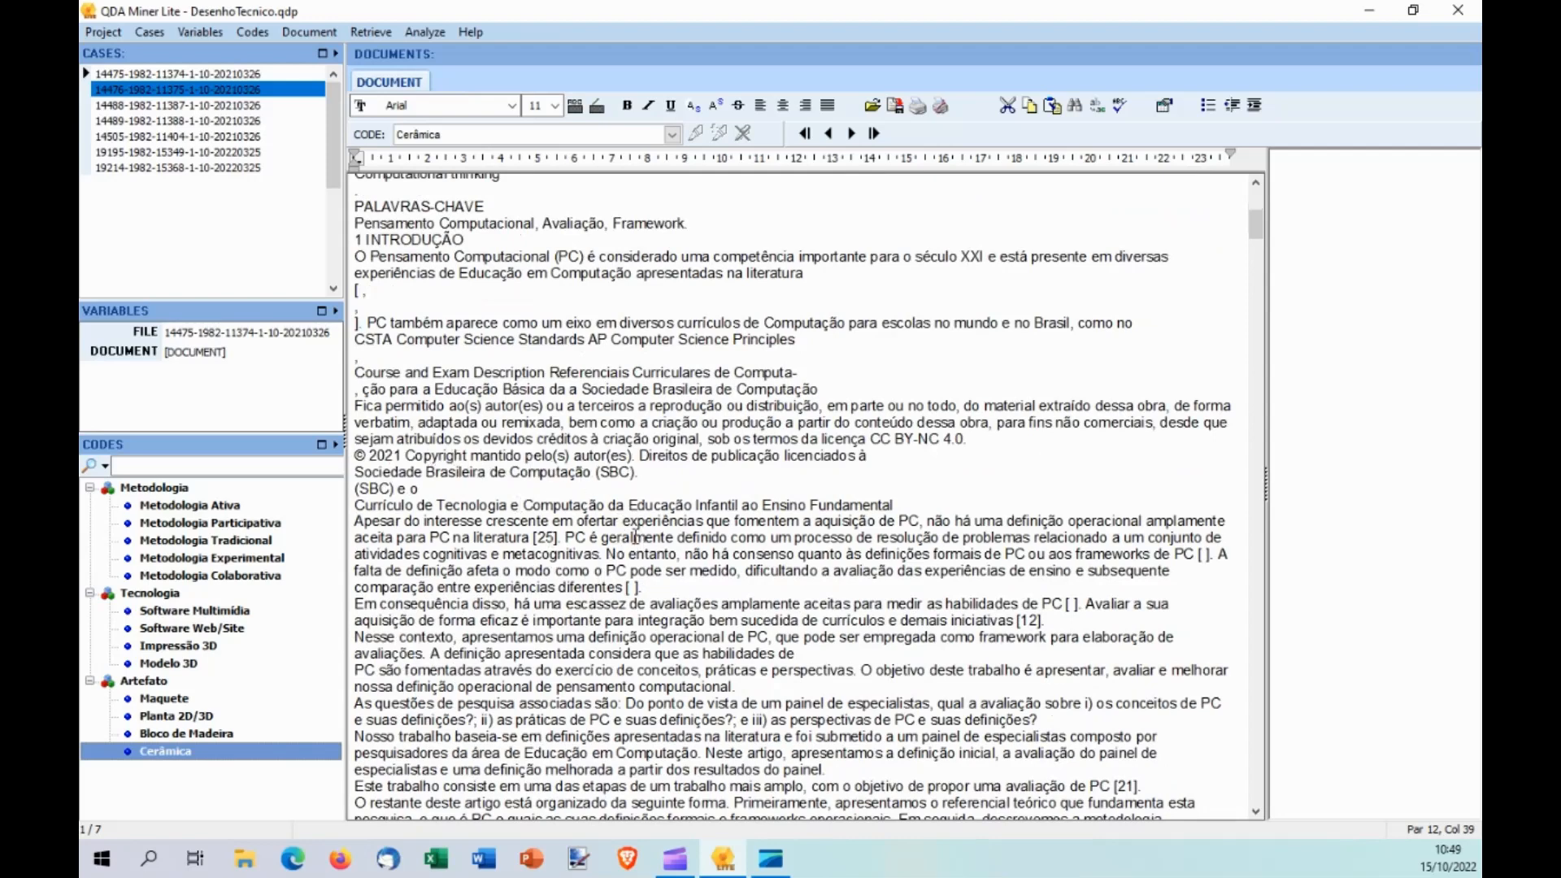
scroll(602, 540, down, 3)
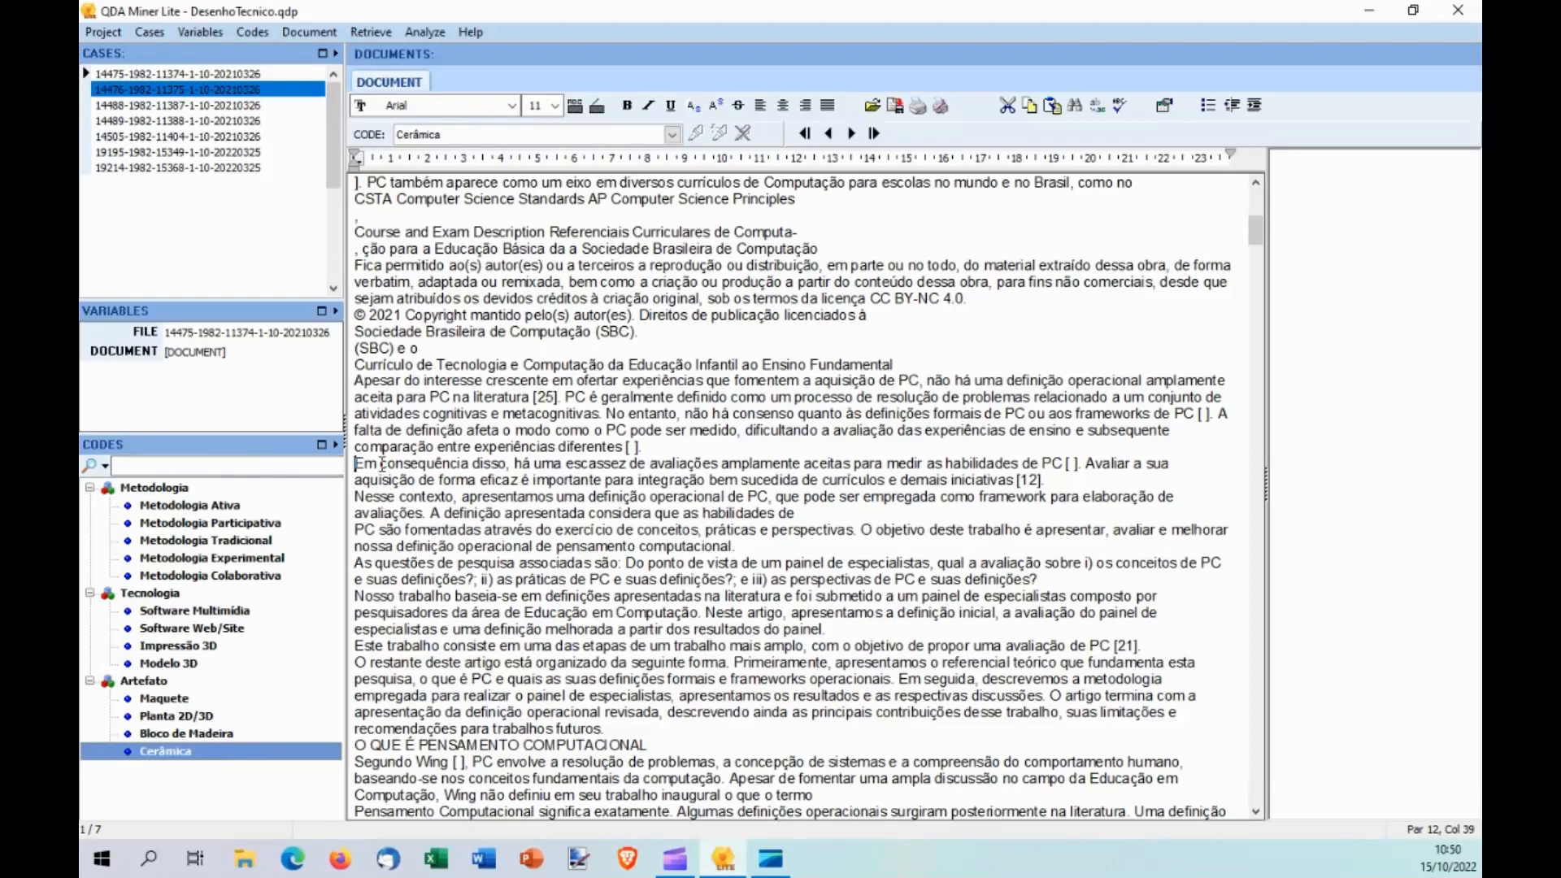
drag(358, 464, 1068, 463)
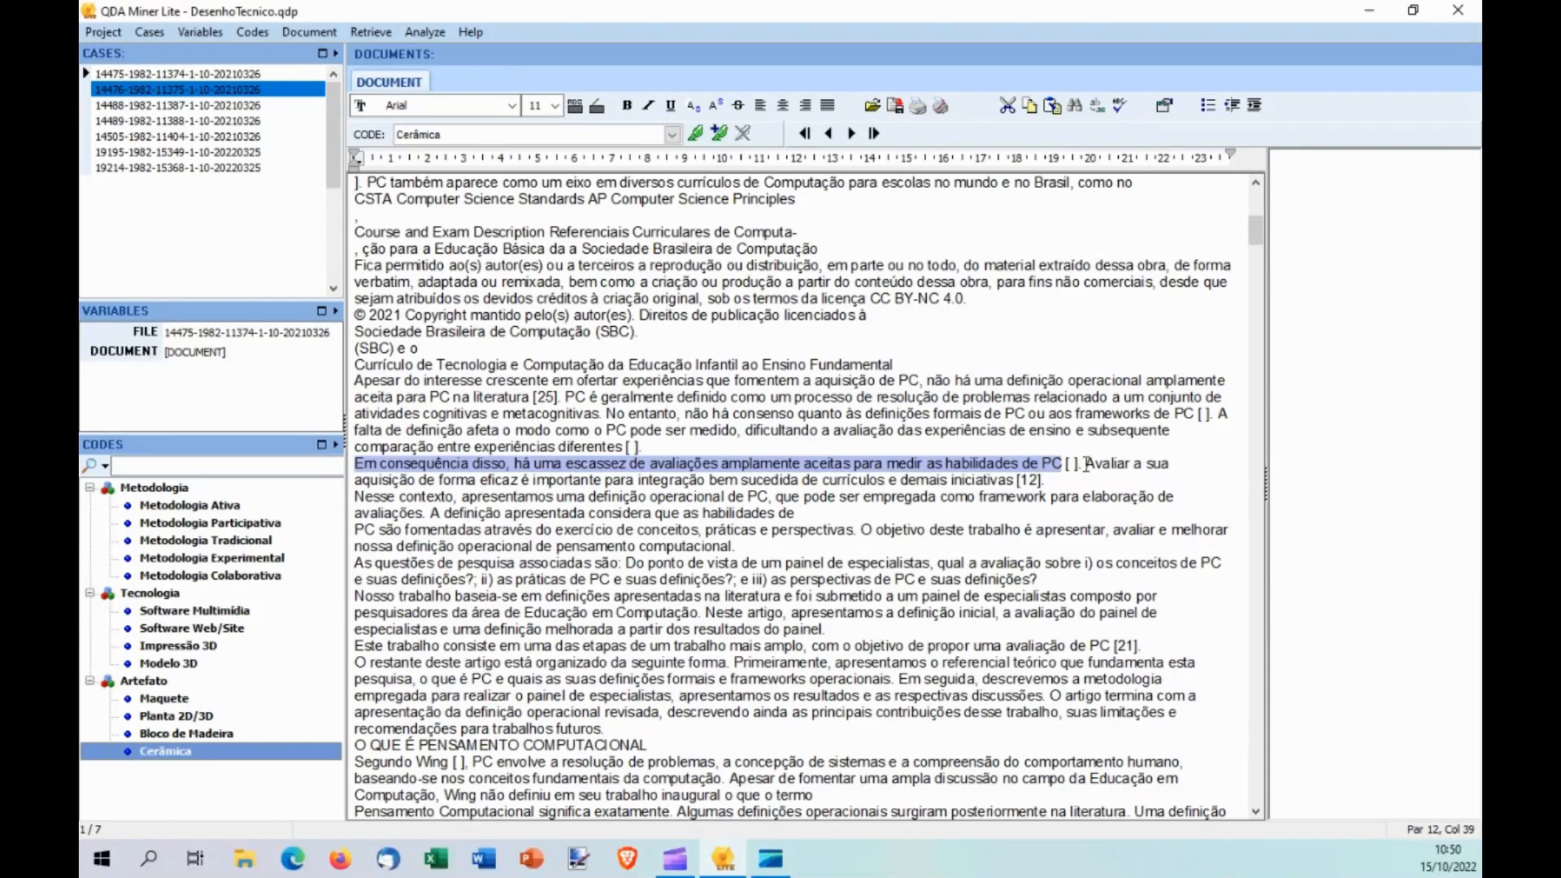
drag(1083, 463, 779, 525)
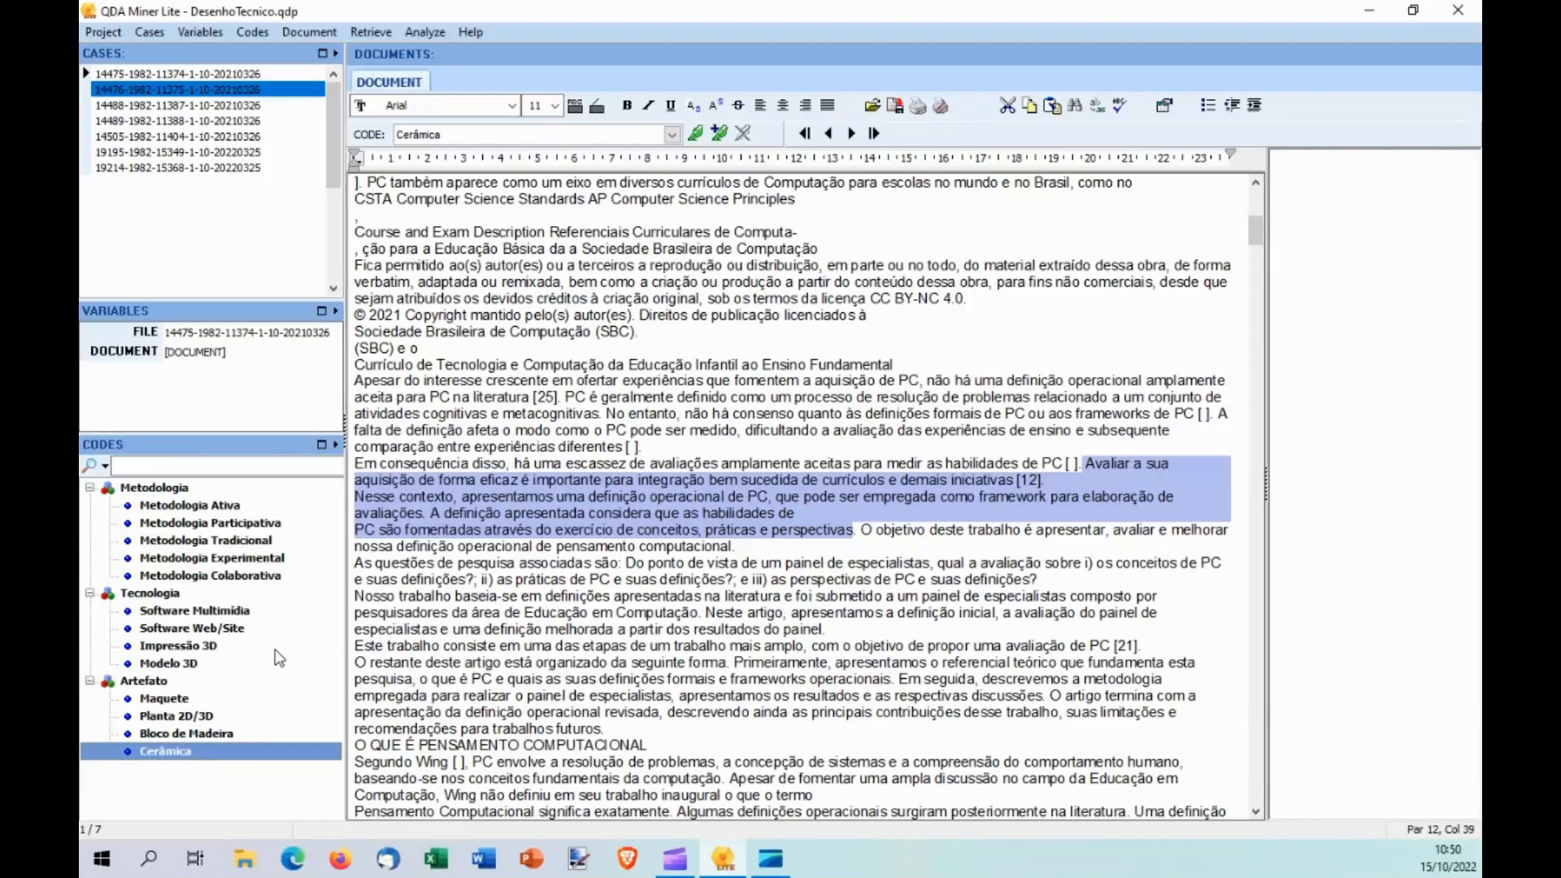
click(218, 510)
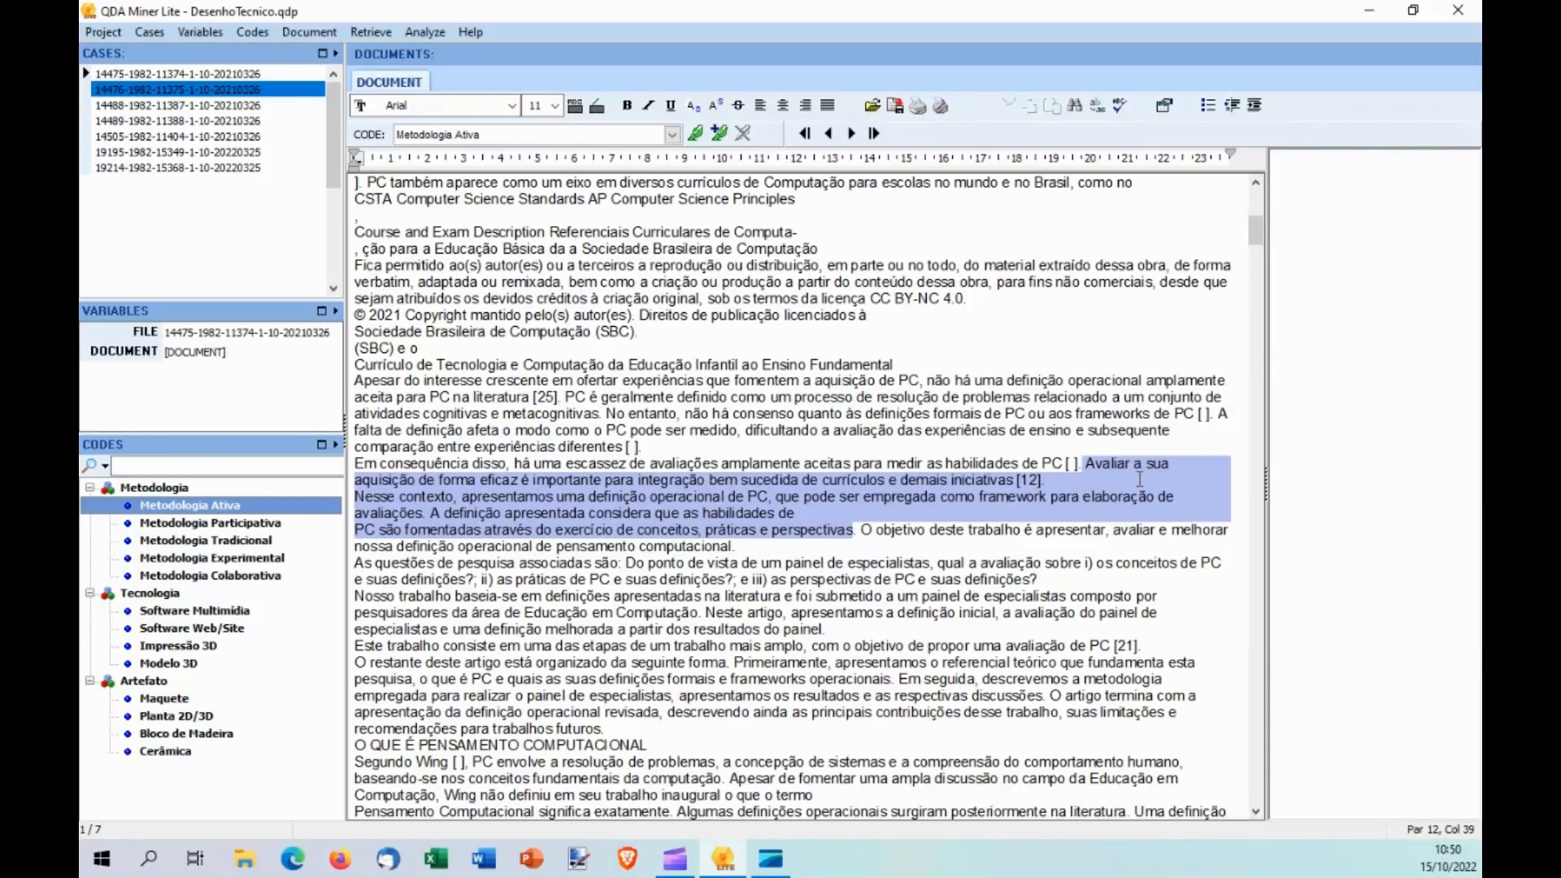
right_click(844, 492)
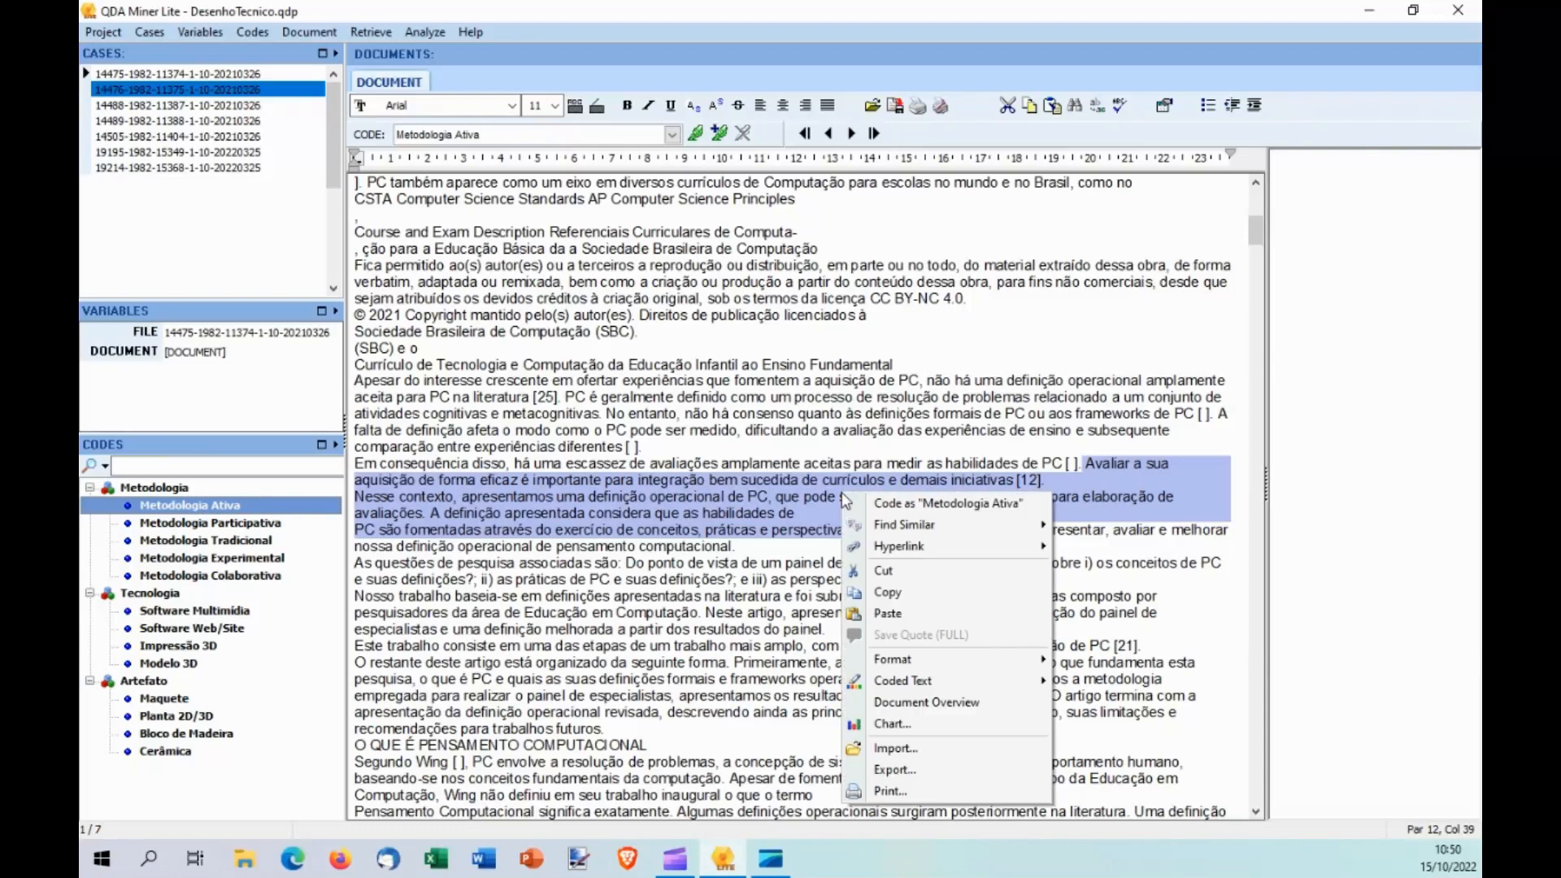
click(896, 504)
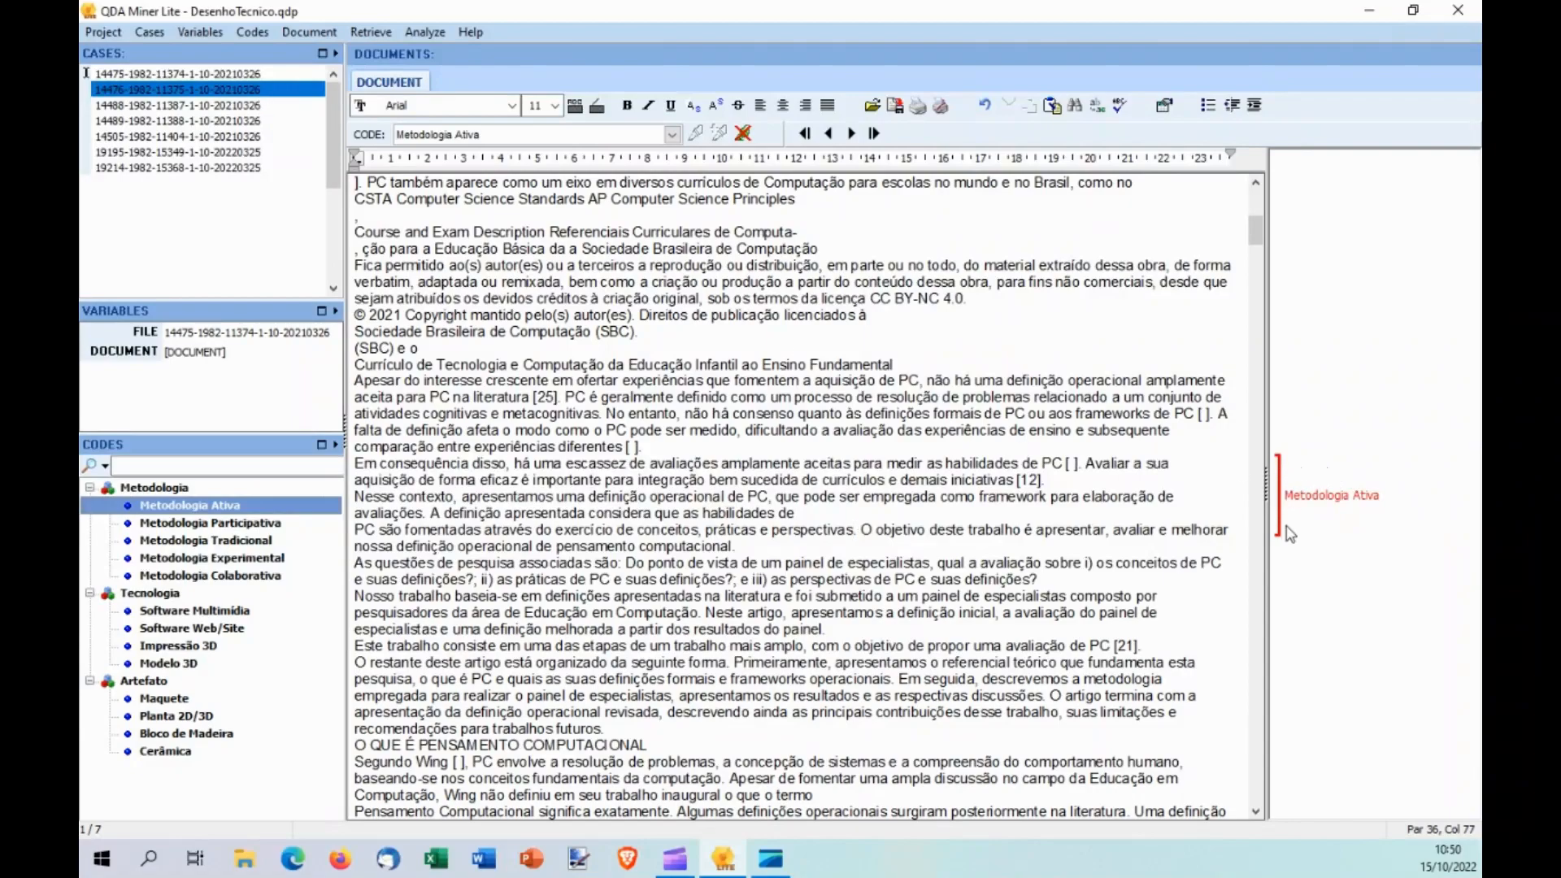
Code the passage from "Um ponto de discussão pertinente" to "não precisa ser considerada" in the first case as Metodologia Experimental.
scroll(626, 582, down, 11)
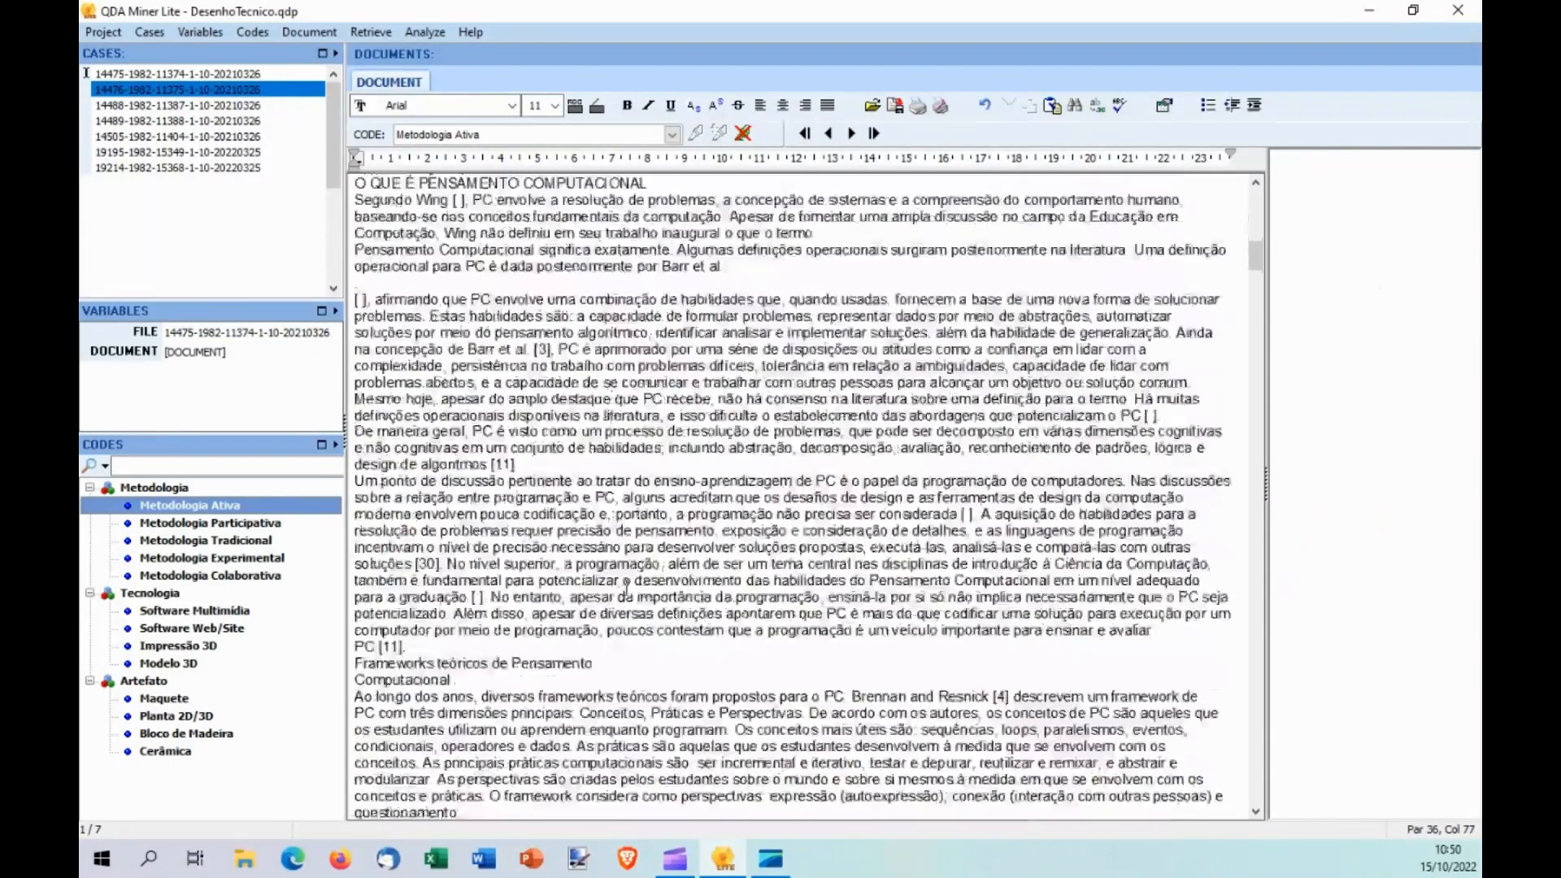
scroll(626, 582, down, 1)
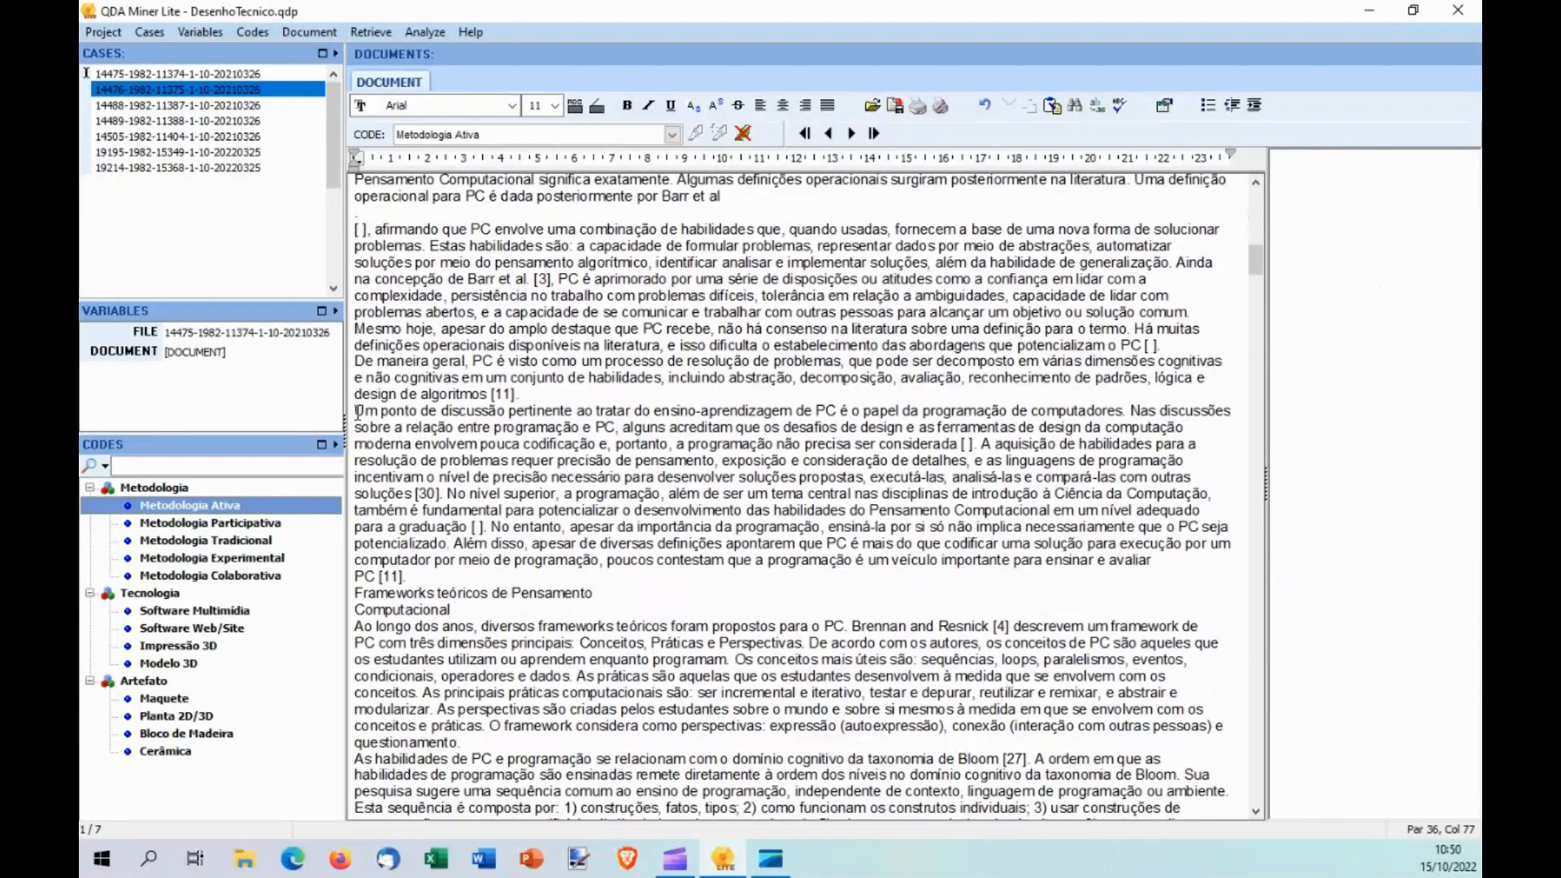
drag(356, 410, 971, 440)
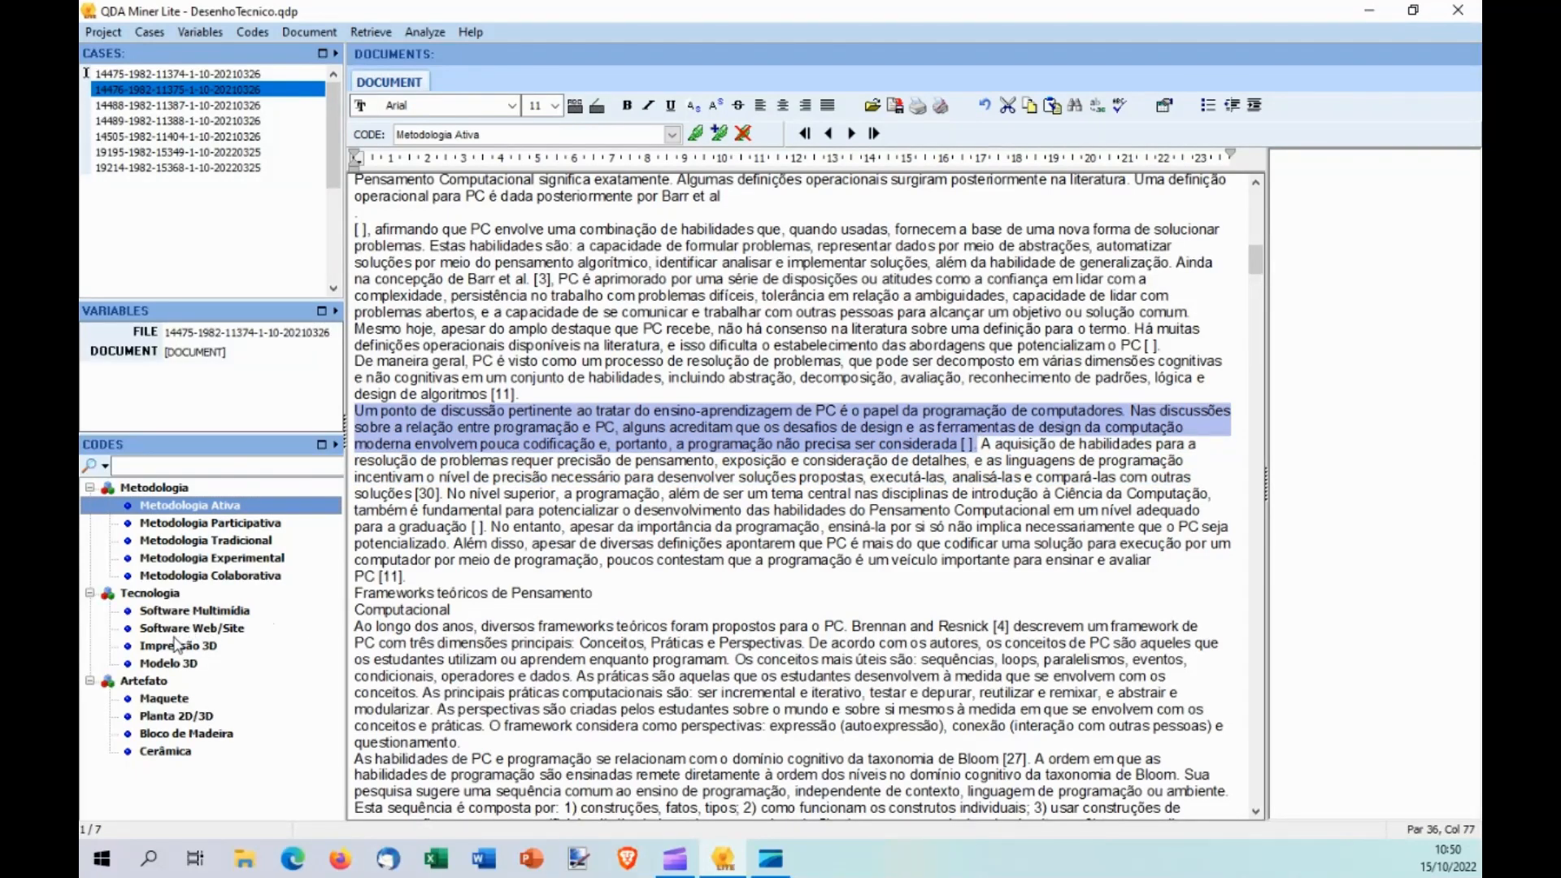
click(195, 558)
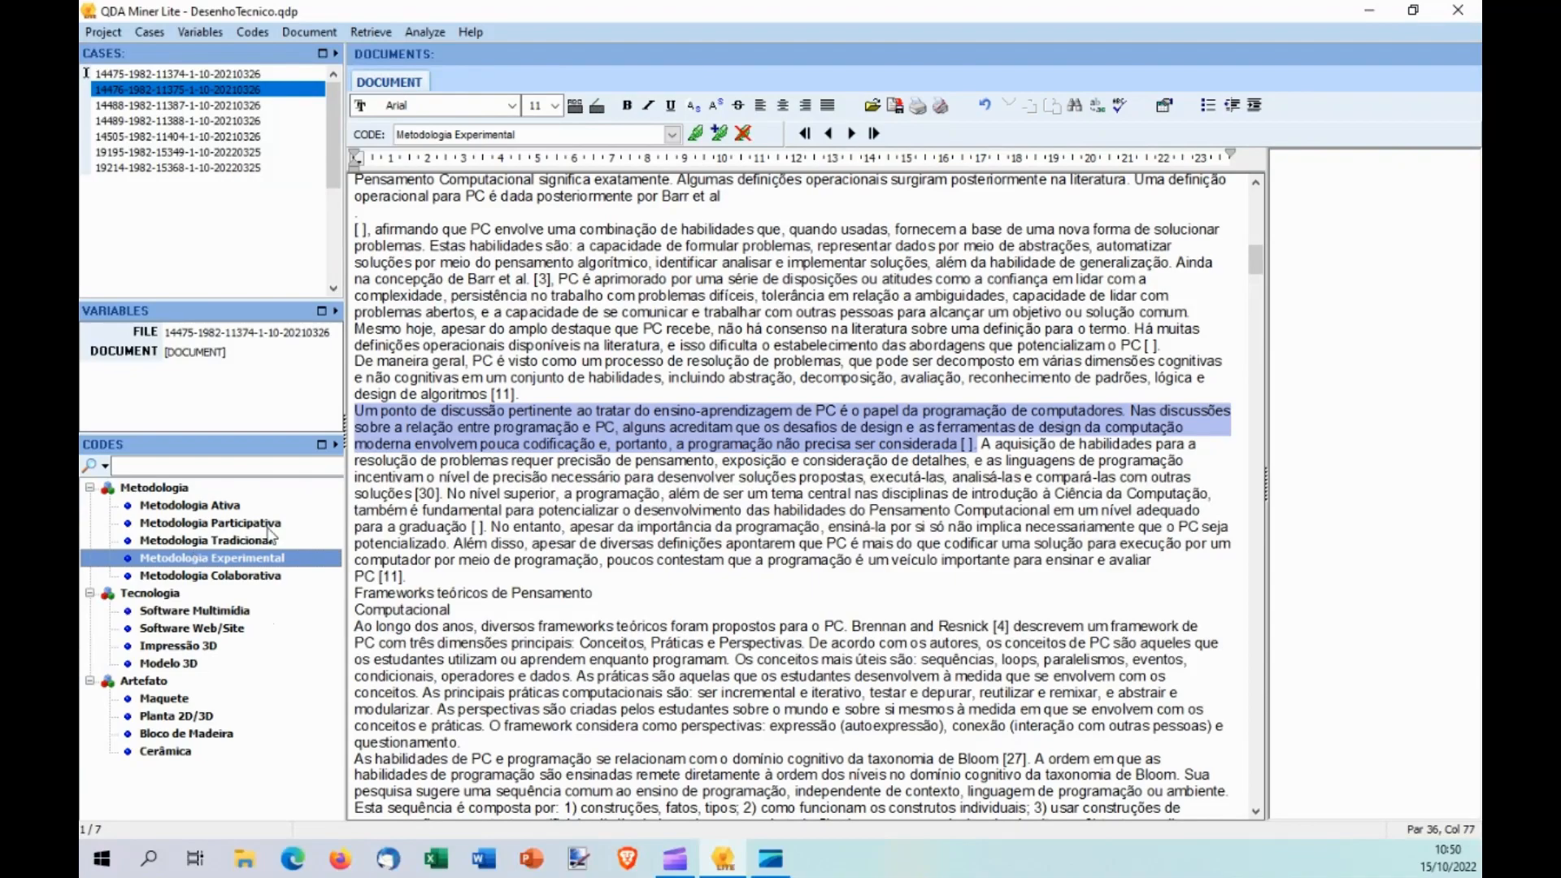
right_click(679, 420)
click(772, 439)
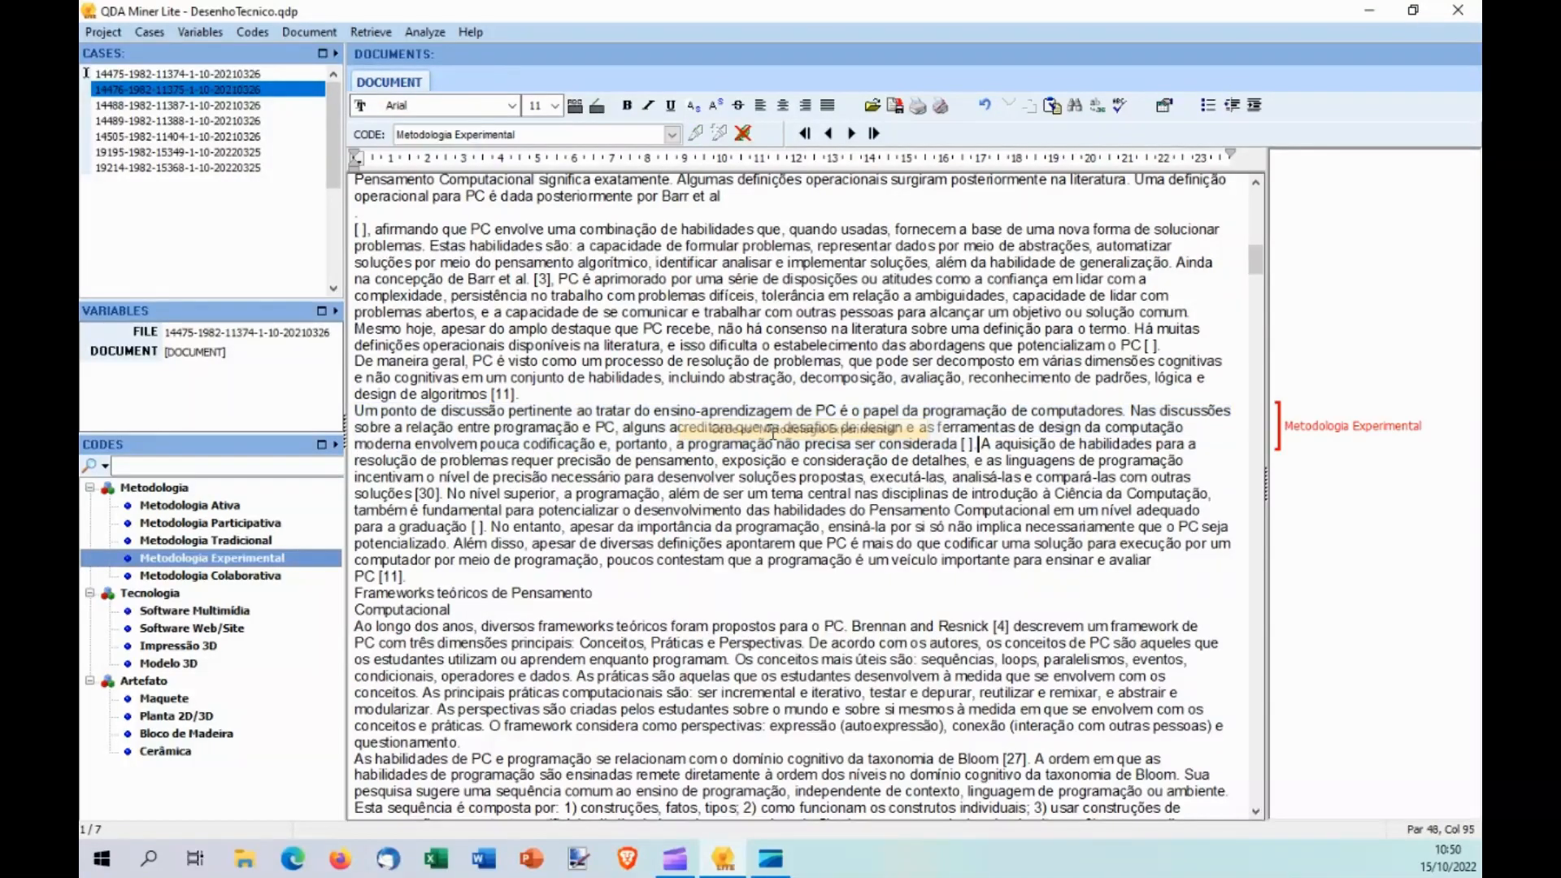
Code the "Definição operacional inicial" passage from "Em nosso trabalho anterior" to "práticas e perspectivas" as Metodologia Ativa.
scroll(509, 650, down, 20)
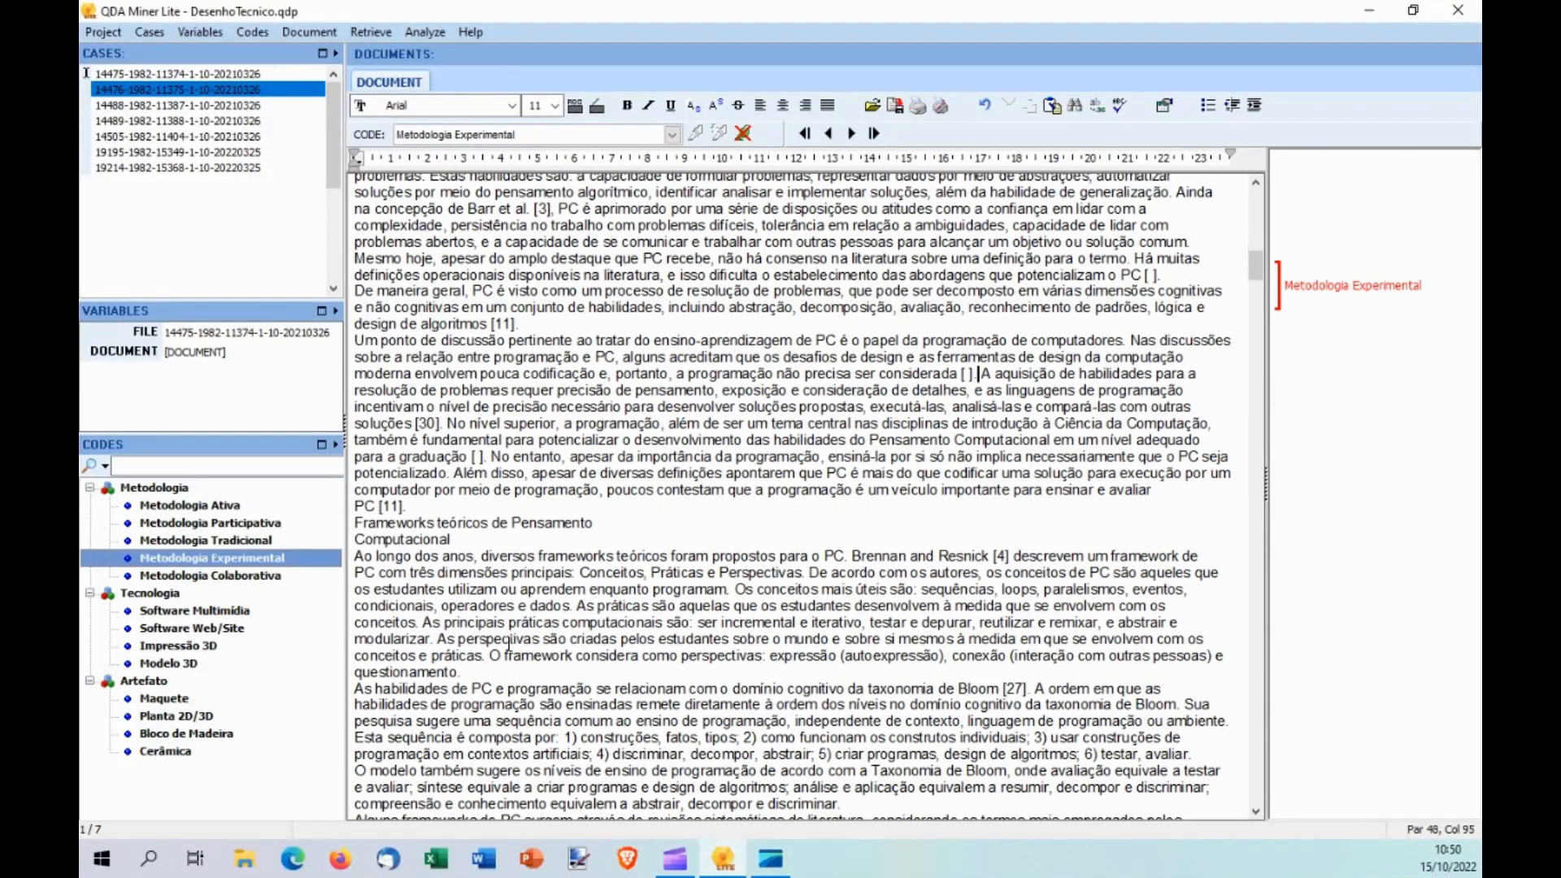
scroll(509, 644, down, 15)
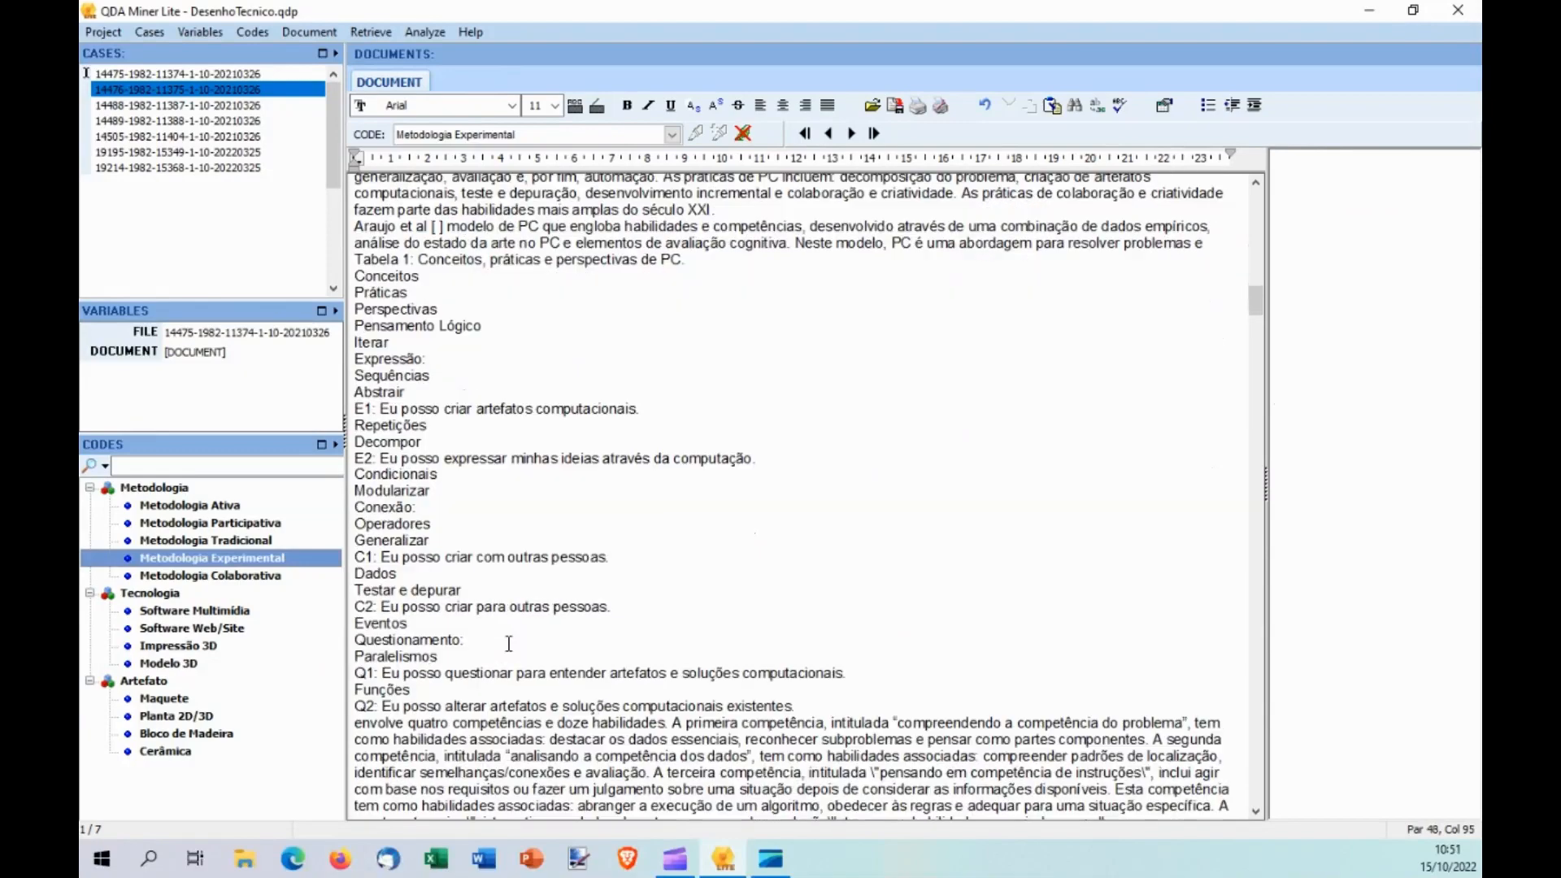
scroll(509, 644, up, 3)
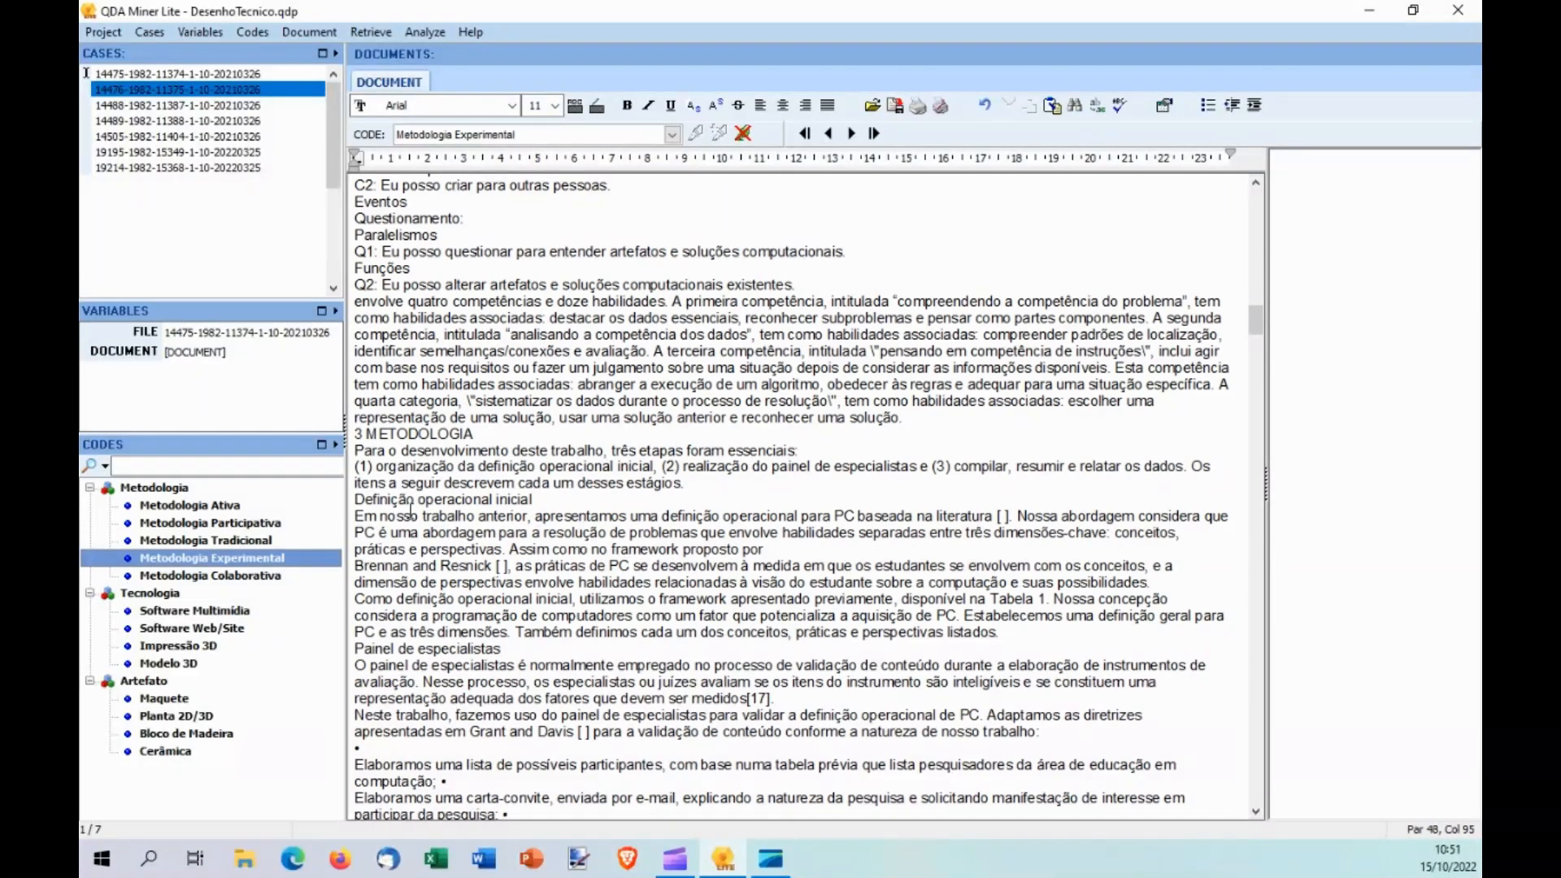
scroll(410, 512, down, 2)
drag(355, 447, 764, 480)
drag(654, 470, 505, 479)
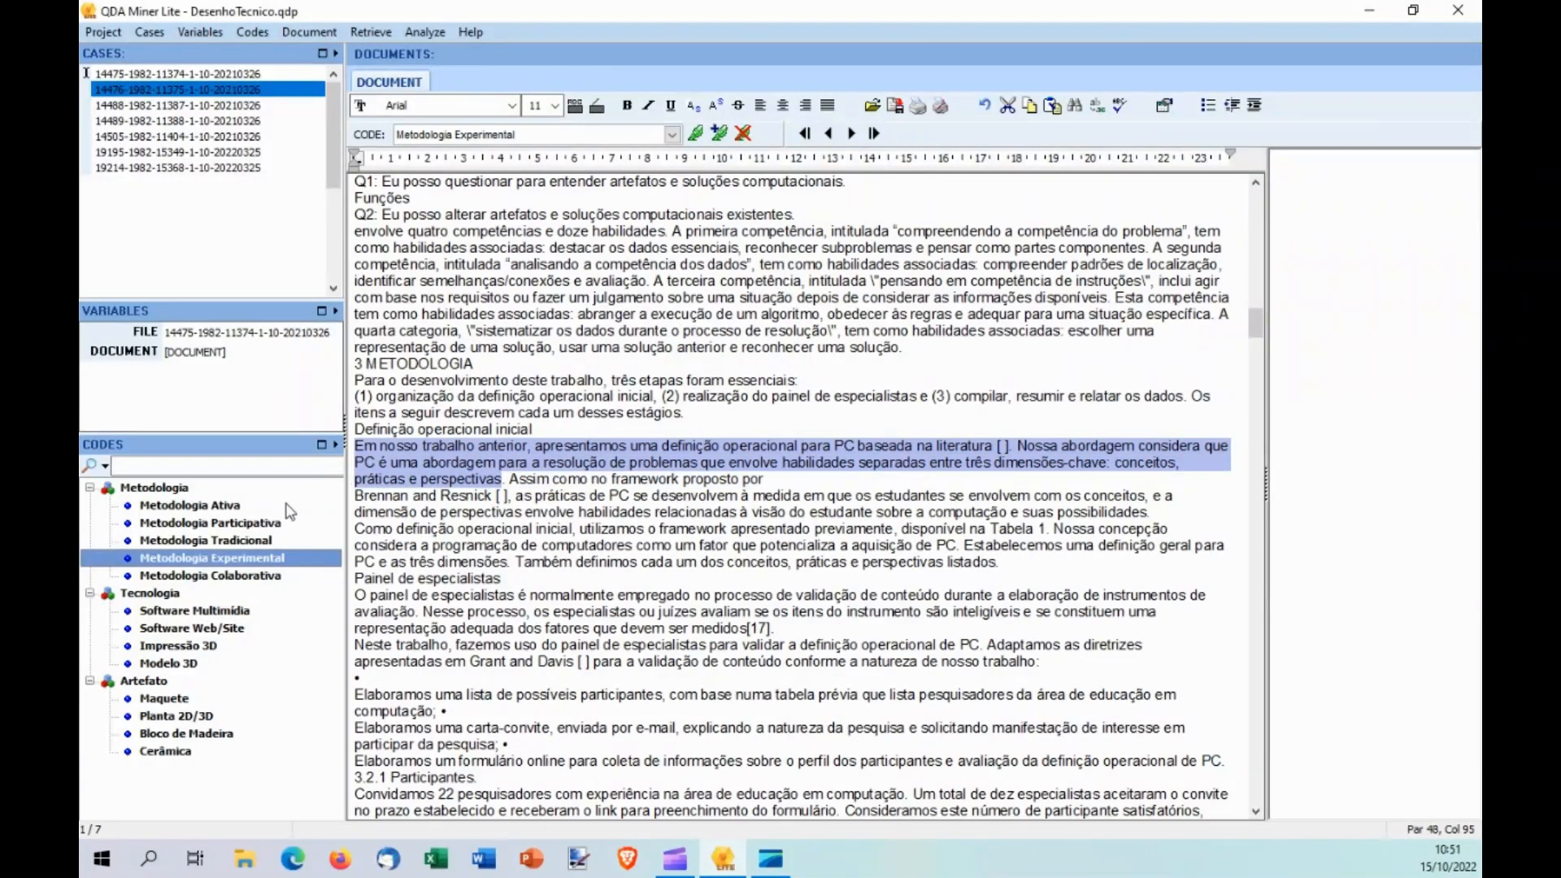
double_click(218, 513)
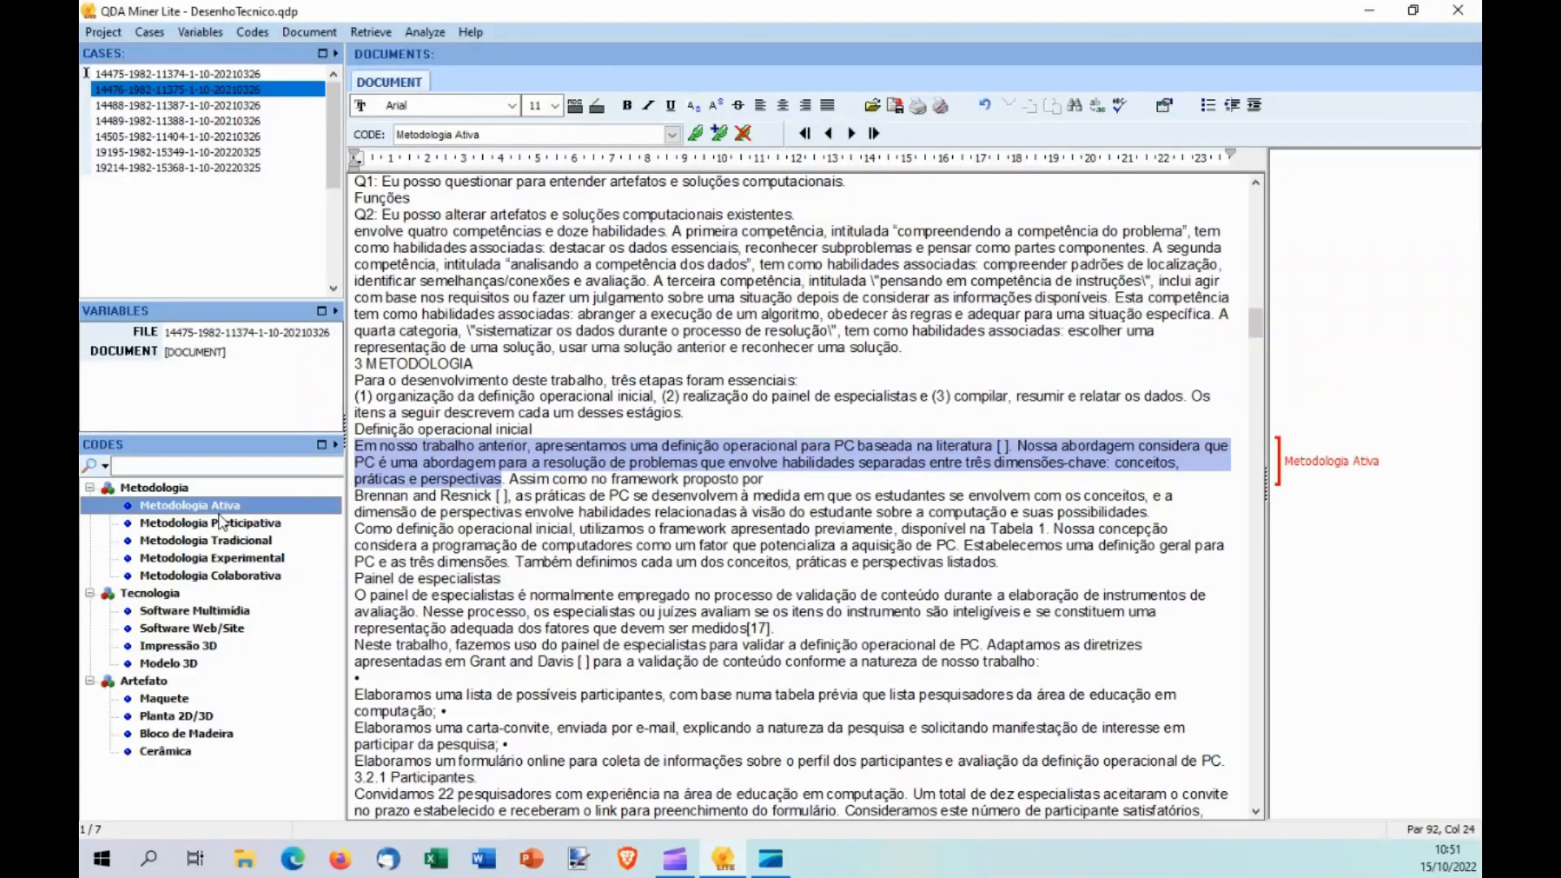
Code the same "Em nosso trabalho anterior" passage additionally as Metodologia Participativa.
click(221, 523)
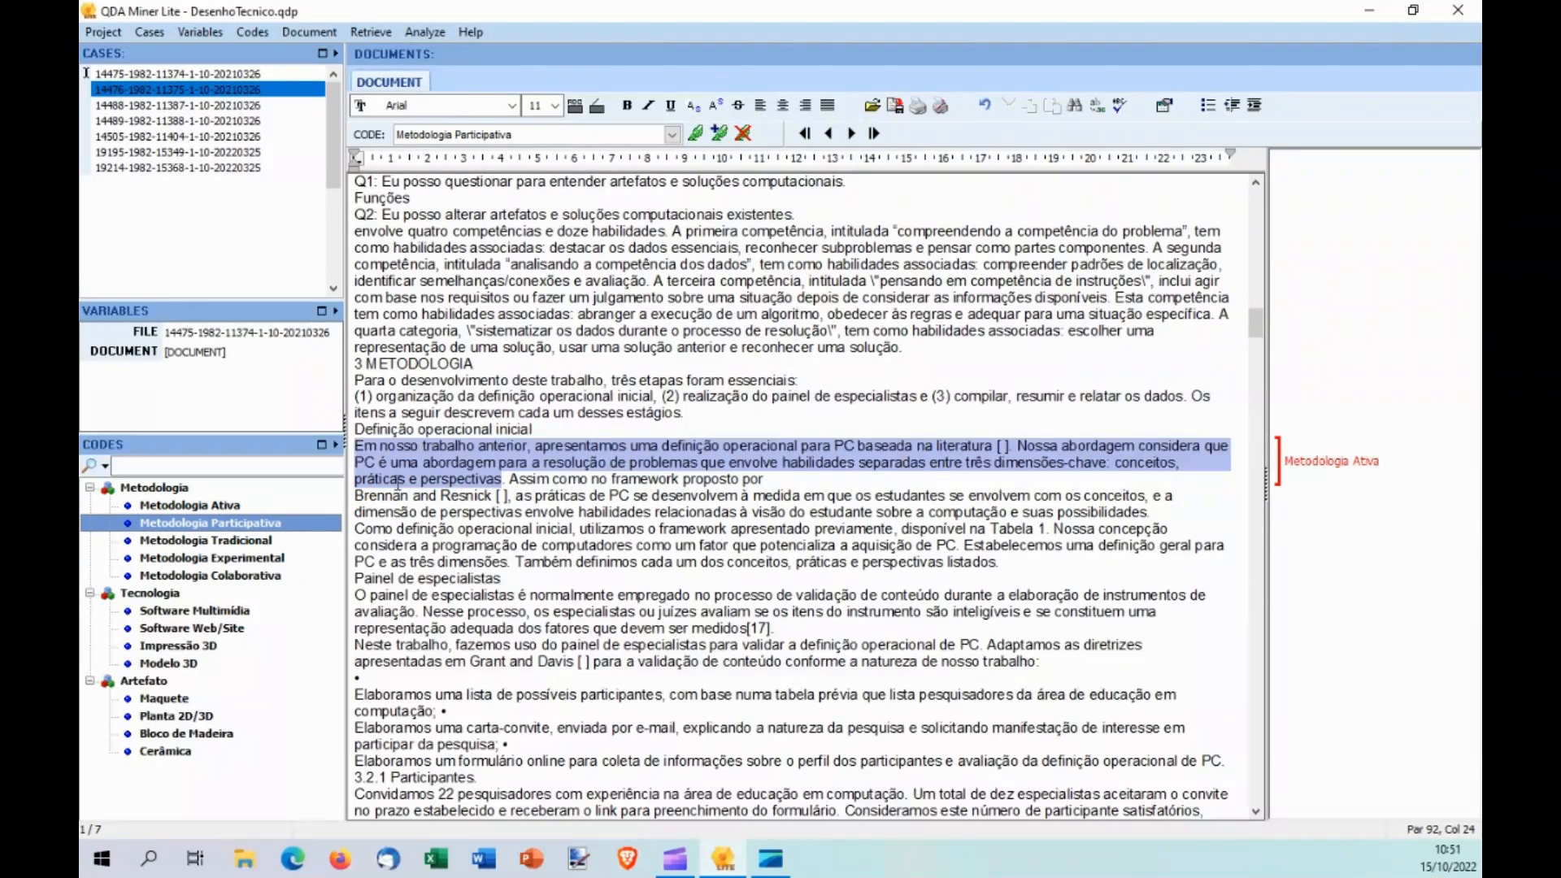
right_click(456, 458)
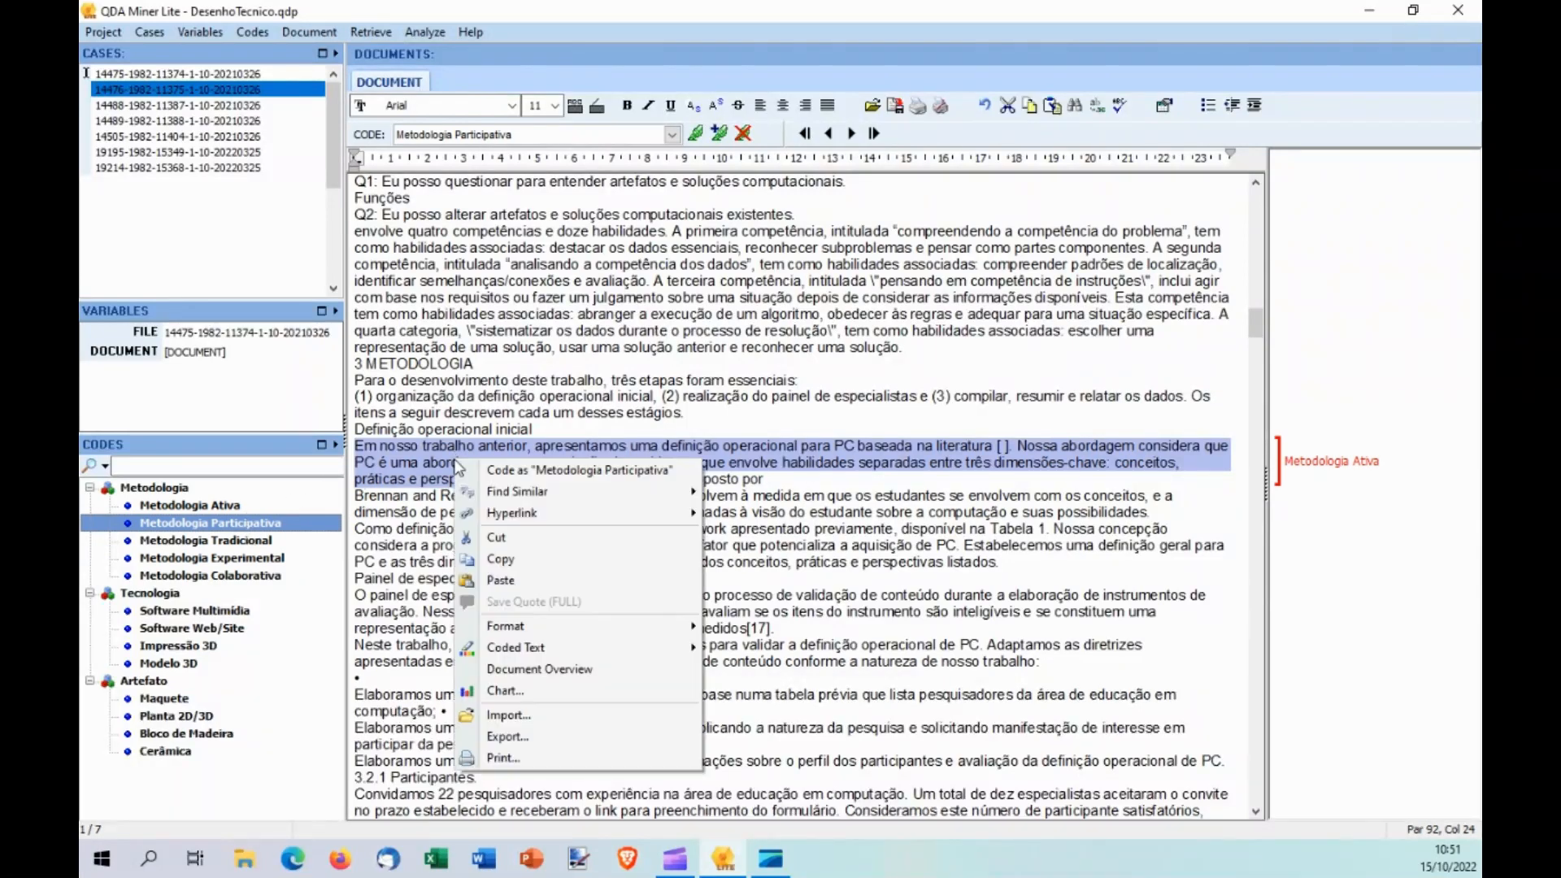
click(536, 470)
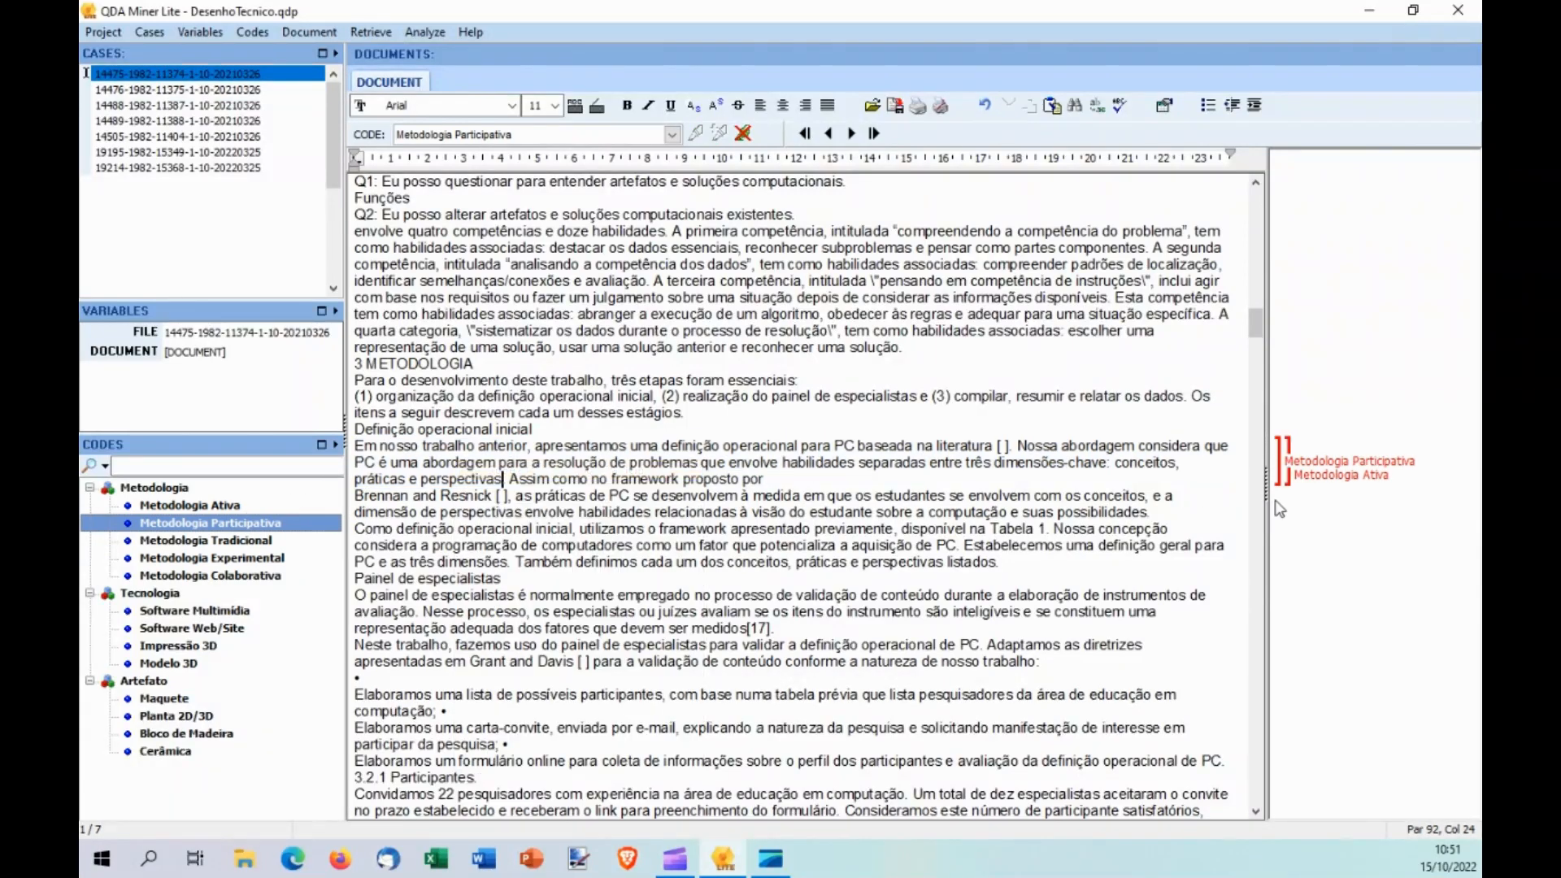
Code the "Coleta de dados" passage from "O que é Pensamento Computacional" to "listado na Tabela 1" as Software Multimídia.
scroll(520, 600, down, 10)
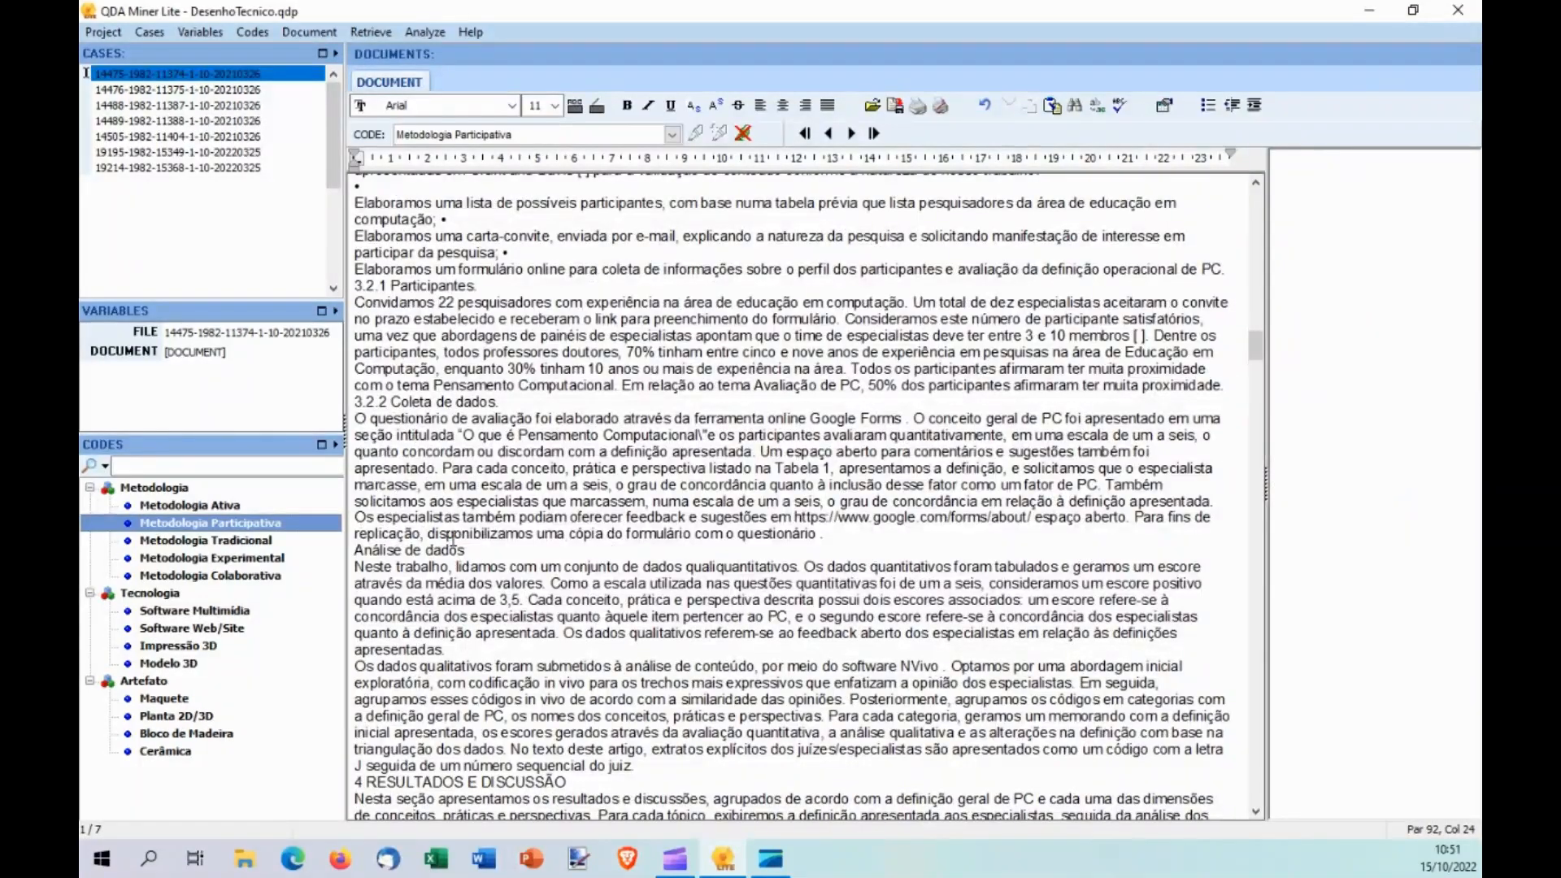
scroll(459, 512, down, 1)
drag(356, 349, 882, 415)
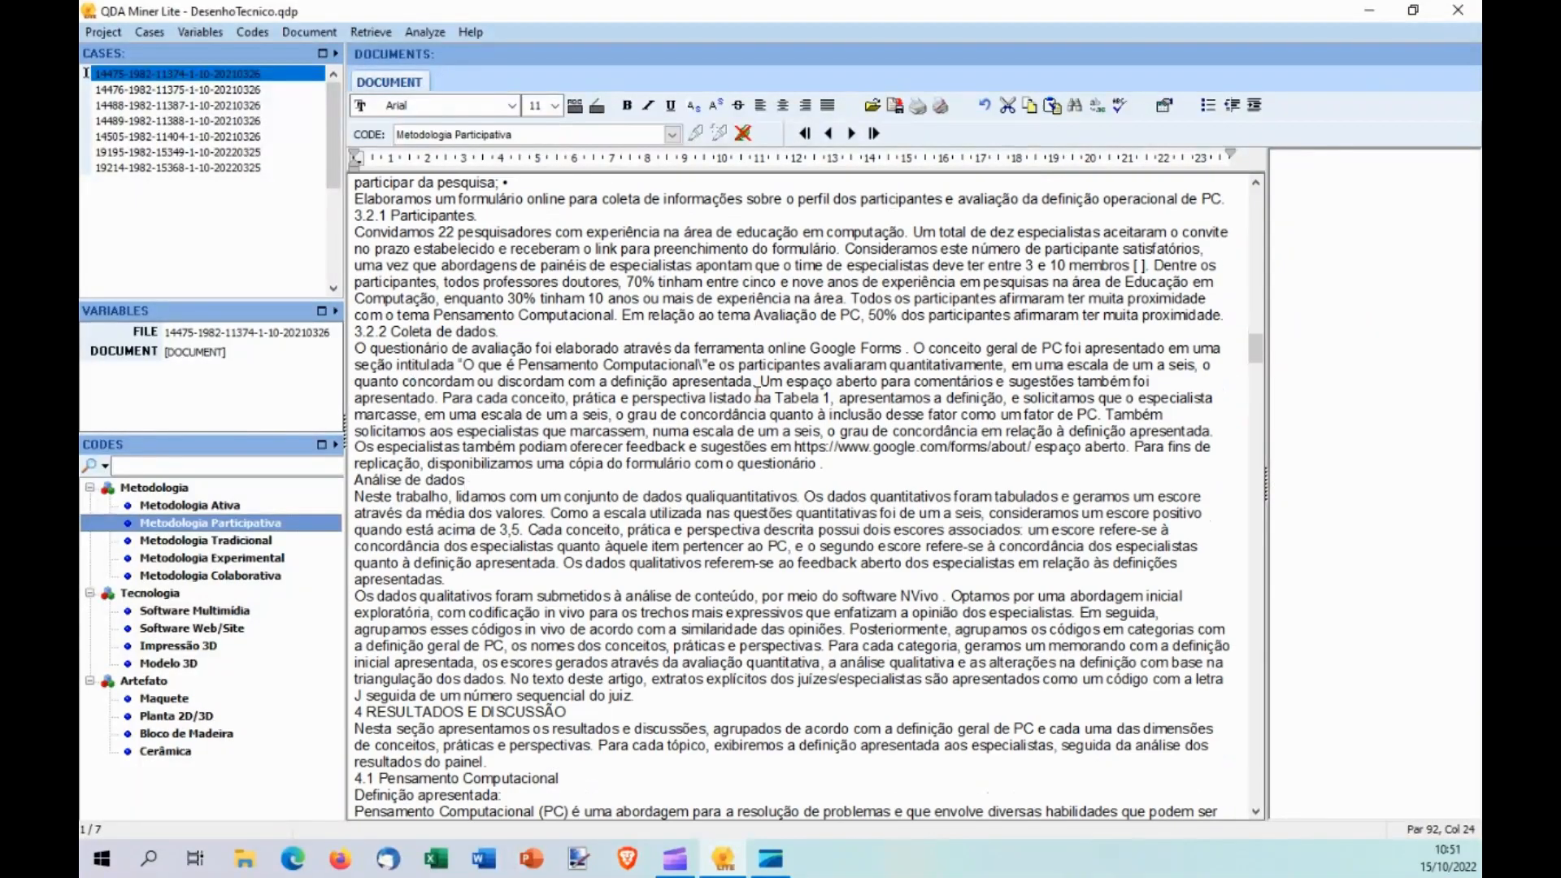
click(826, 399)
drag(837, 400, 465, 368)
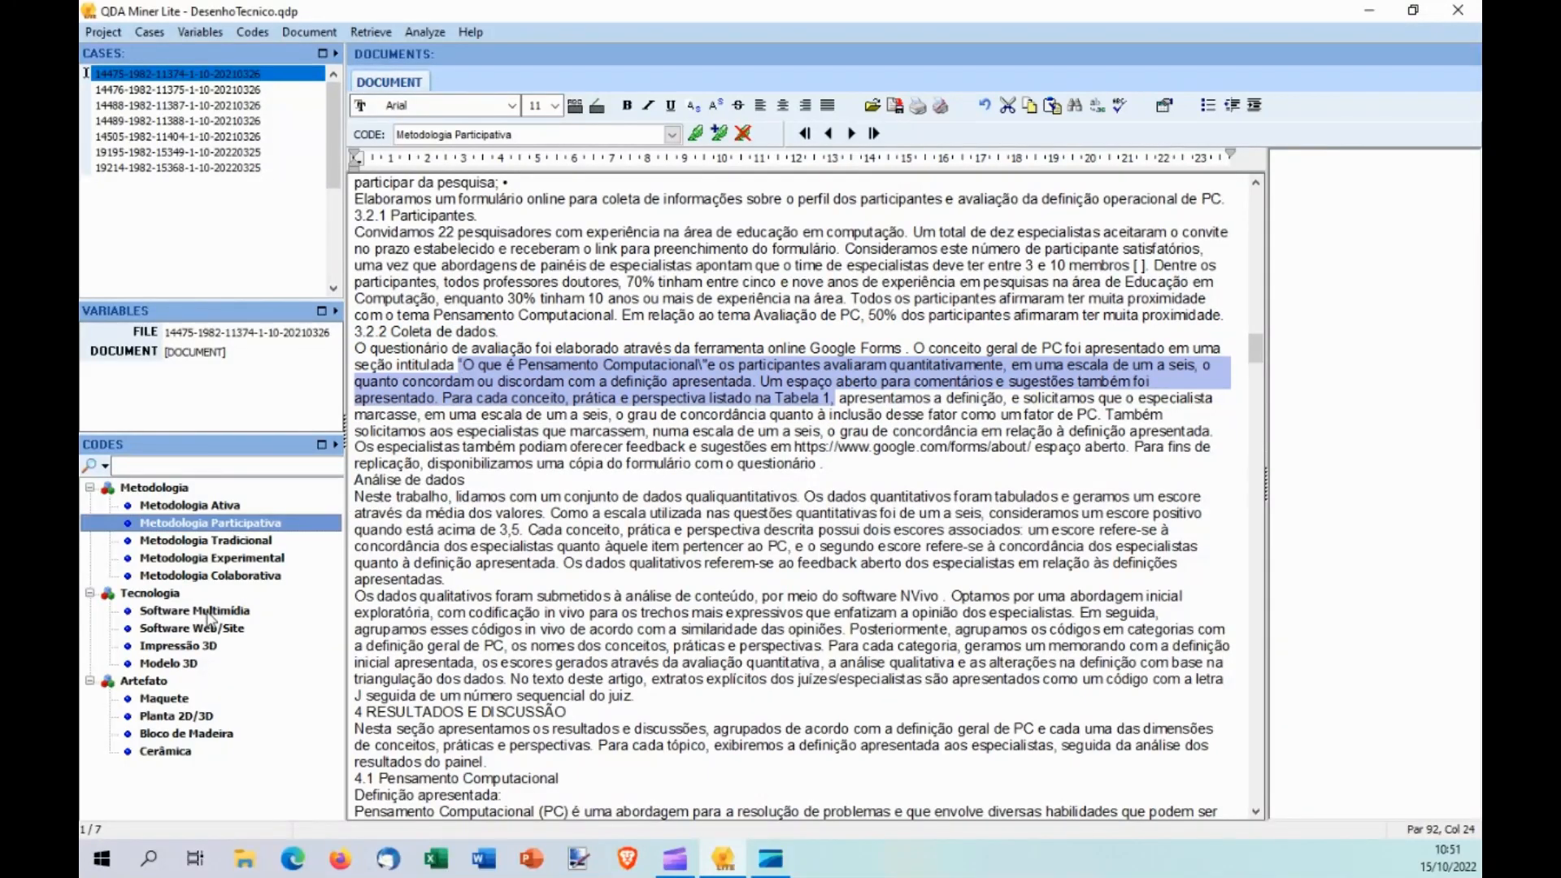
click(209, 614)
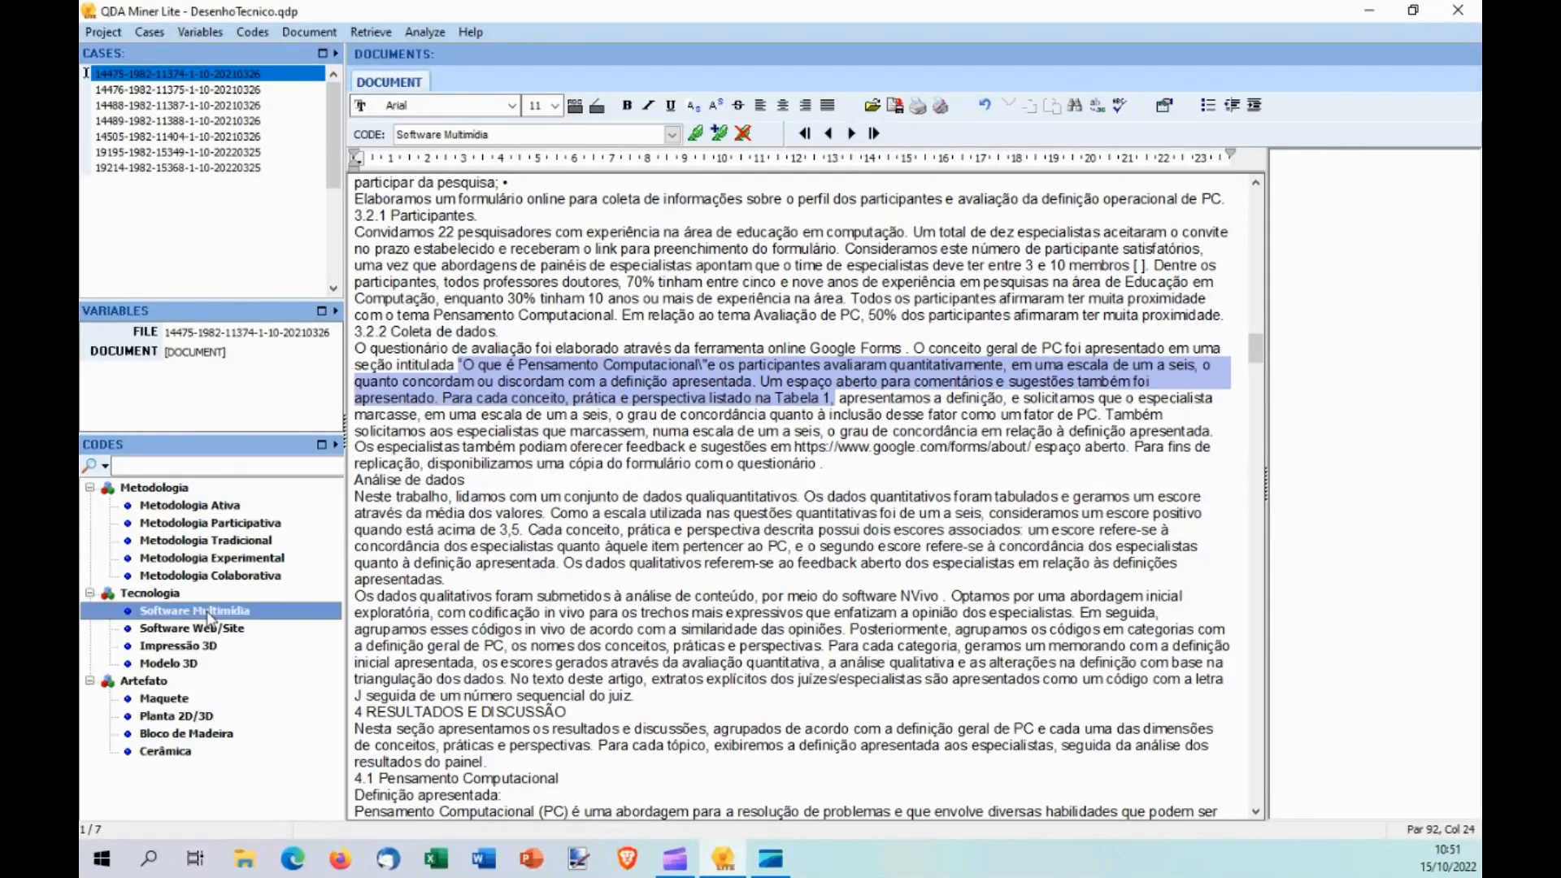
right_click(697, 376)
click(748, 390)
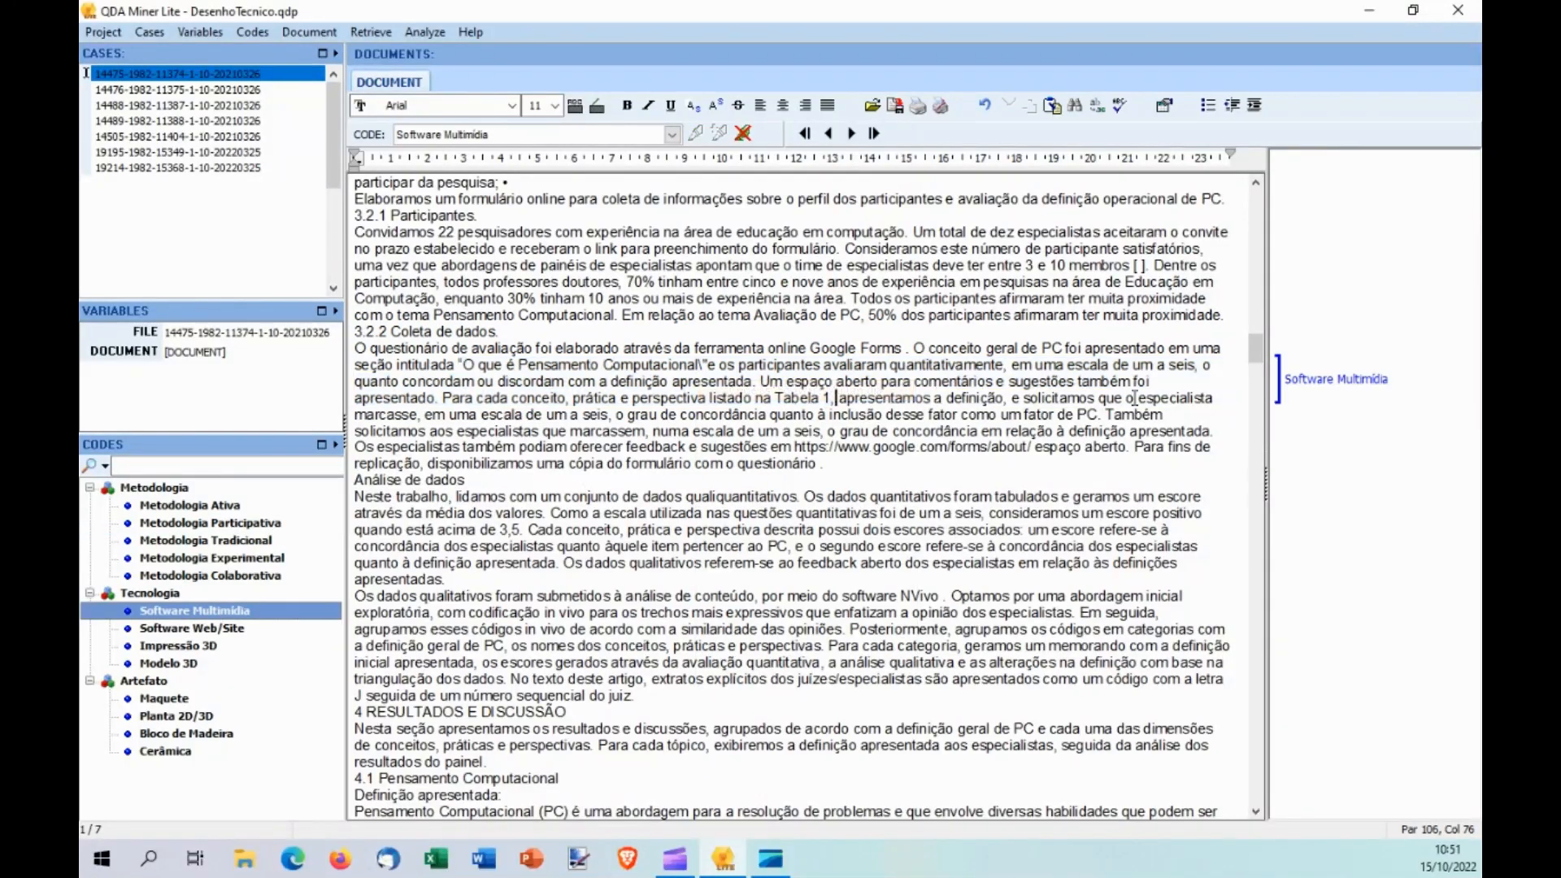
Code the "Análise de dados" passage from "Optamos por uma abordagem inicial" to "práticas e perspectivas" as Modelo 3D.
click(179, 664)
drag(362, 604, 821, 648)
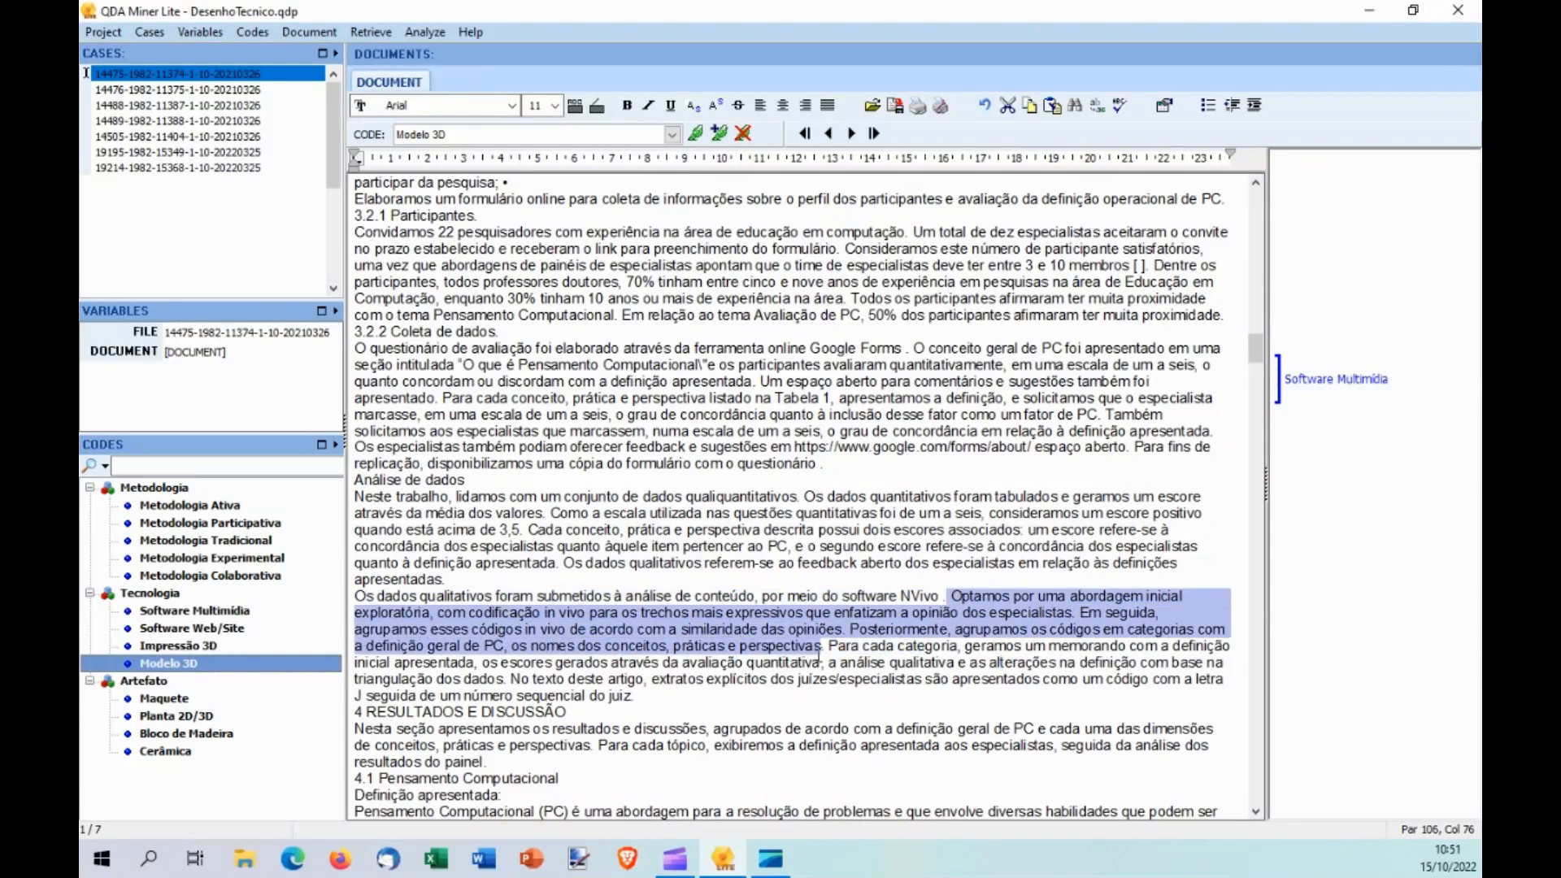
right_click(1012, 602)
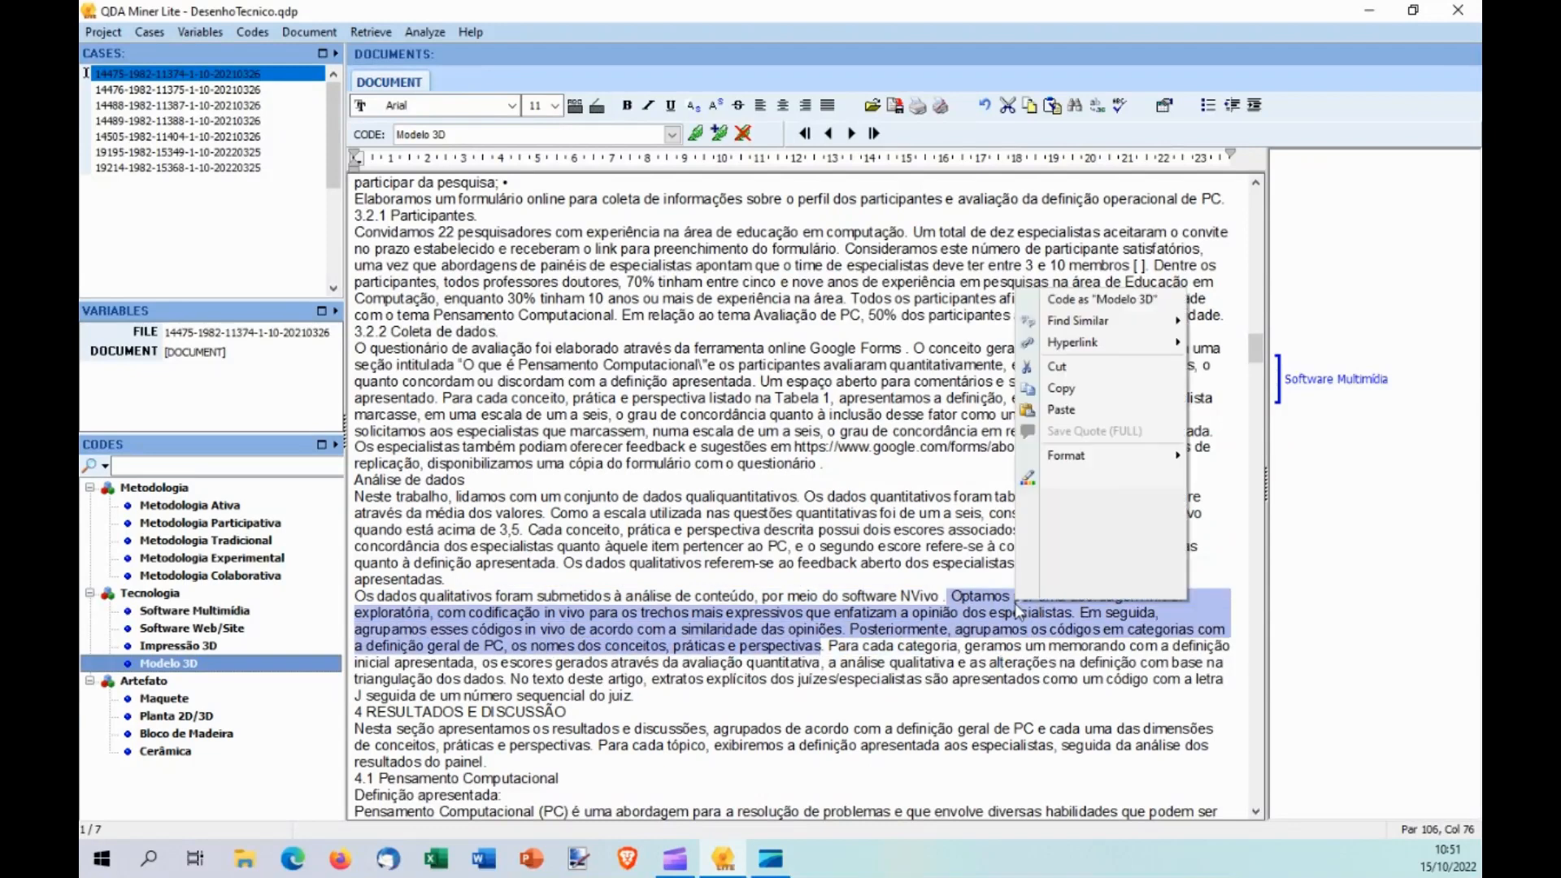
click(1120, 309)
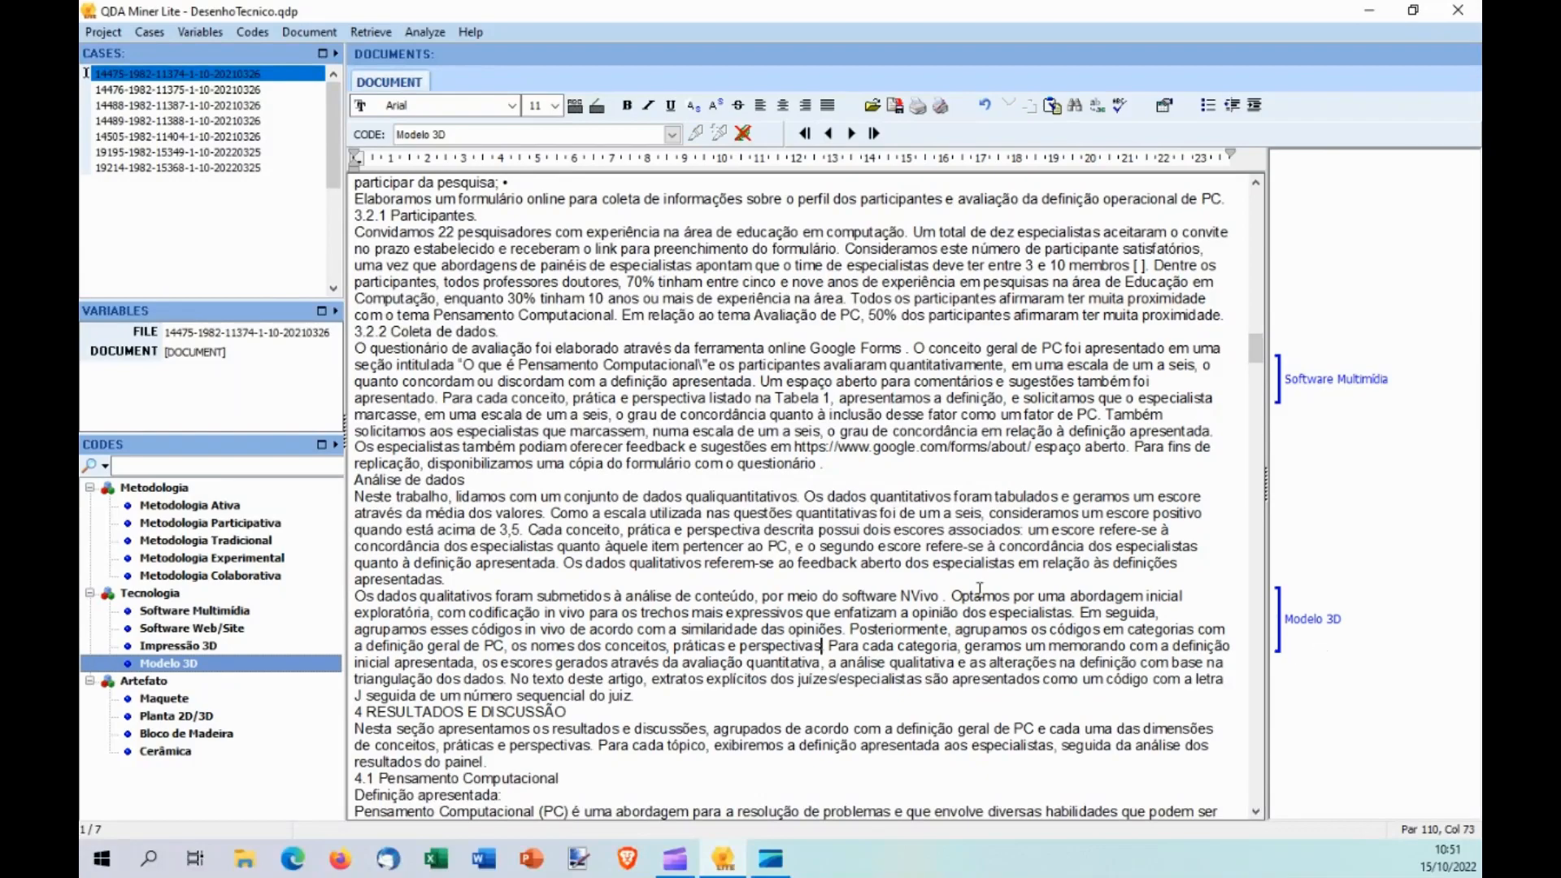
Review the coded passages and their code marks throughout the first case's text, including the results section.
scroll(989, 605, up, 10)
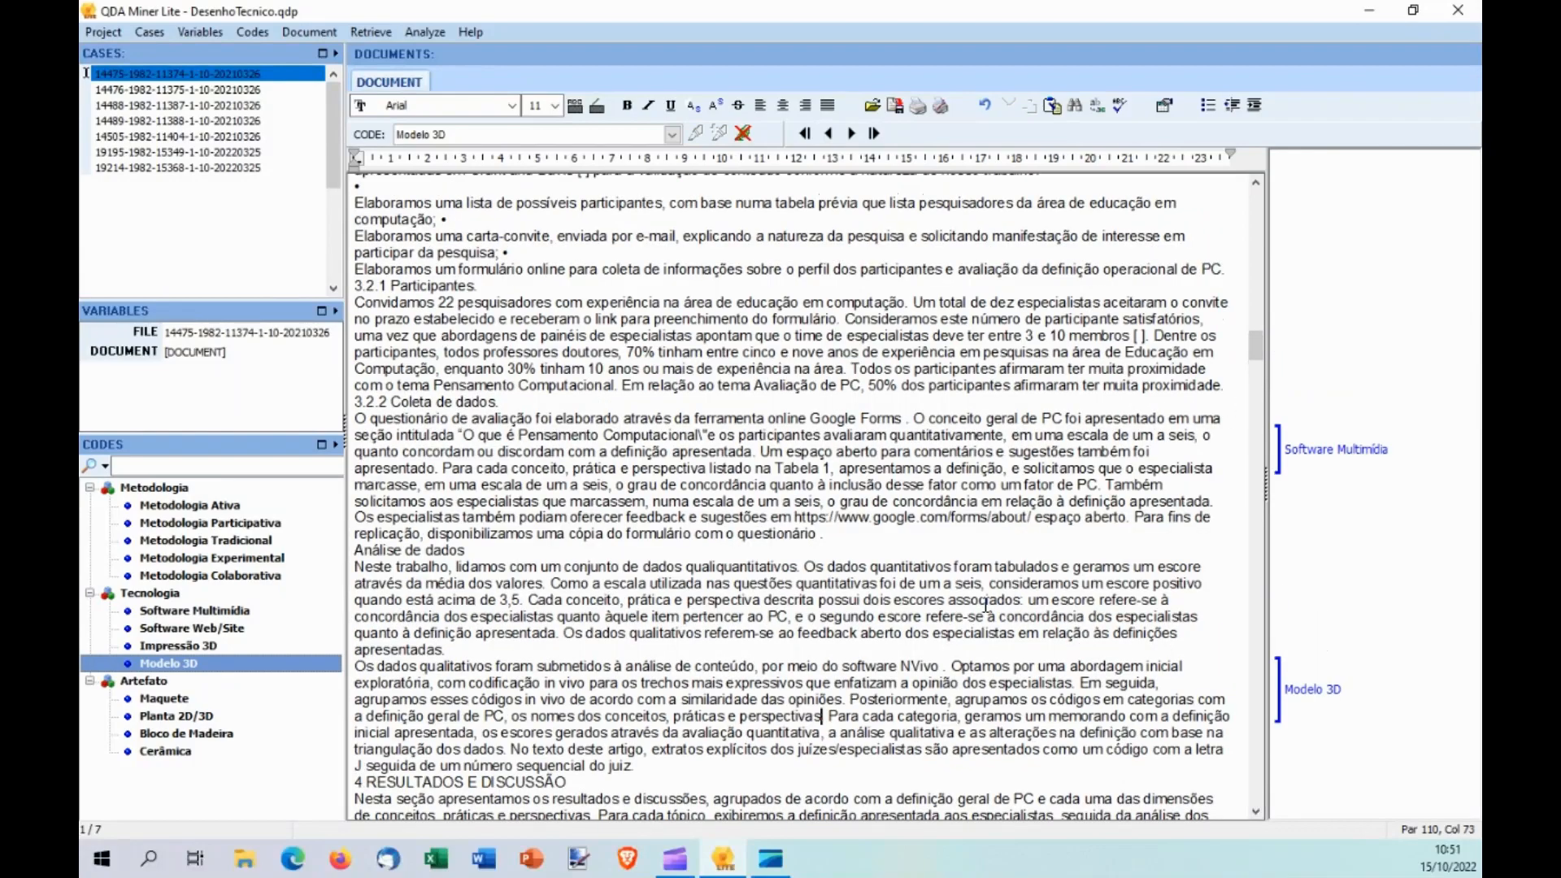
scroll(989, 605, up, 15)
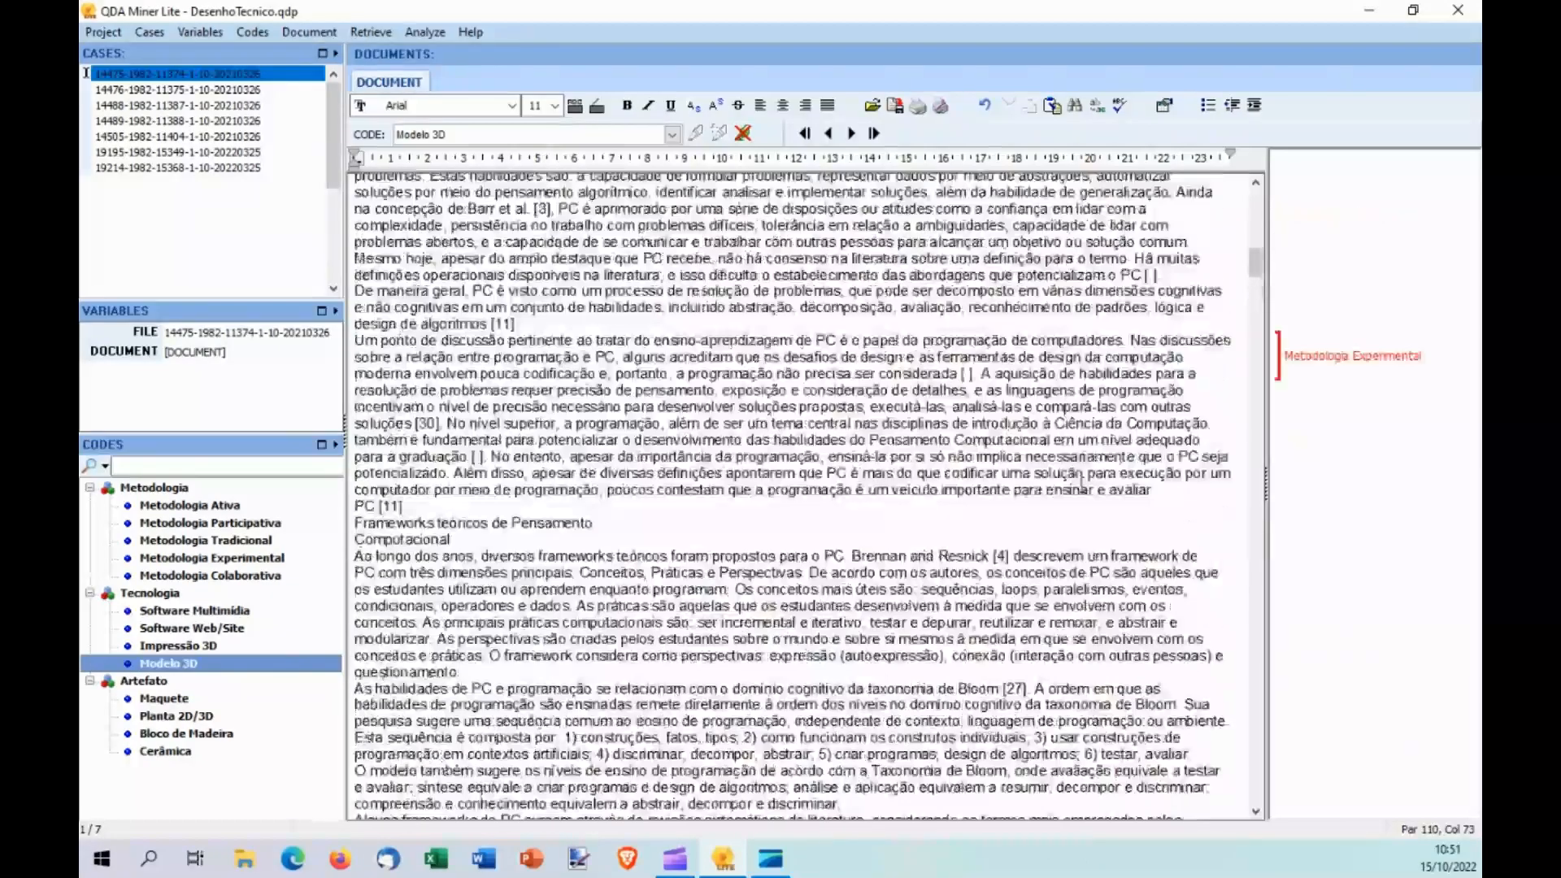
scroll(1317, 288, down, 15)
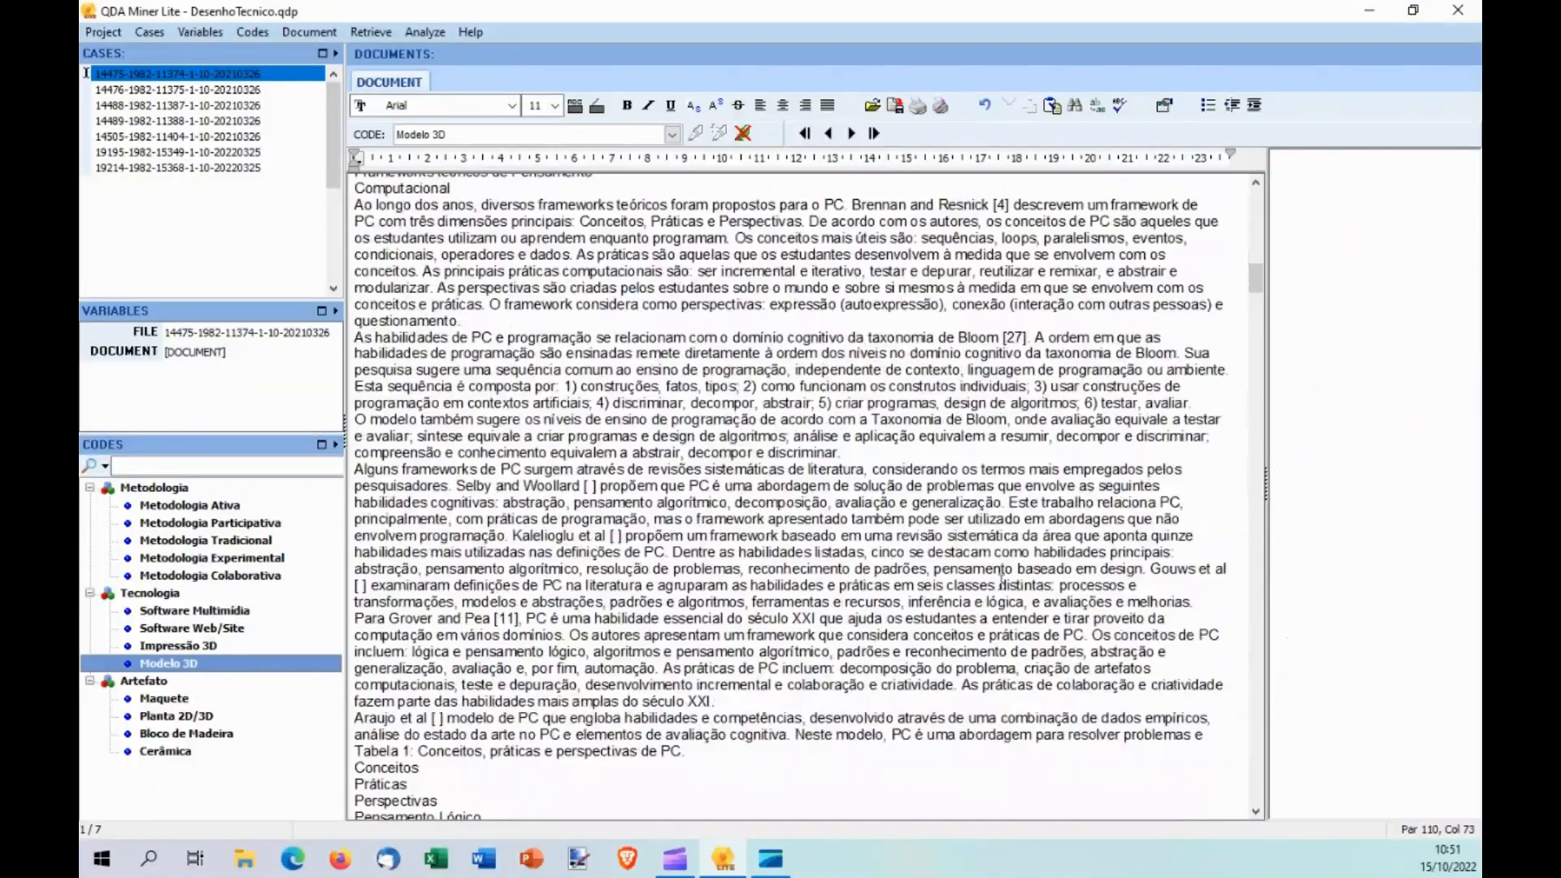
scroll(1358, 587, down, 10)
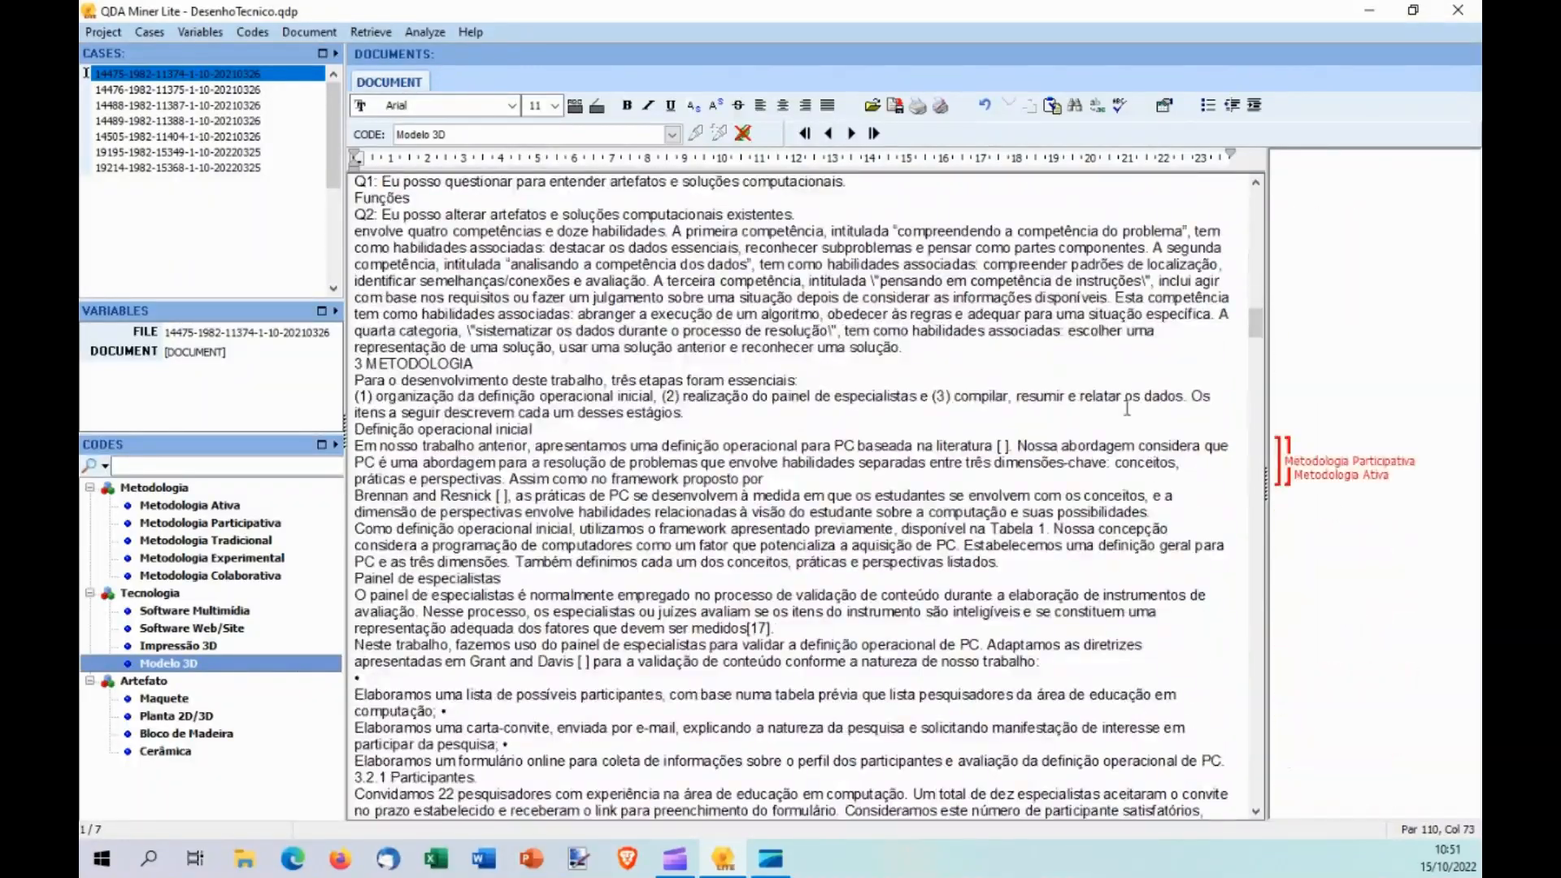
scroll(918, 586, down, 5)
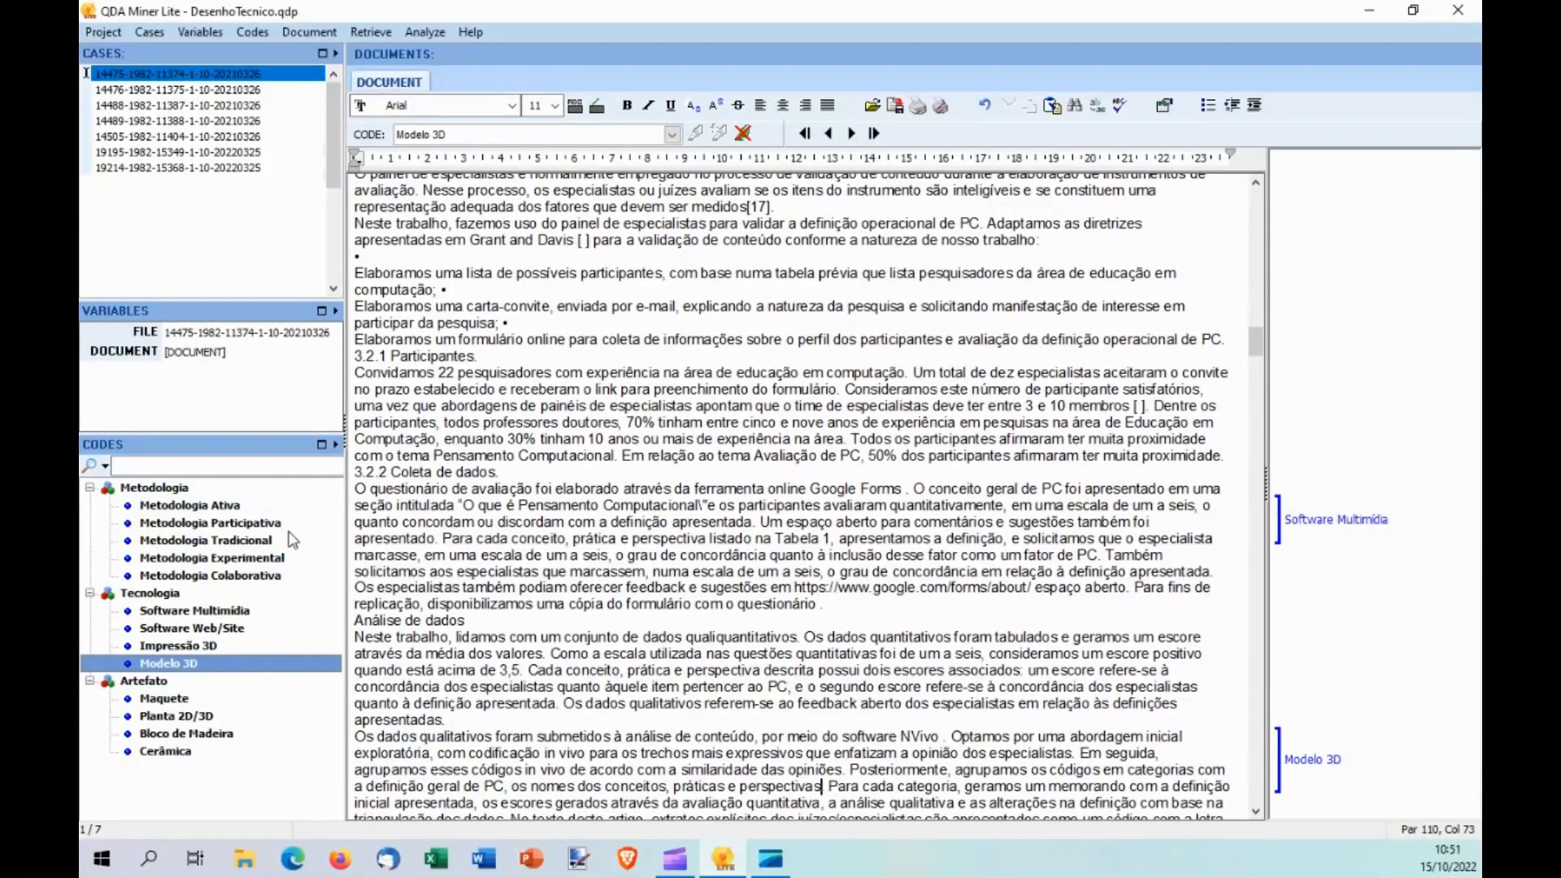
scroll(1006, 556, down, 20)
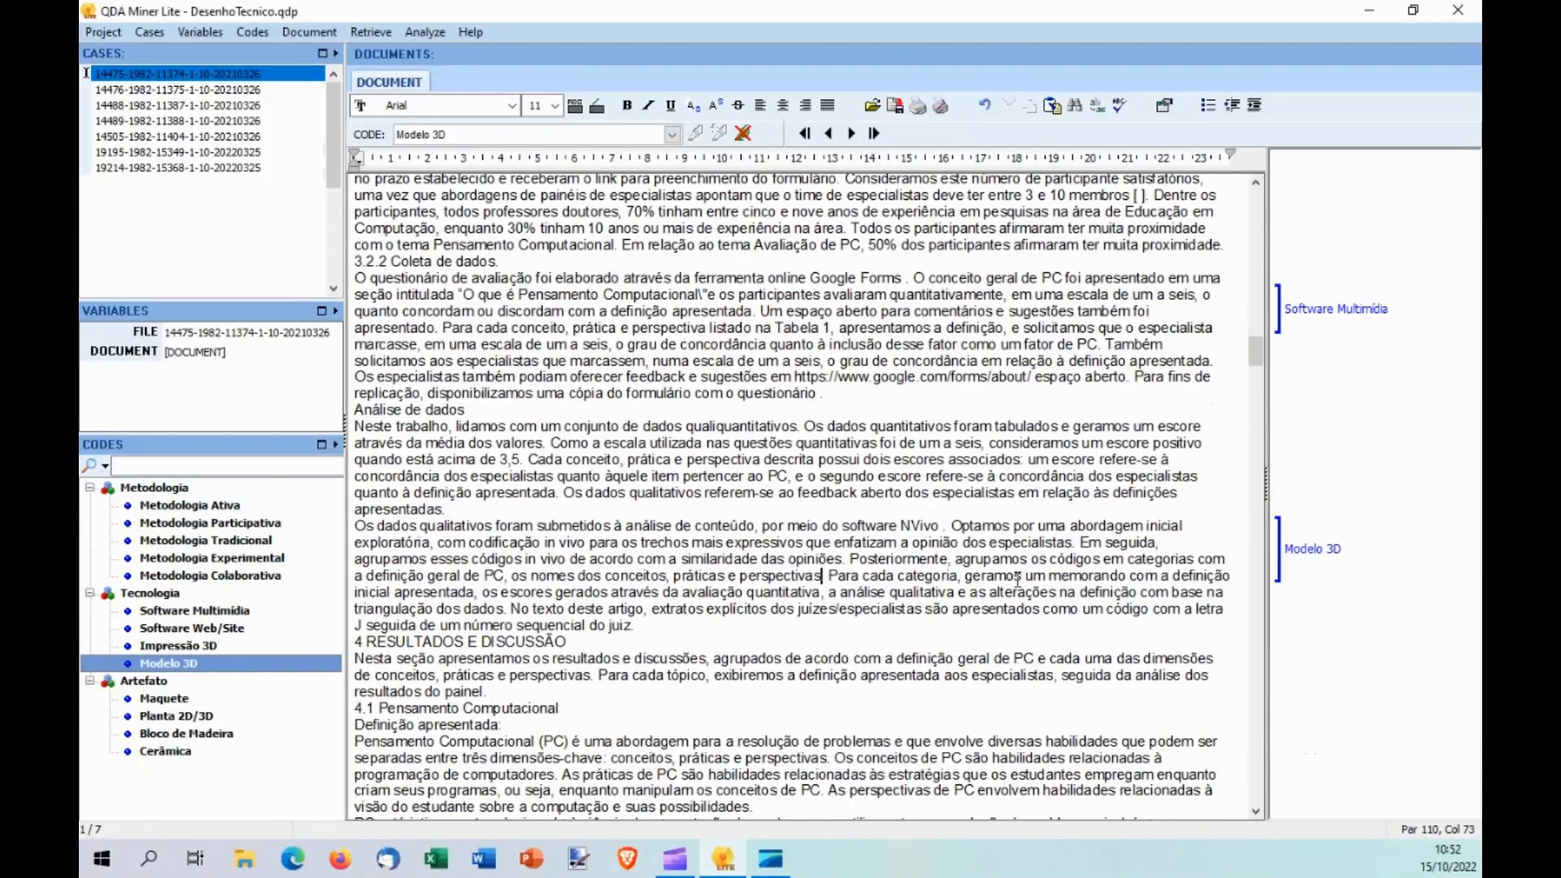
scroll(1022, 687, down, 3)
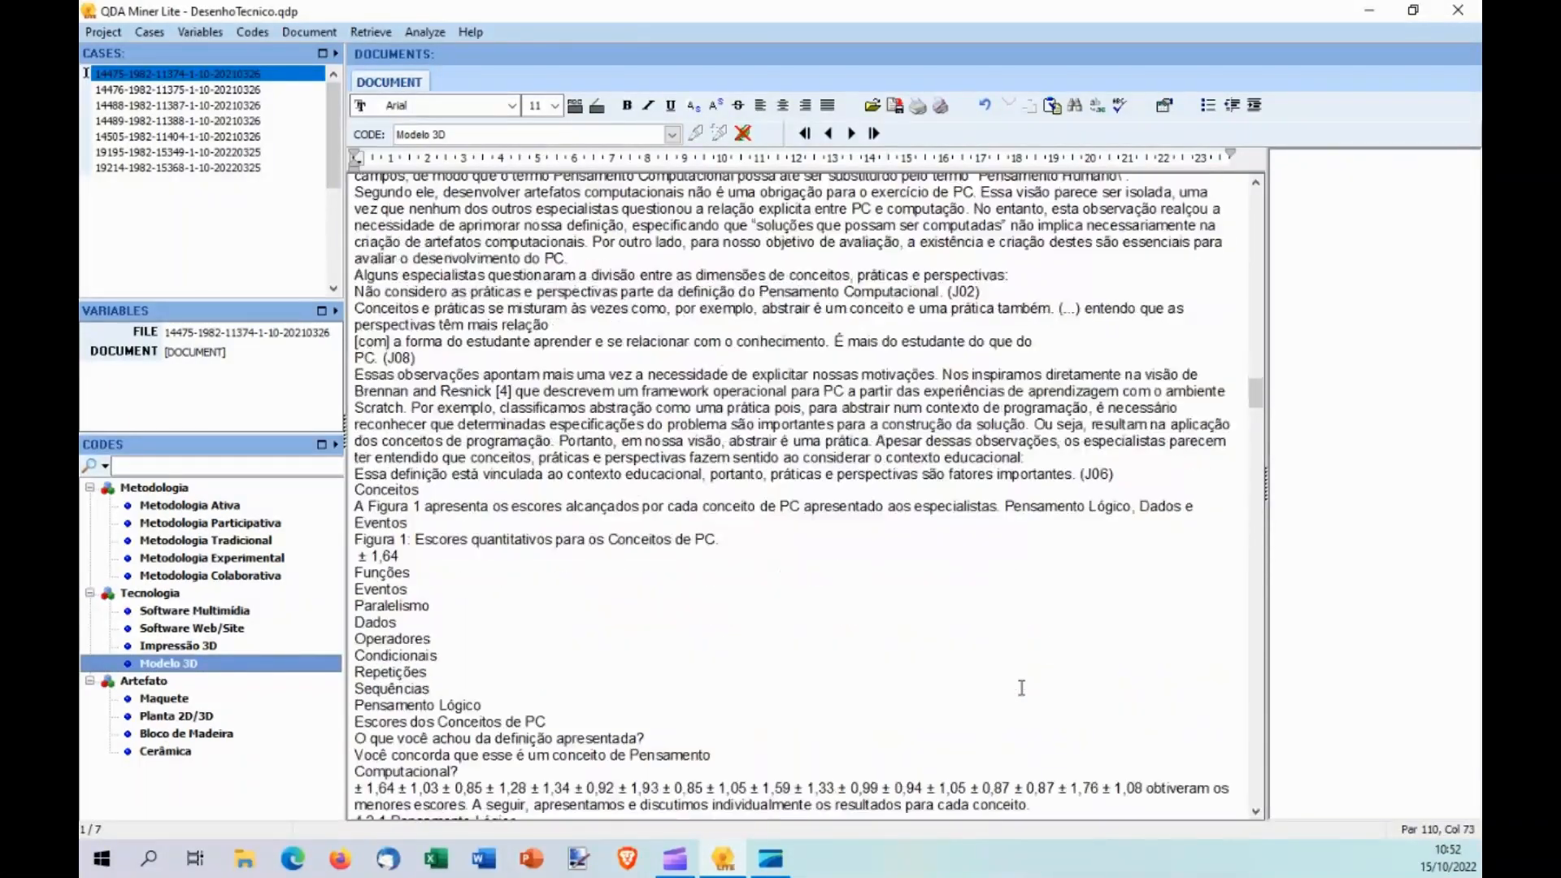
scroll(690, 496, down, 4)
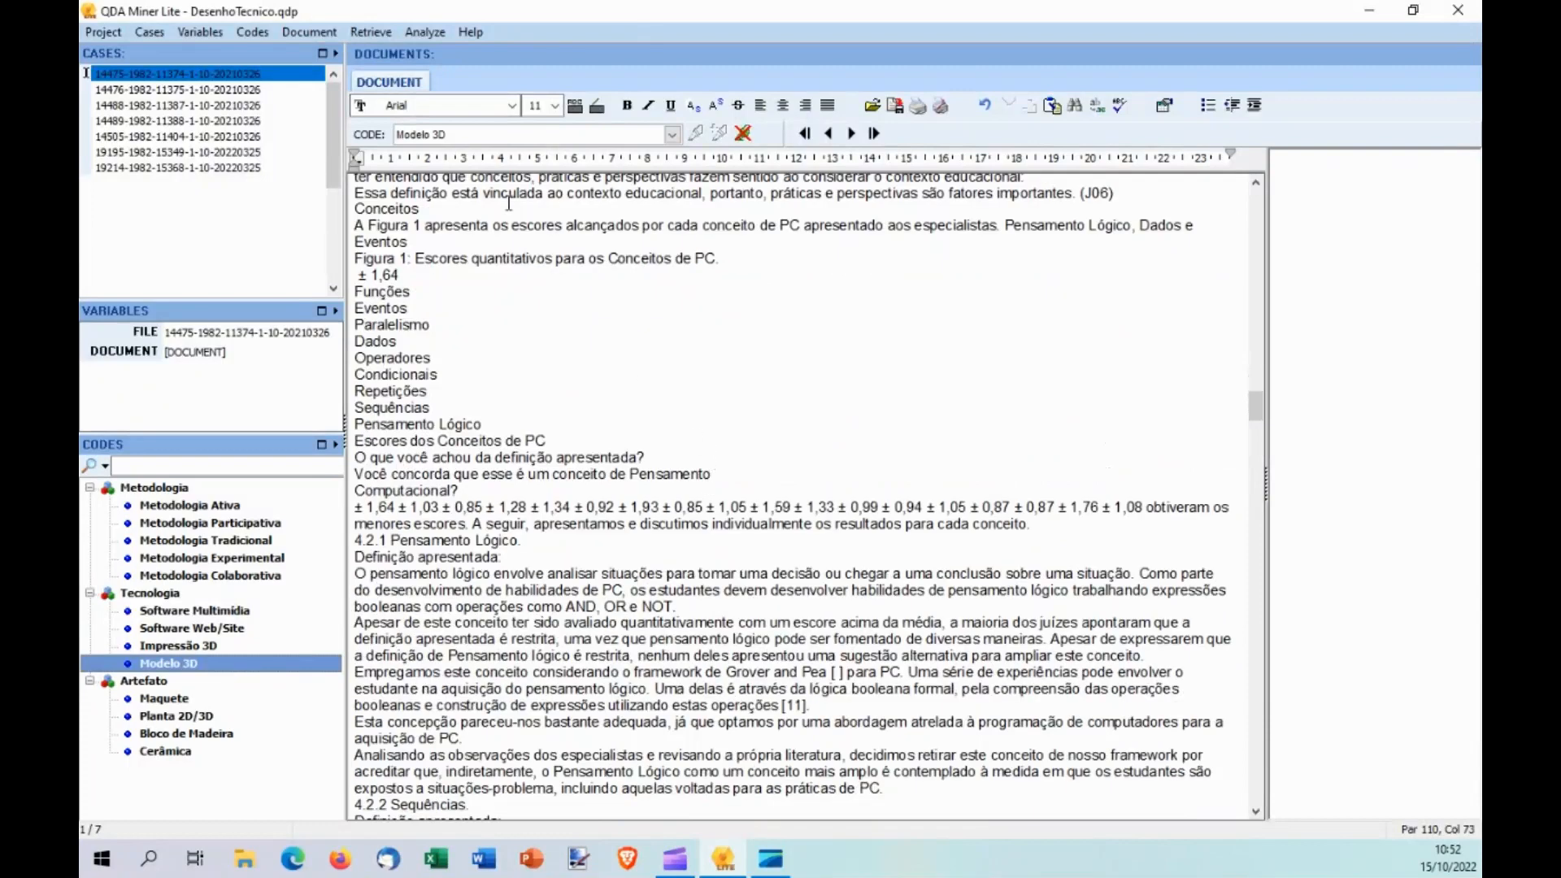
scroll(1196, 530, up, 15)
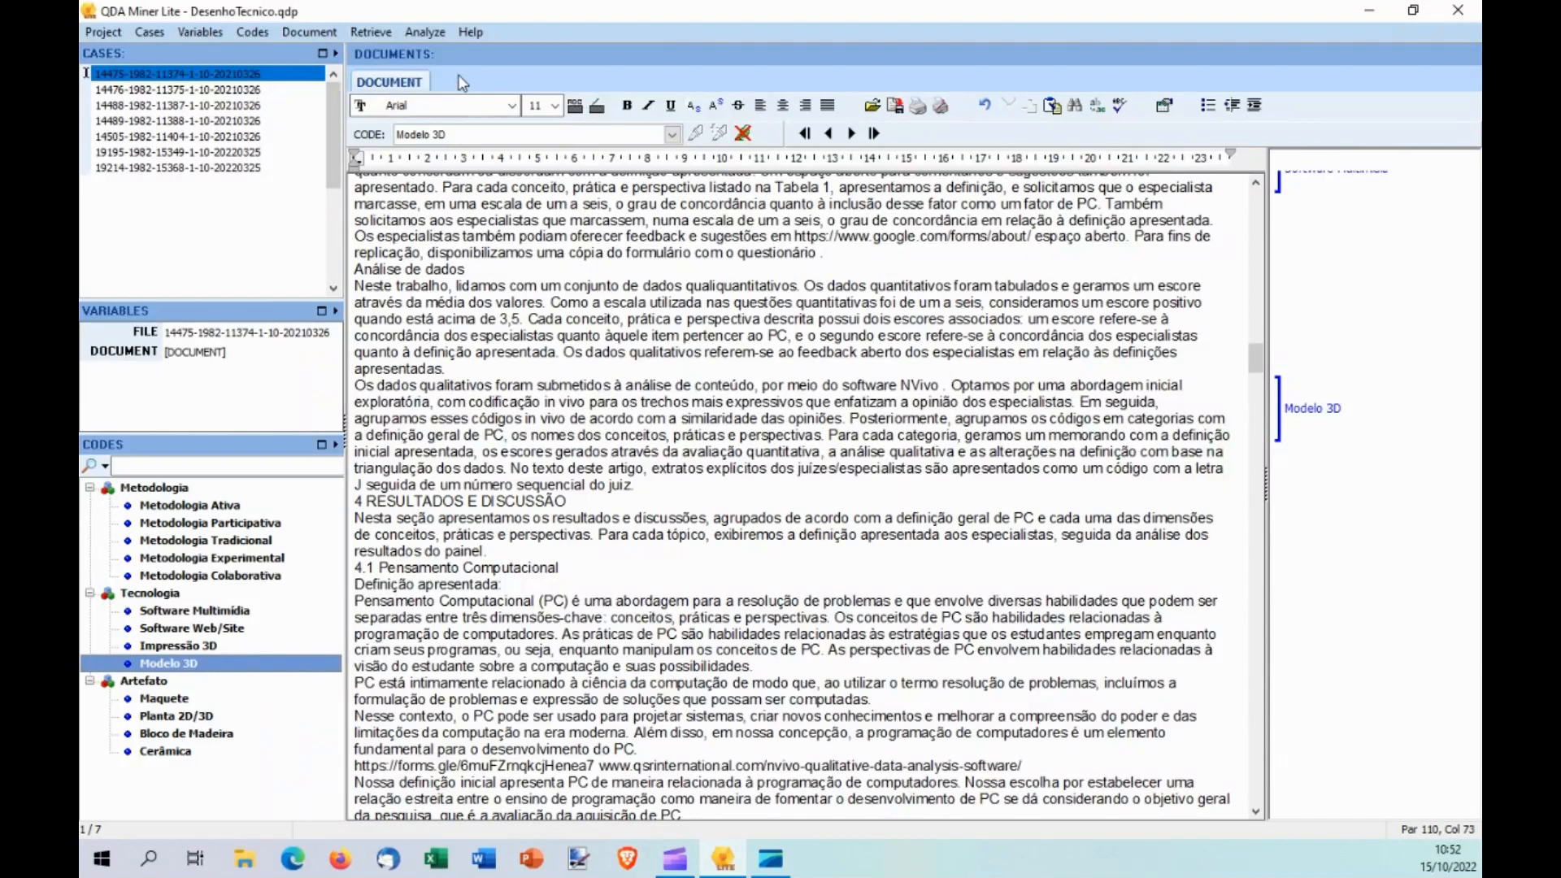
Run a Coding Frequency analysis on the document variable for all codes and try to chart the results.
click(426, 33)
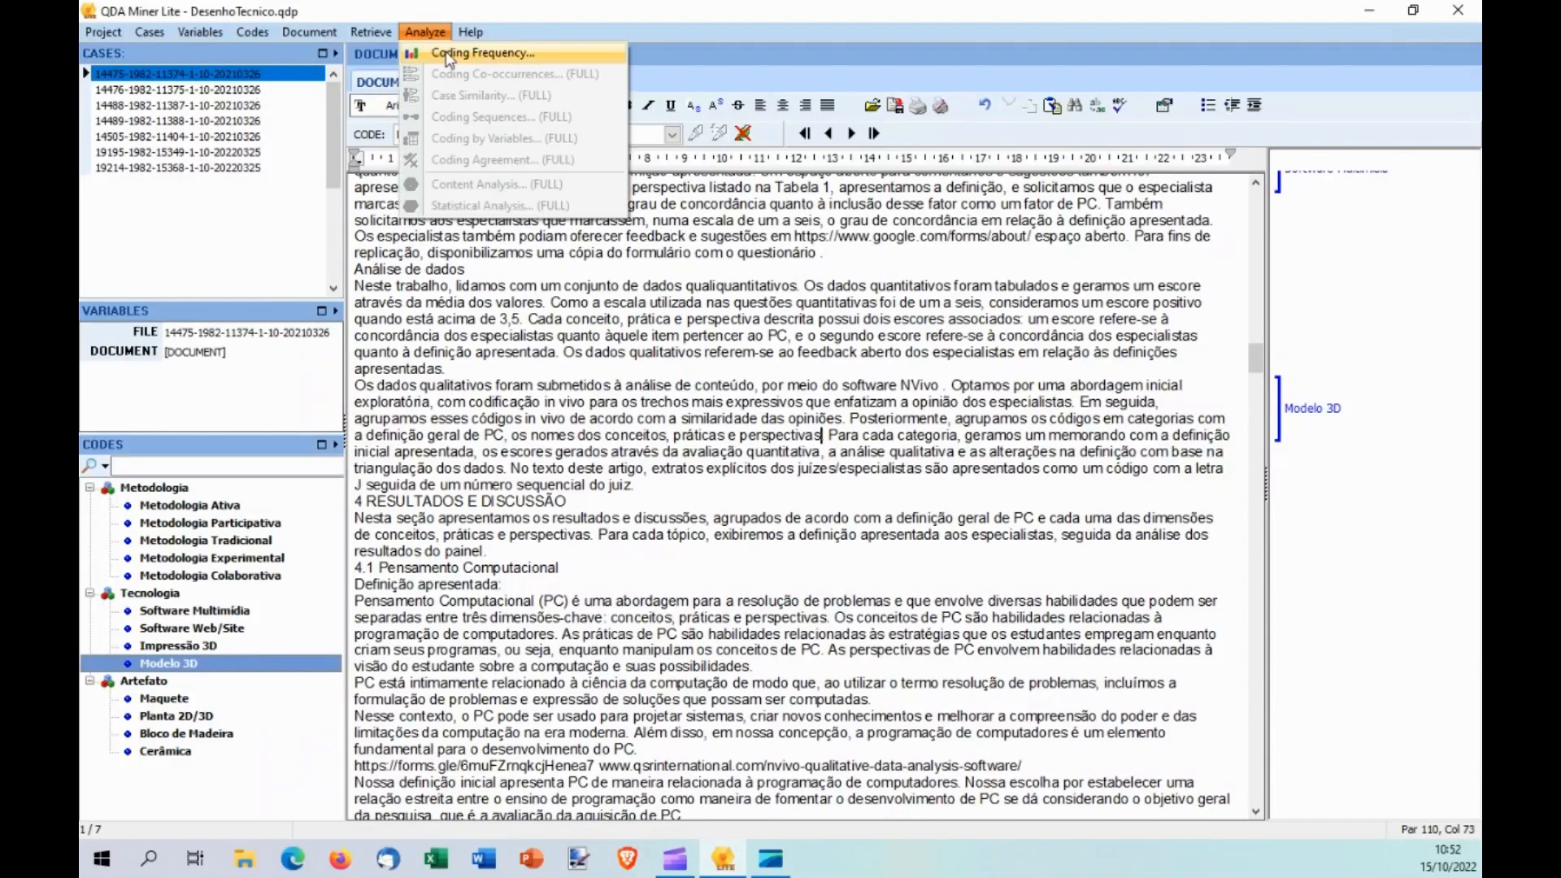
click(446, 53)
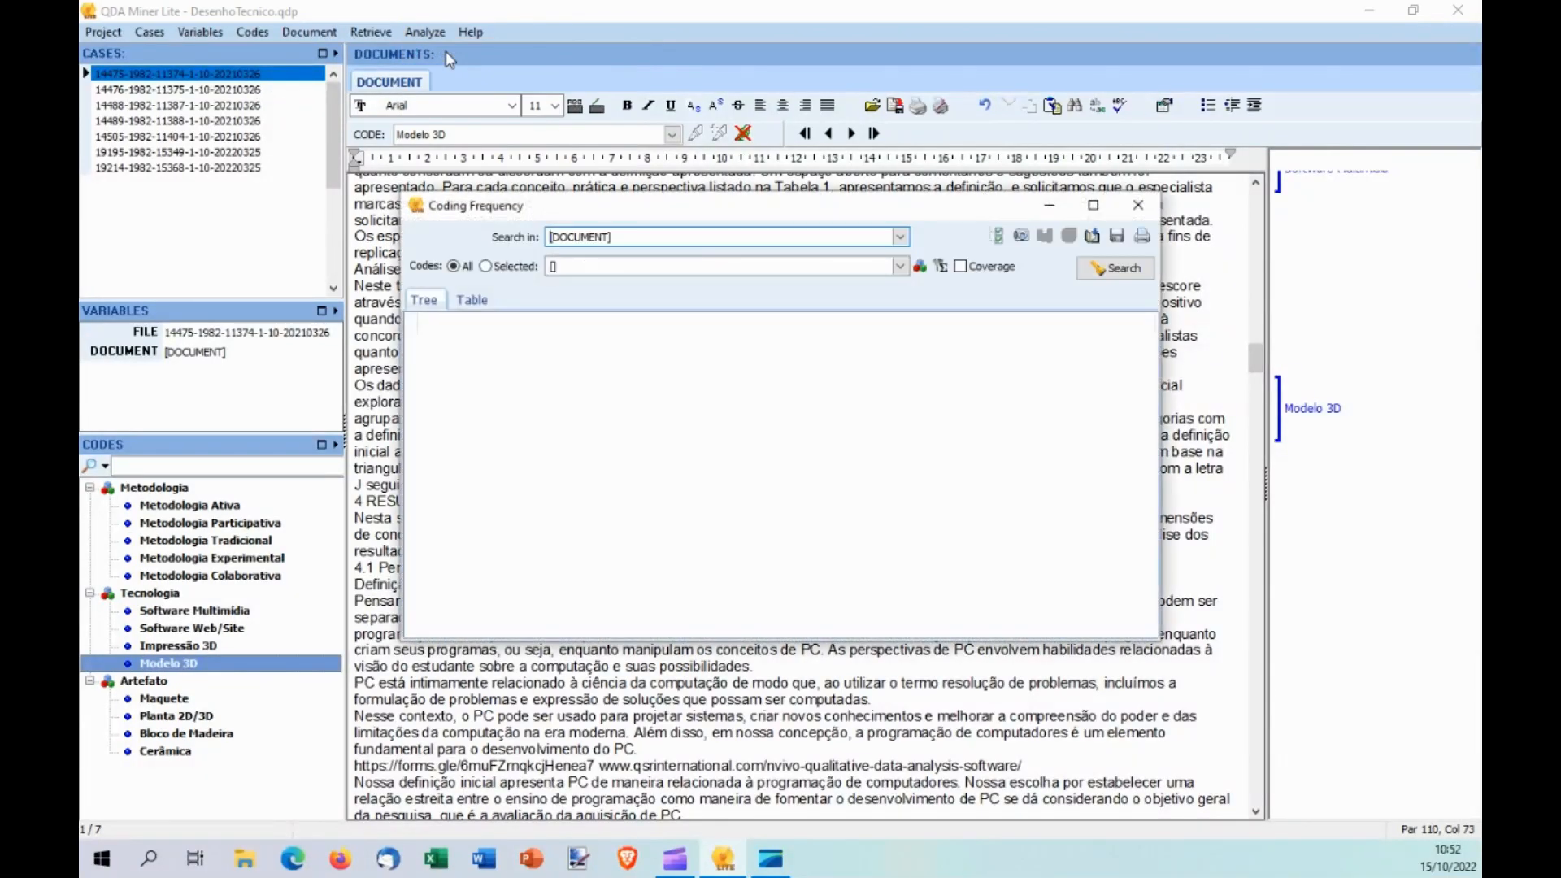
click(1119, 276)
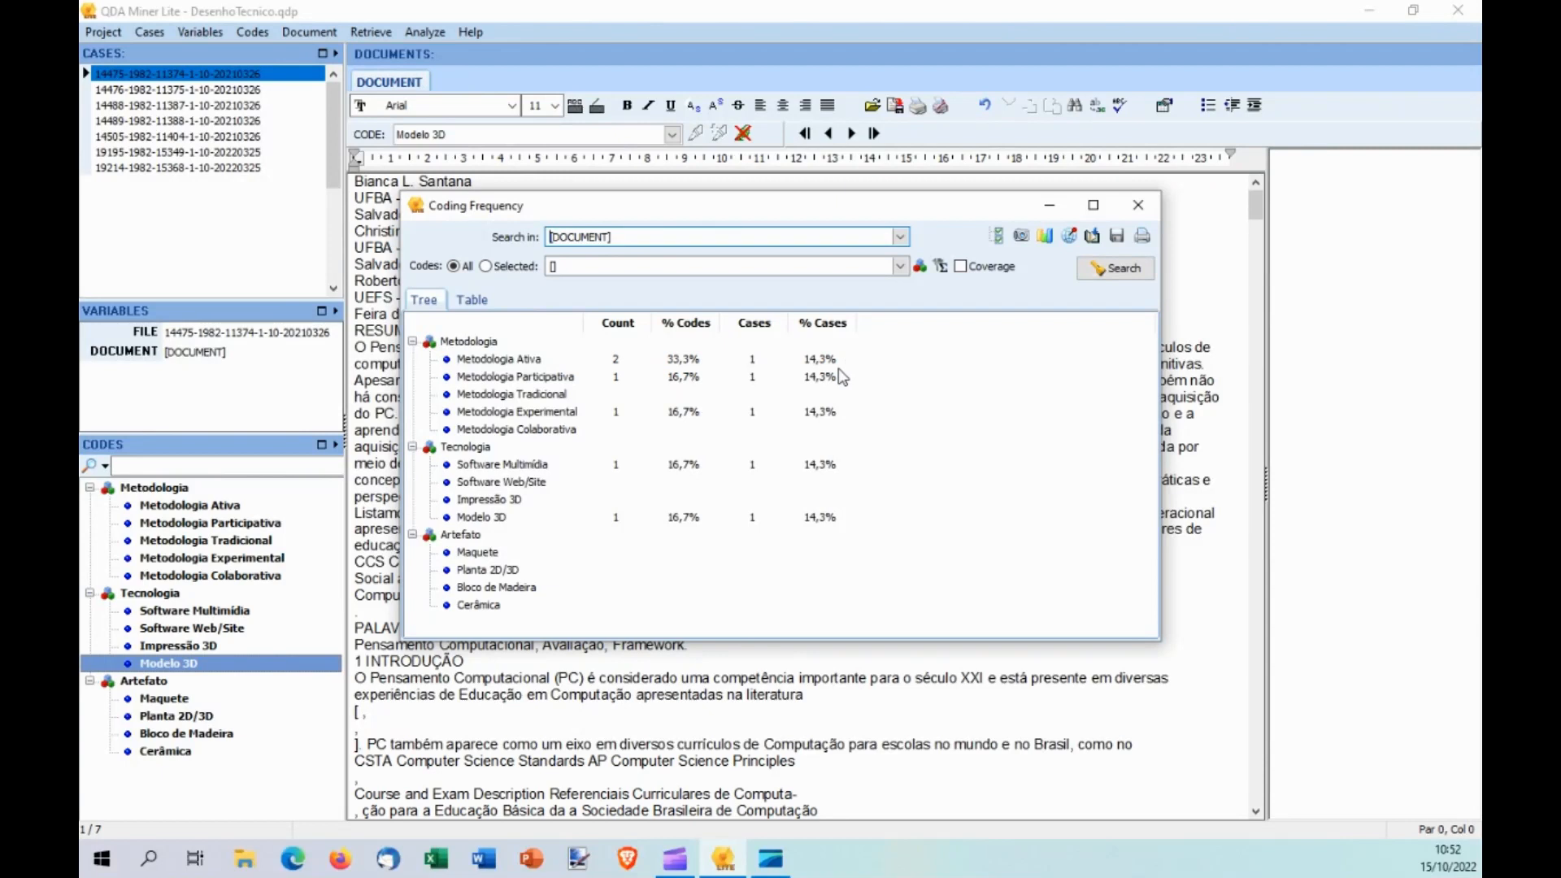
click(1047, 239)
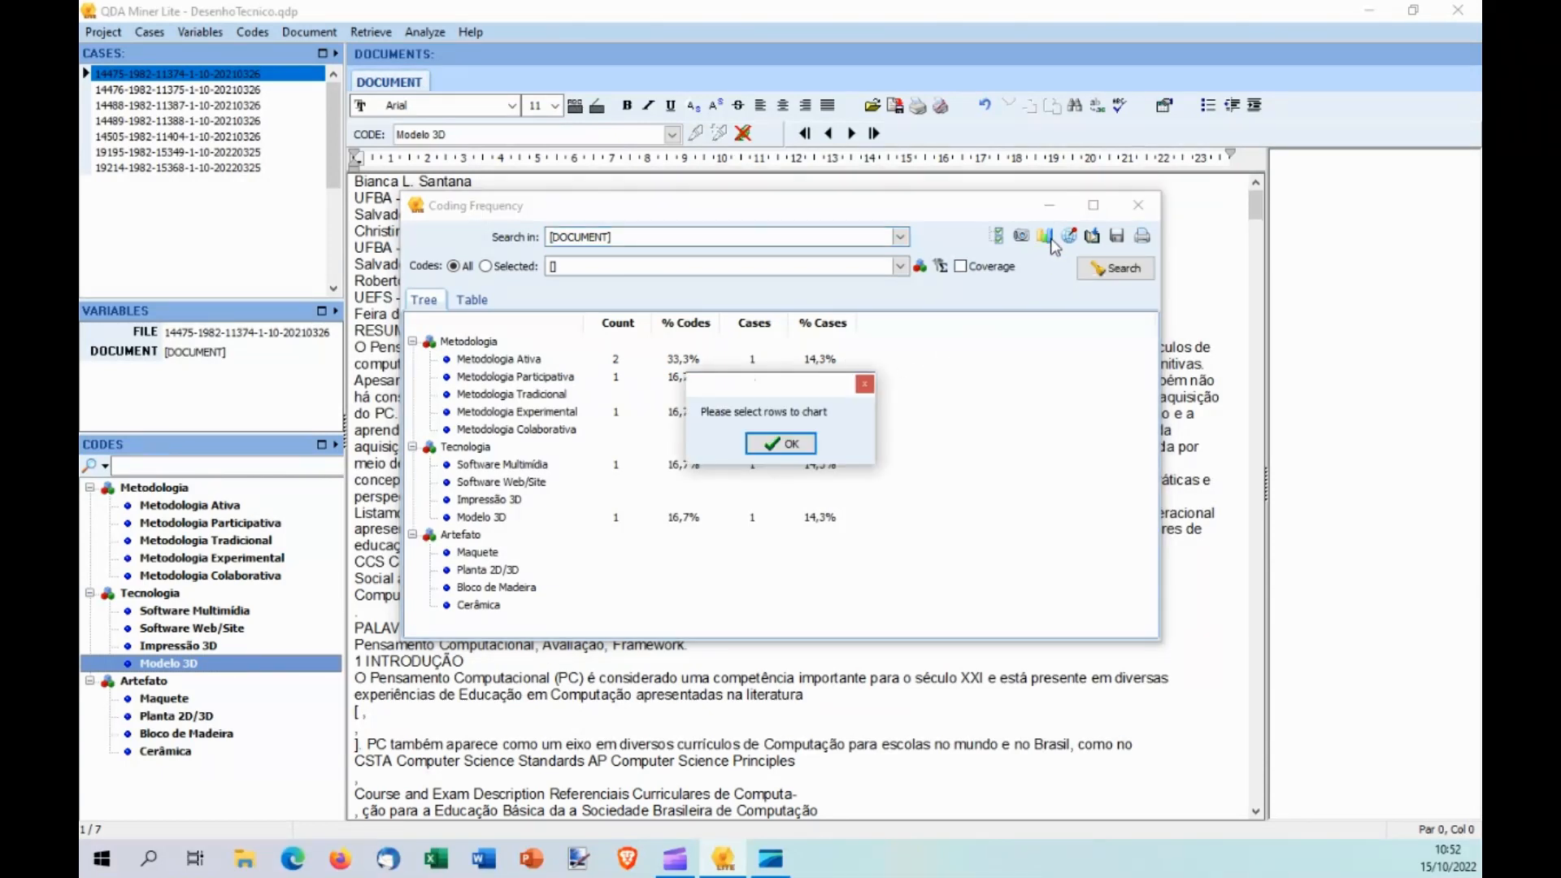
click(786, 445)
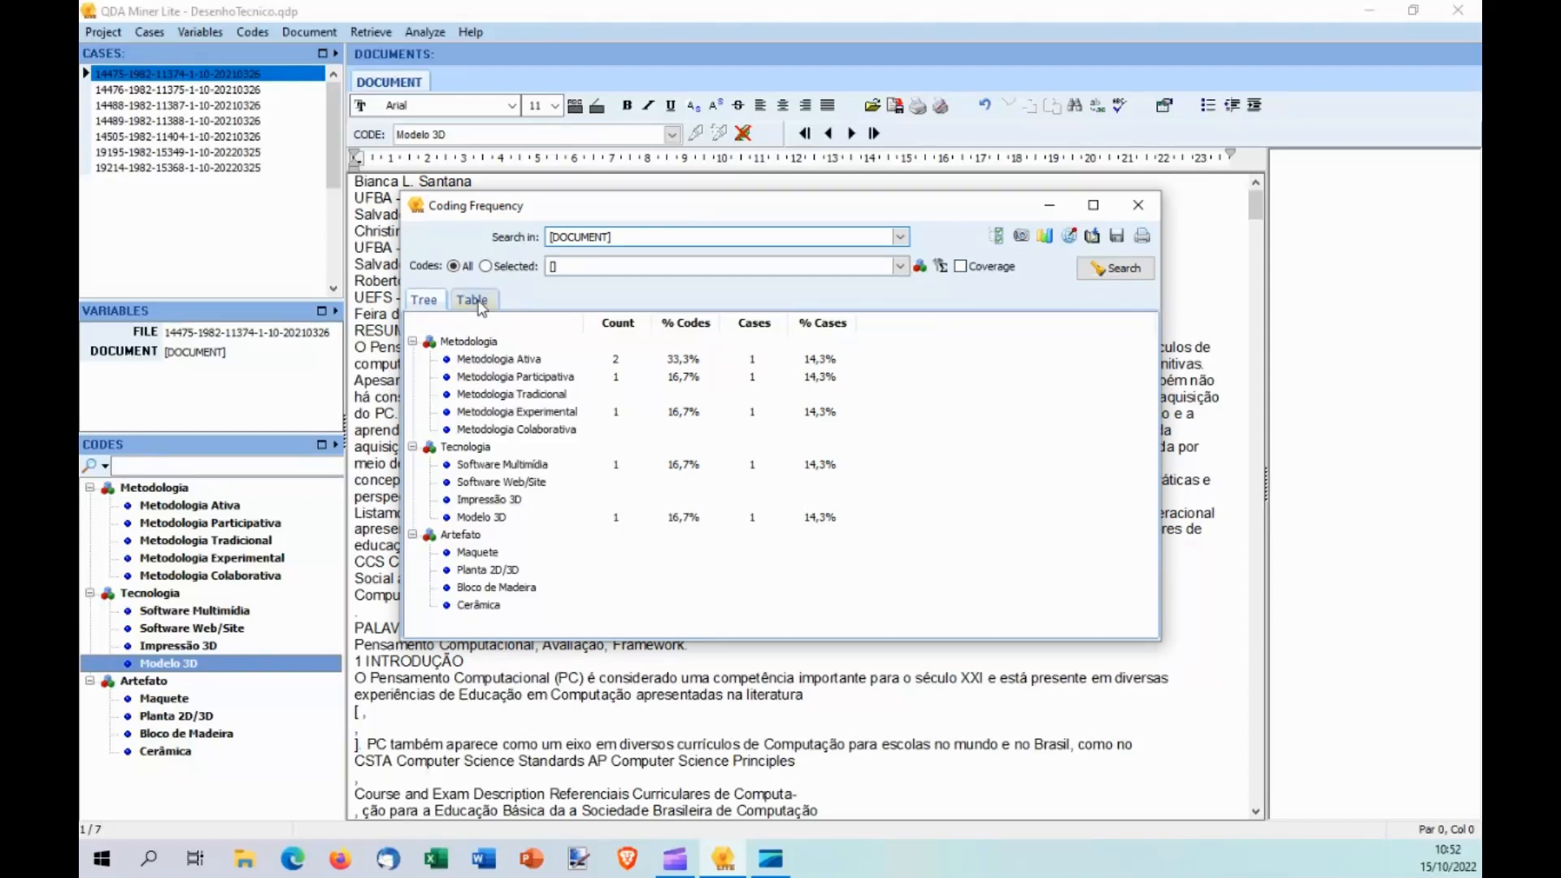
Select all code rows from Metodologia Ativa to Cerâmica in the frequency table and chart their distribution.
click(474, 300)
click(435, 344)
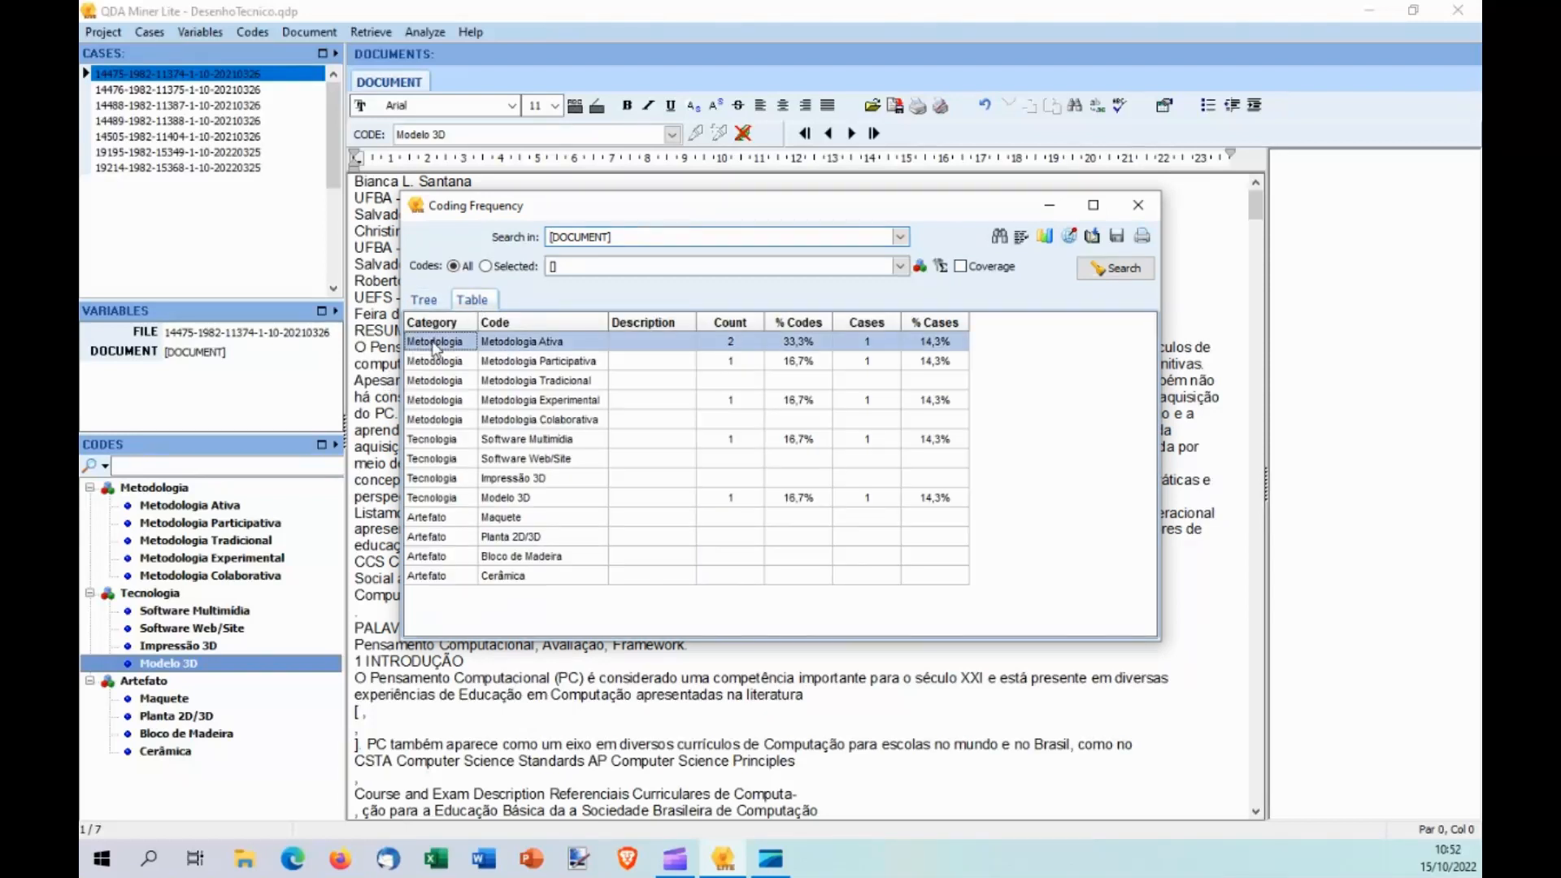
shift+click(444, 578)
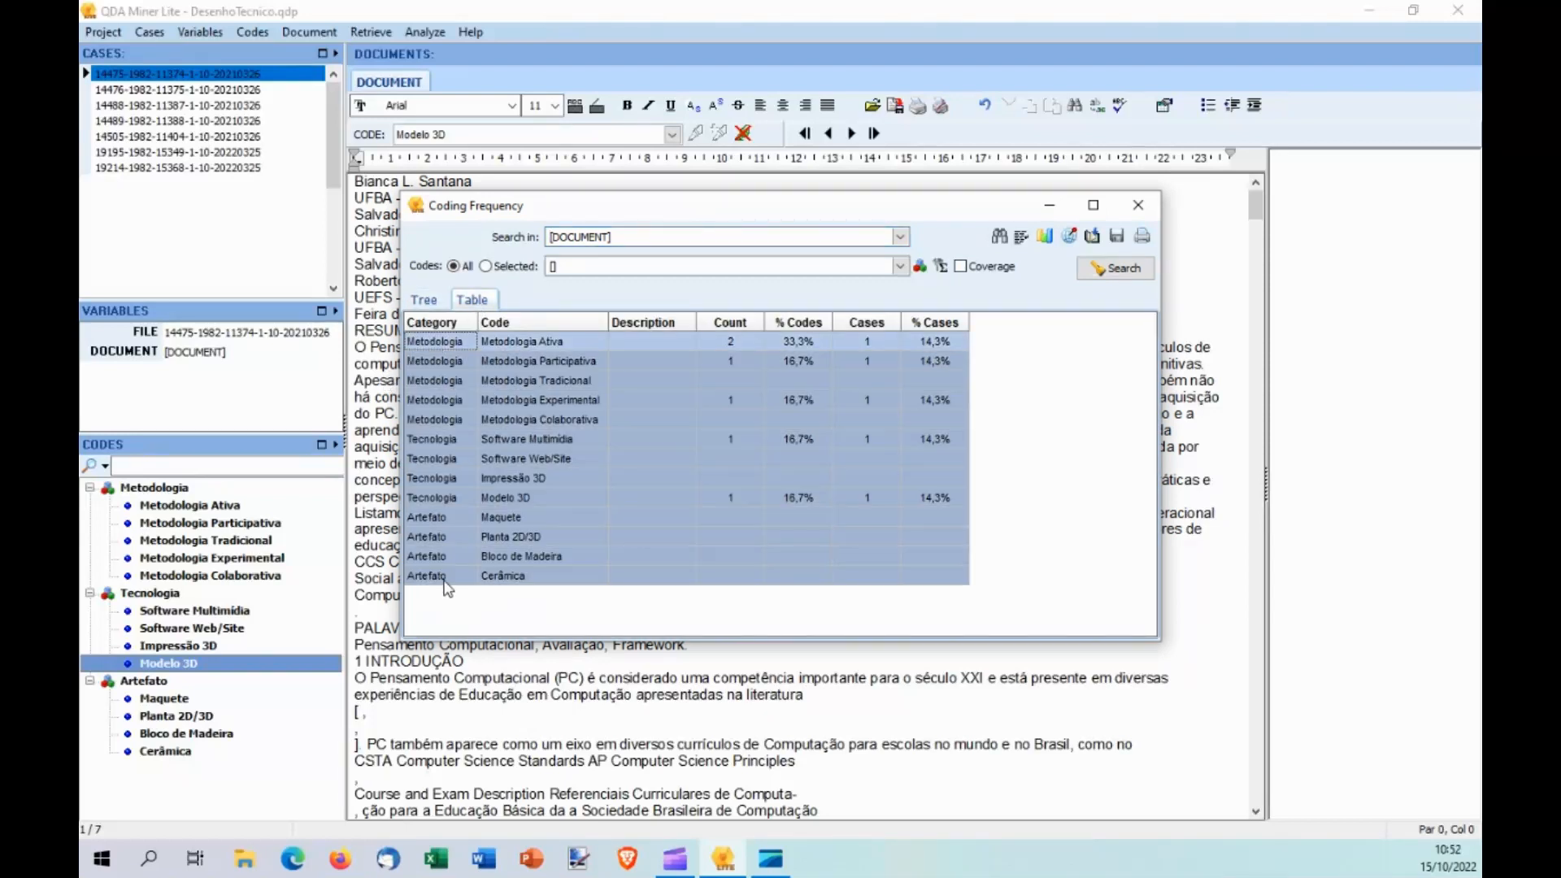
click(1045, 238)
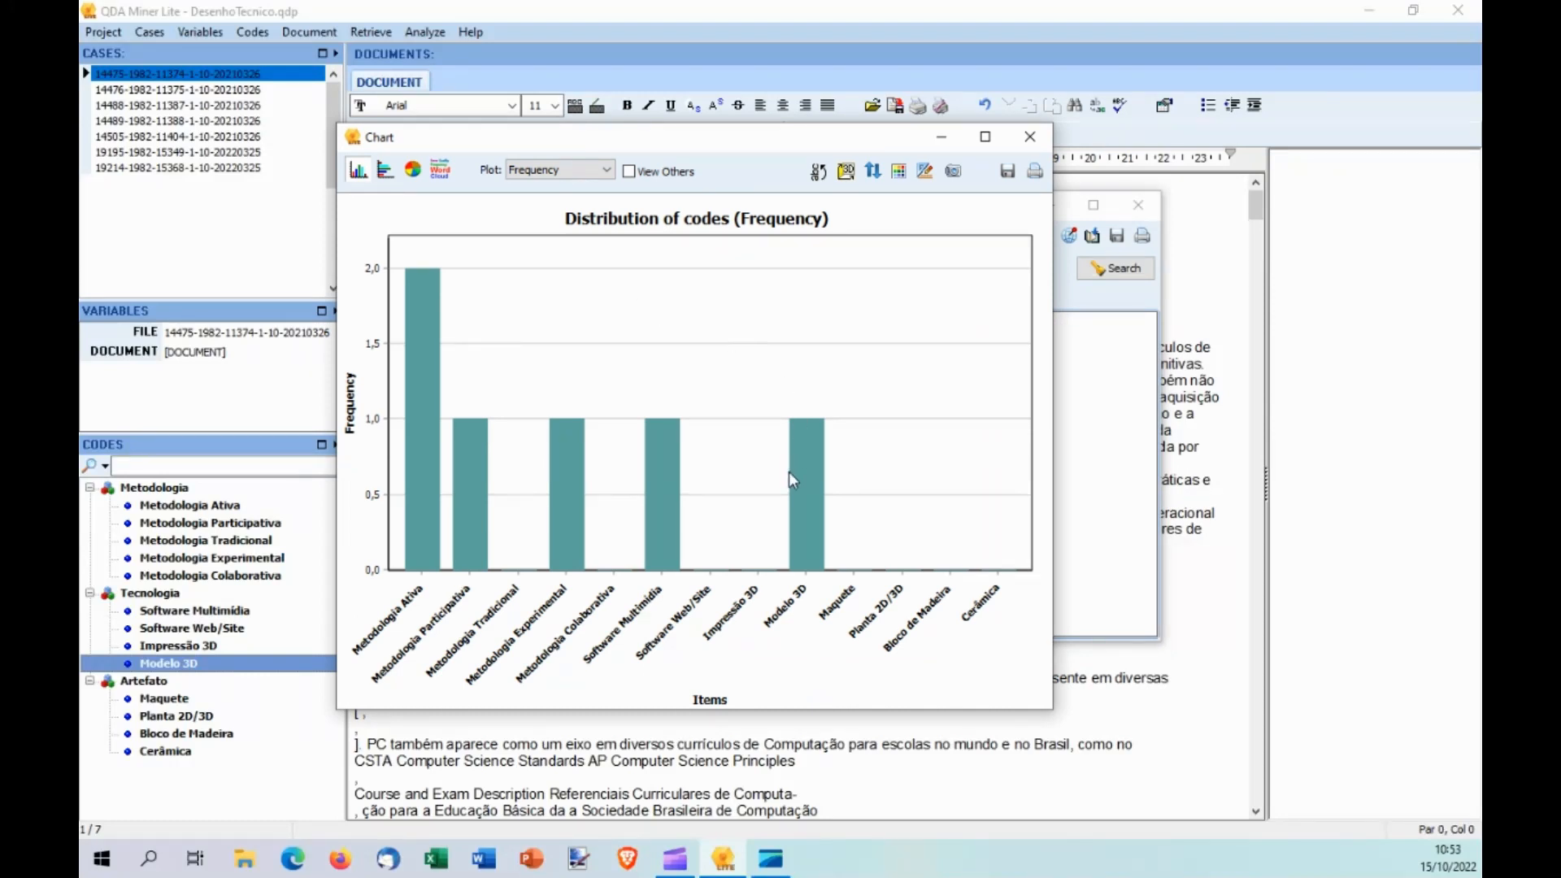
Compare the code distribution as horizontal and vertical bar charts and as a pie chart, plotting the pie by No of Cases.
click(379, 174)
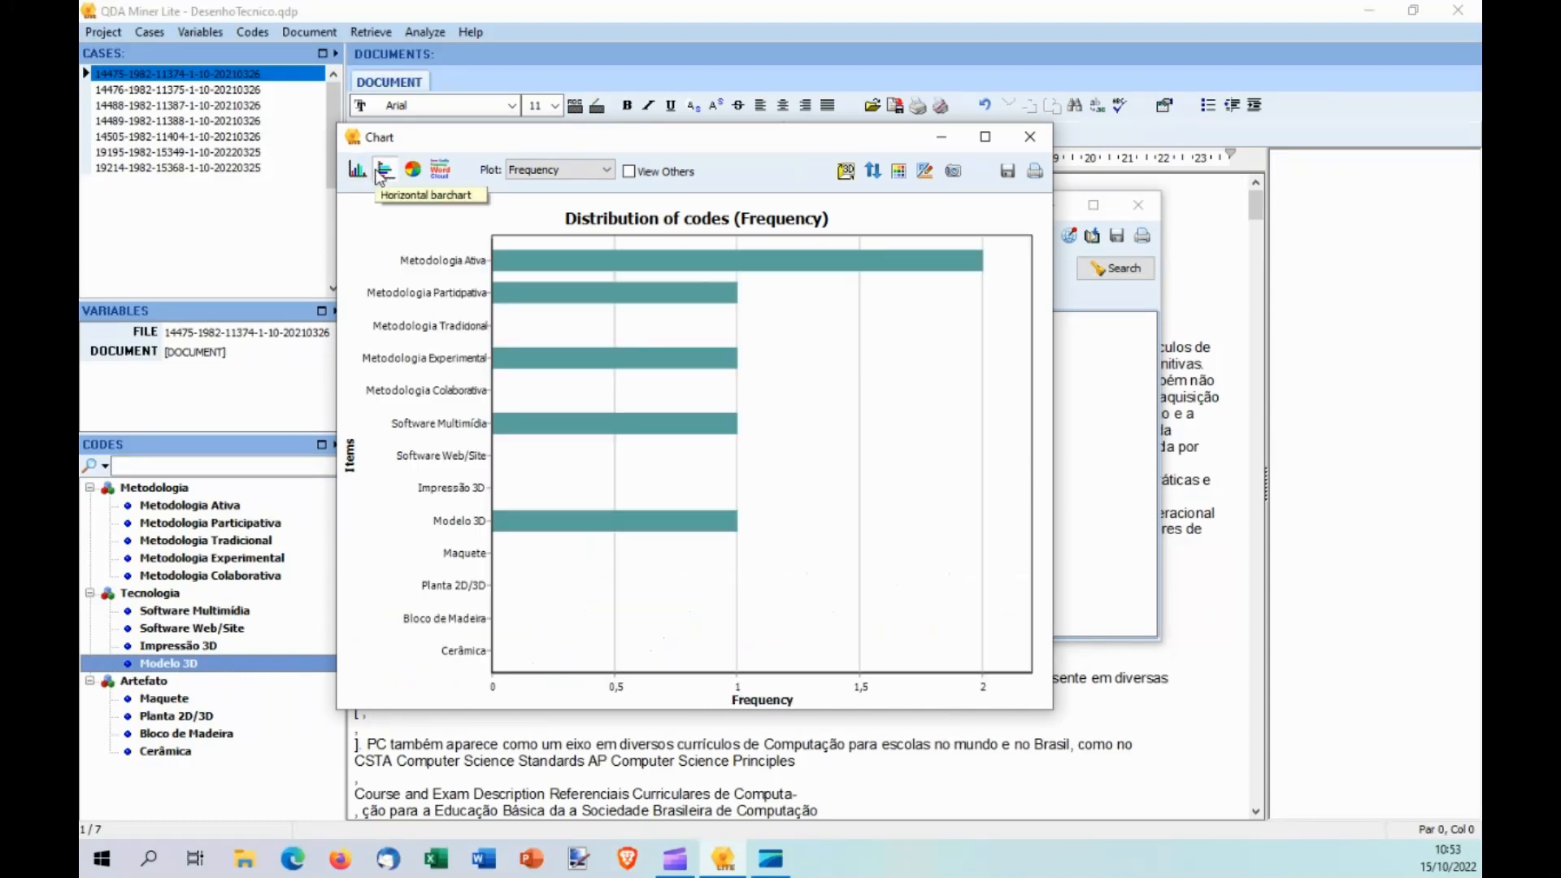
click(358, 174)
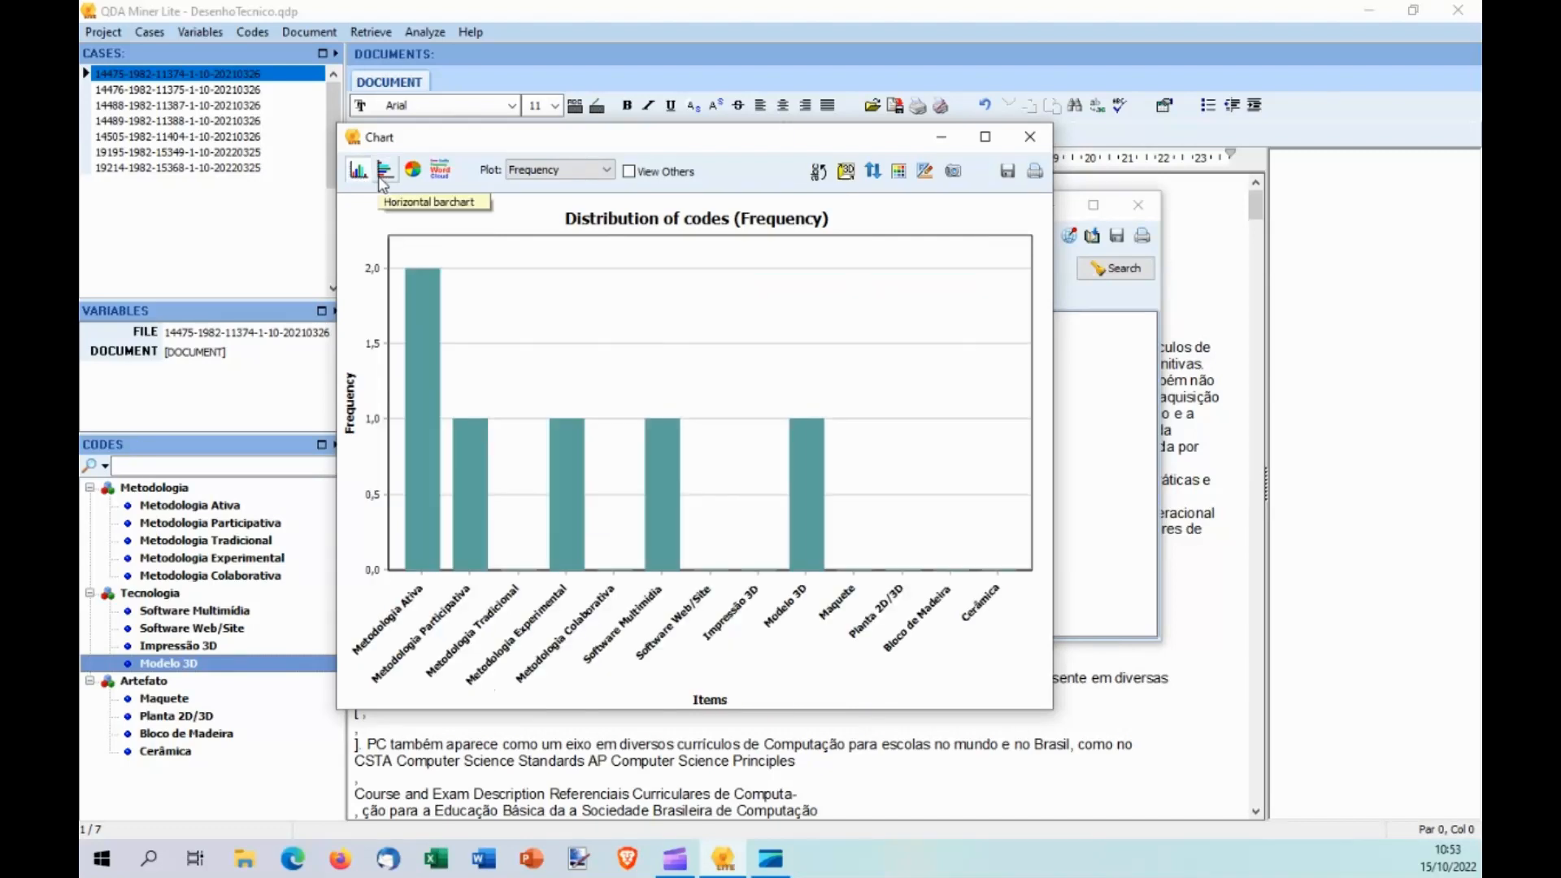
click(381, 177)
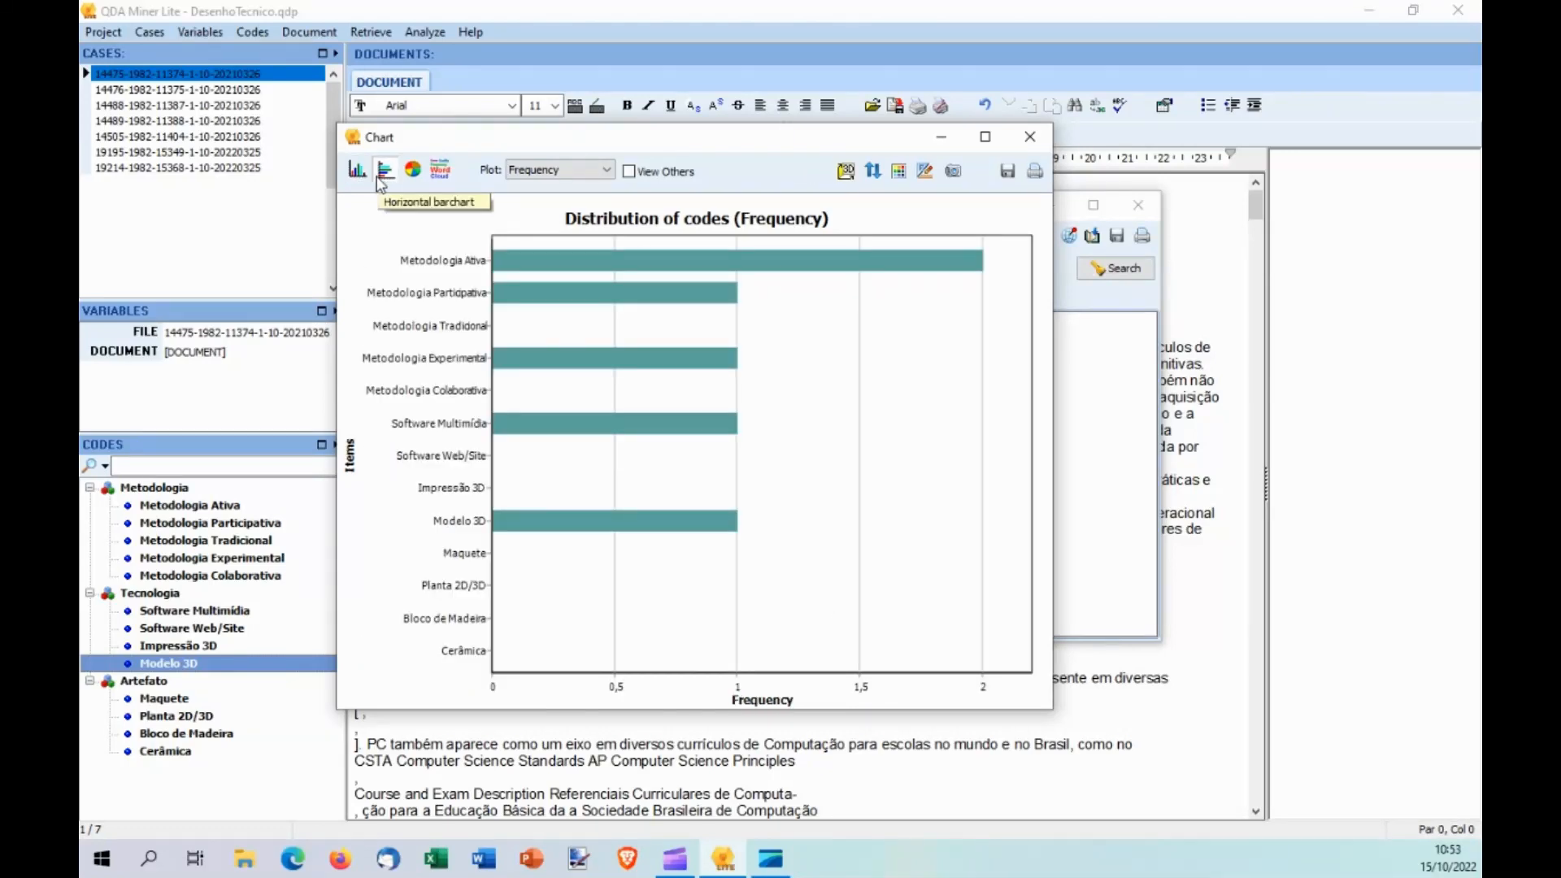
click(420, 177)
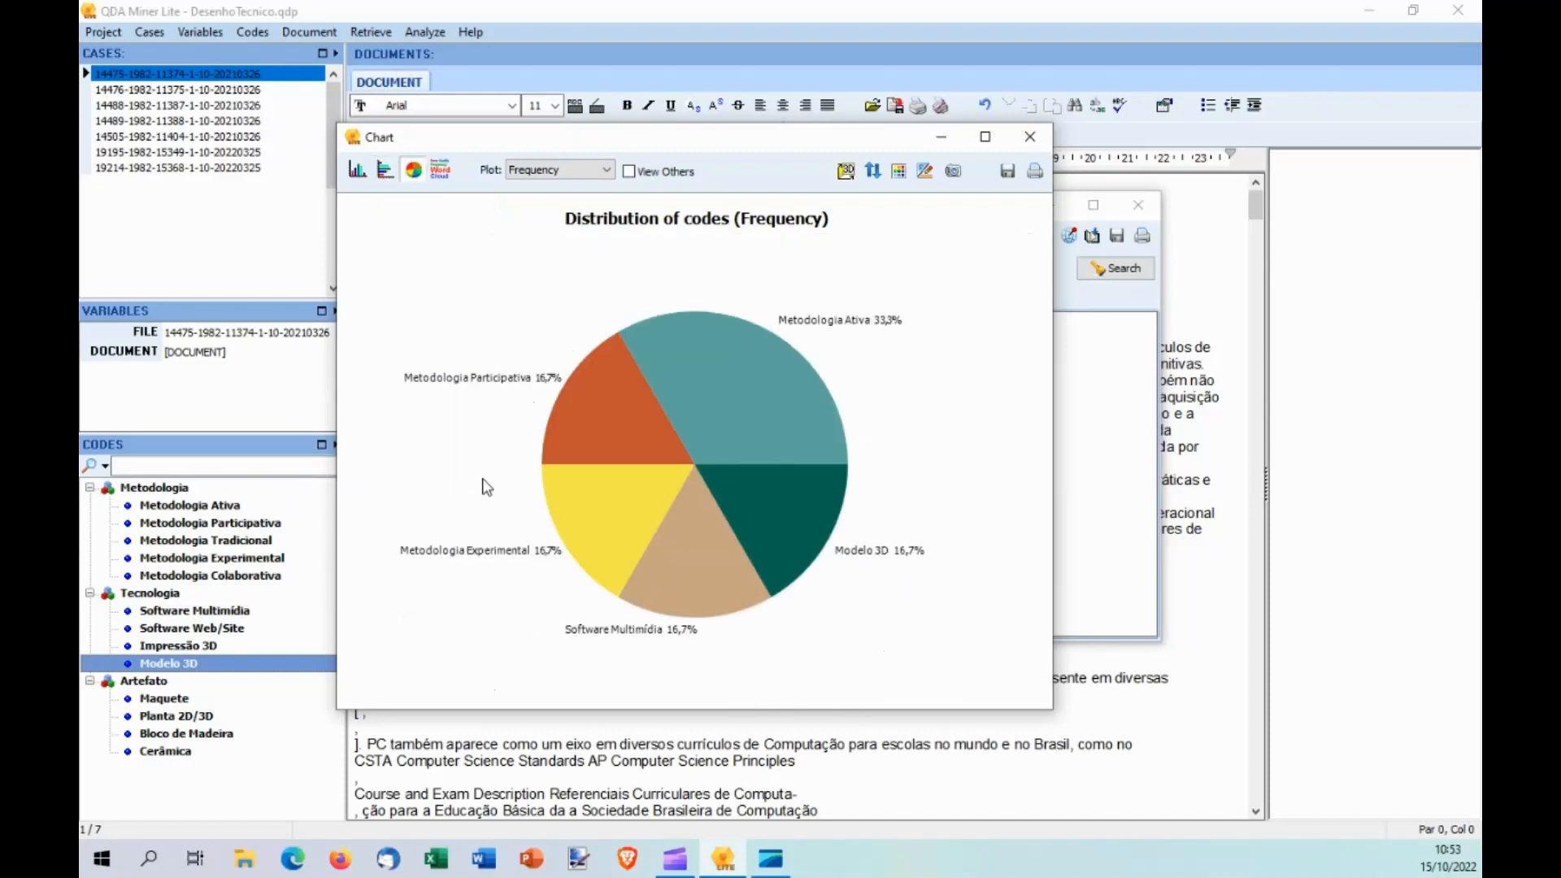
click(607, 171)
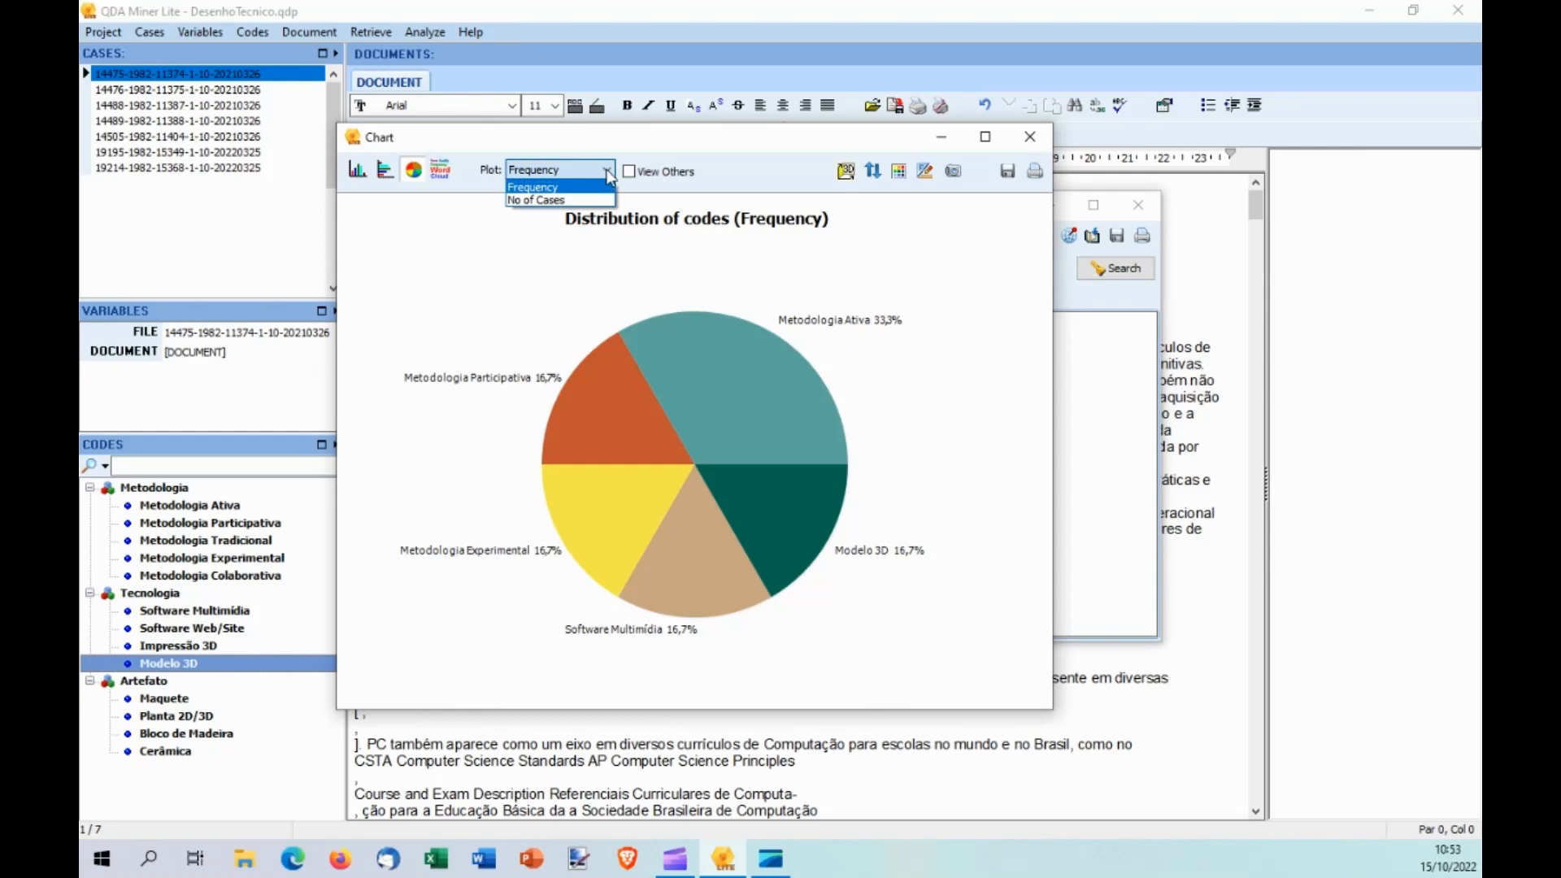
click(576, 200)
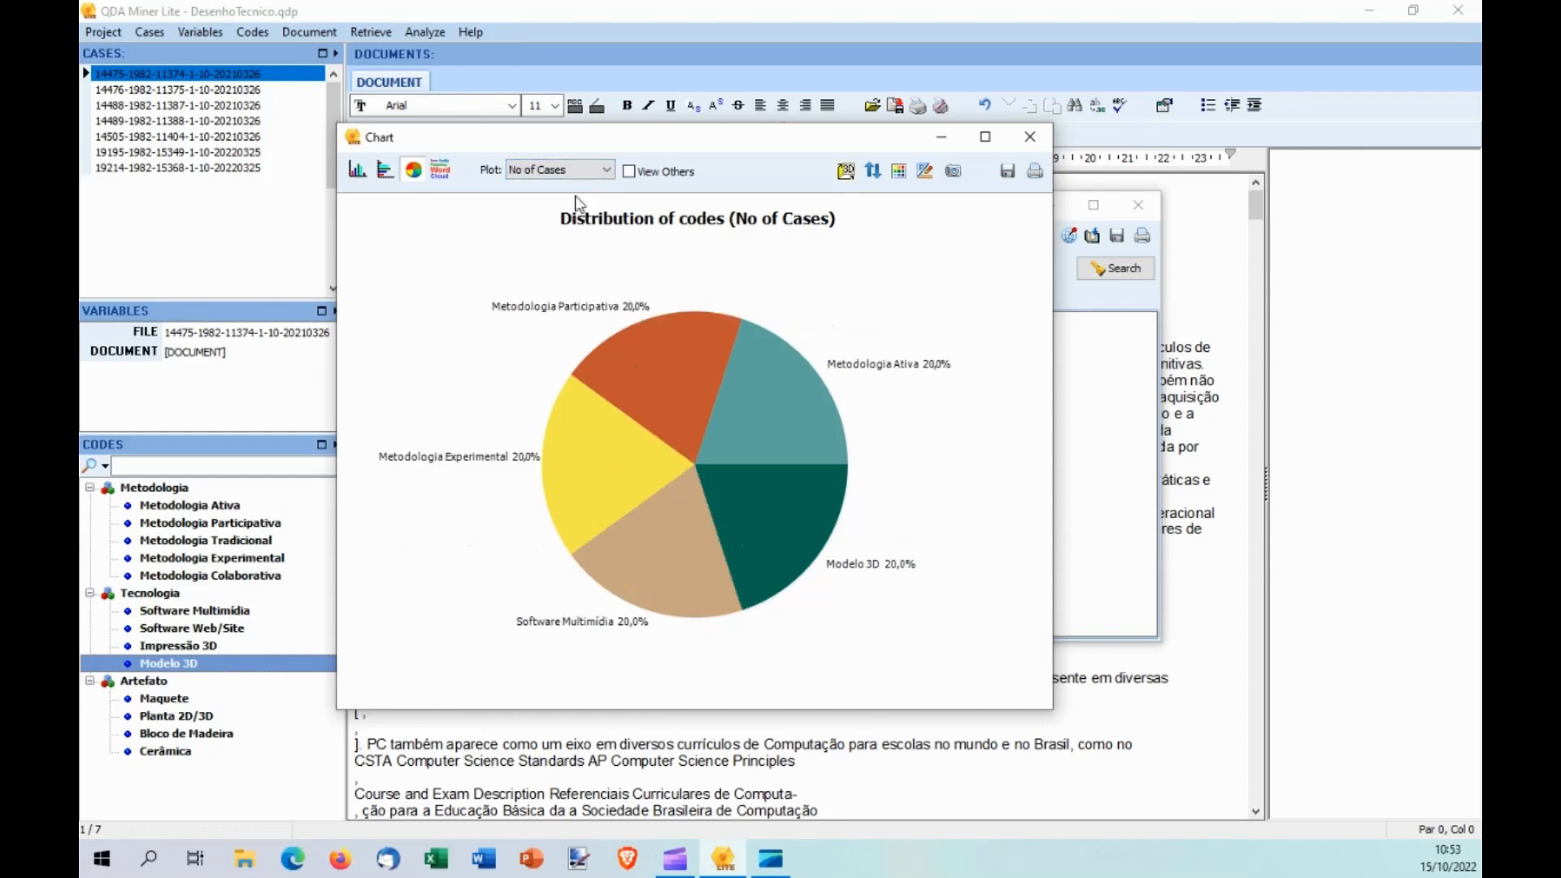
Show the codes as a word cloud with slightly smaller words, compare the available plot measures and set the plot to Frequency.
click(440, 169)
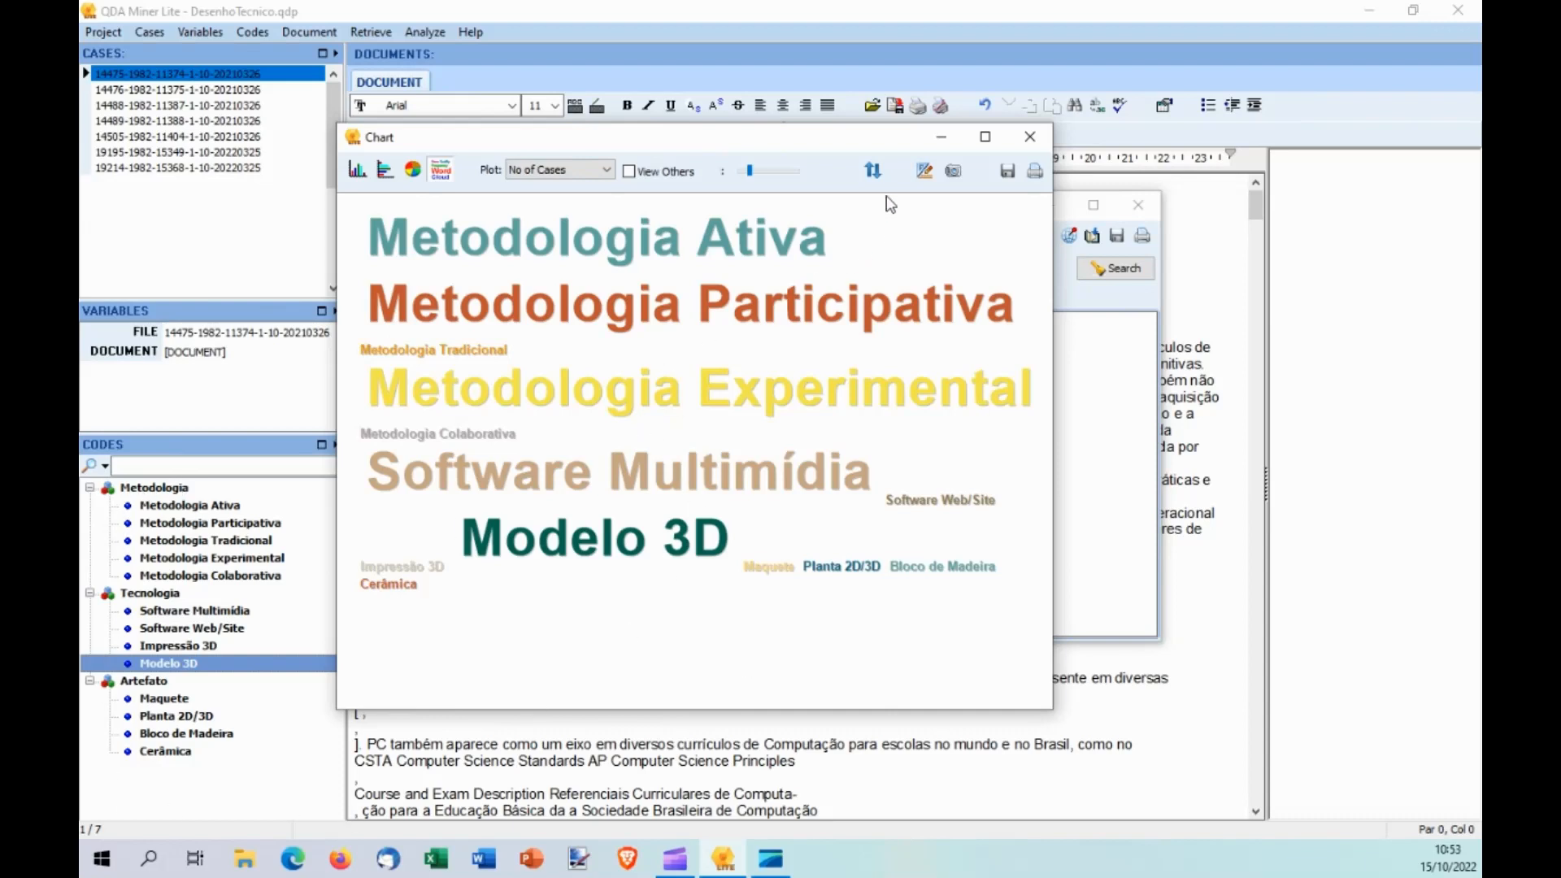
click(750, 172)
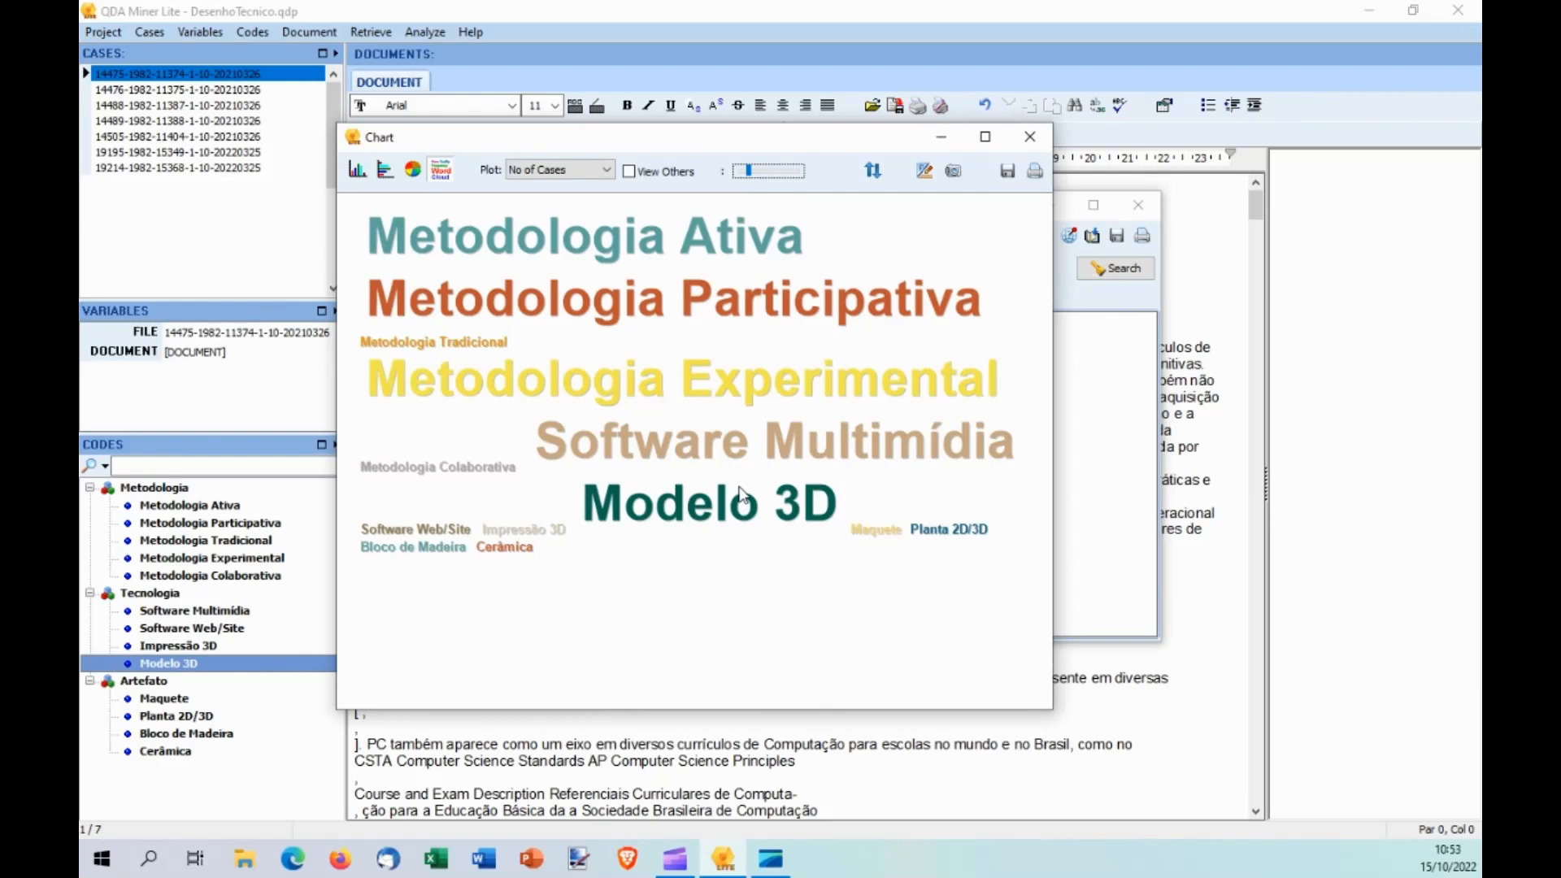
click(597, 172)
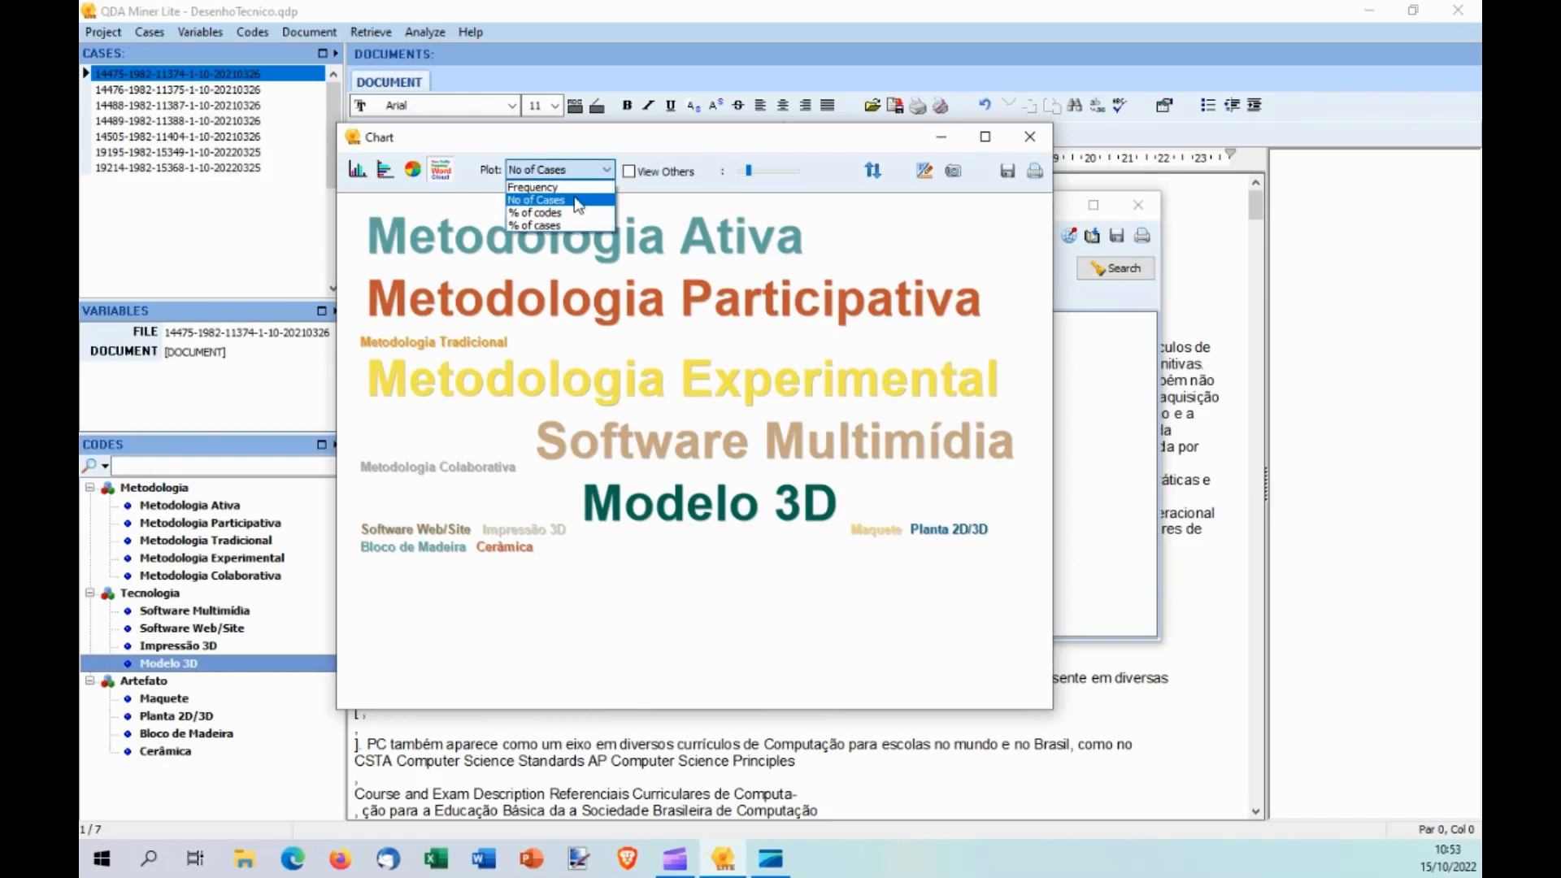
click(594, 193)
click(589, 174)
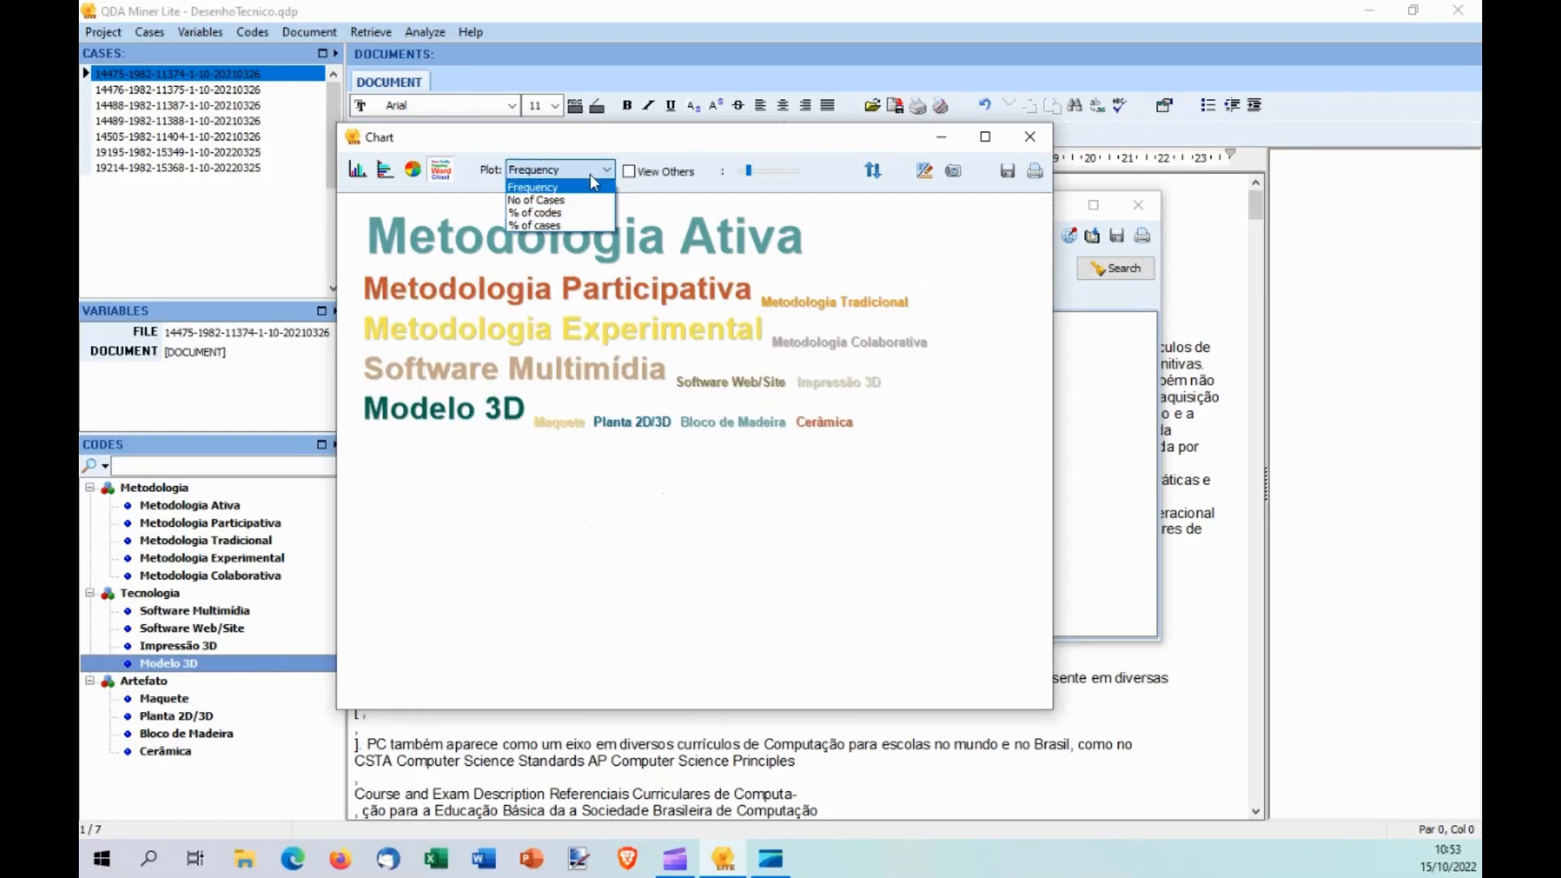
click(588, 192)
click(588, 172)
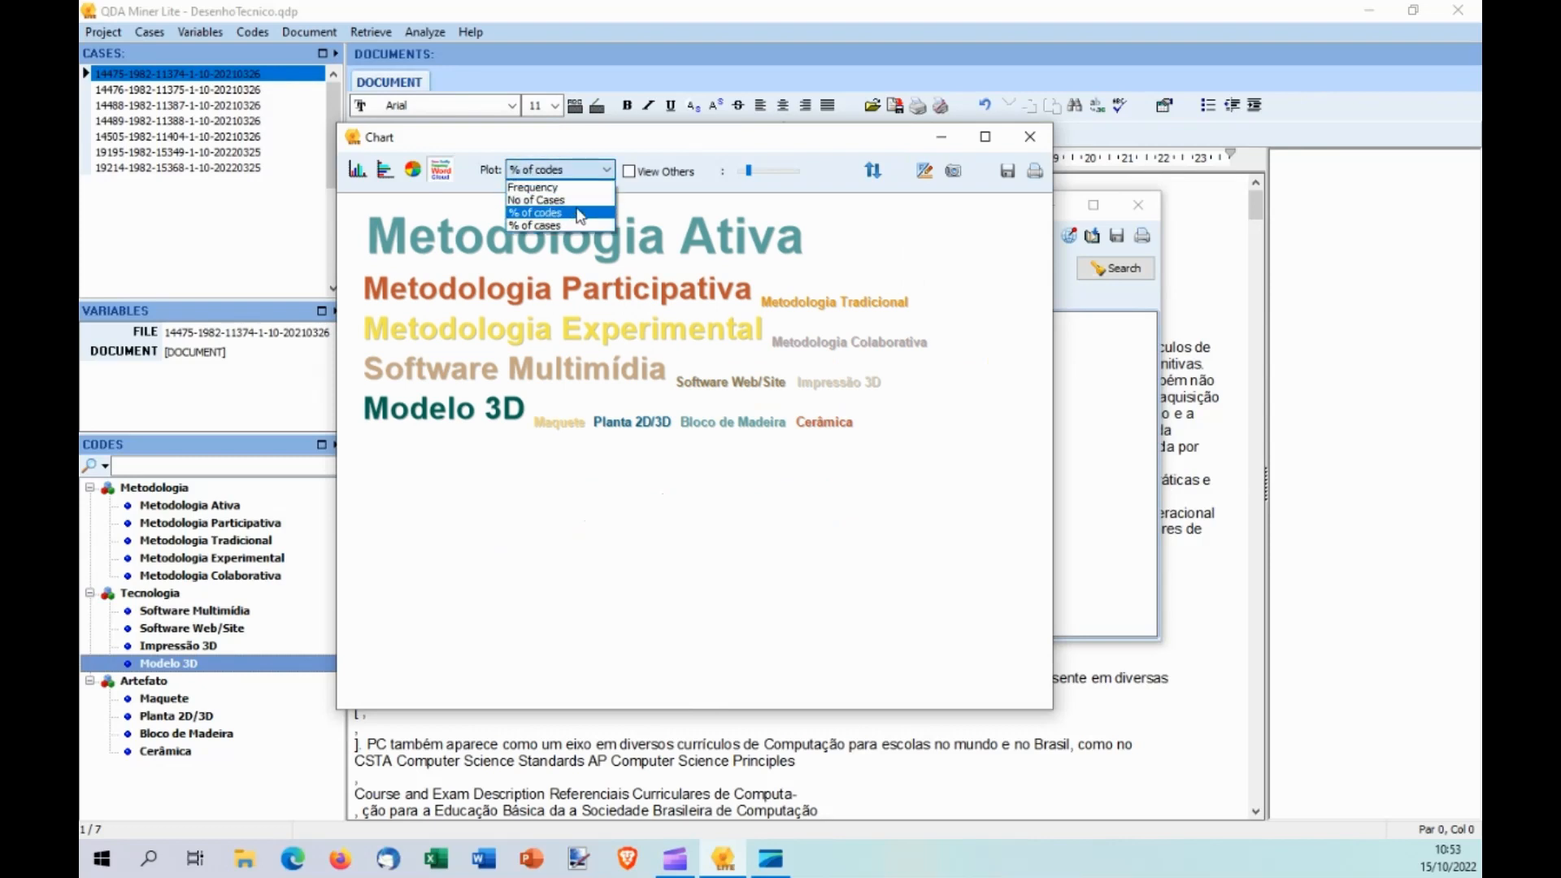
click(561, 232)
click(606, 174)
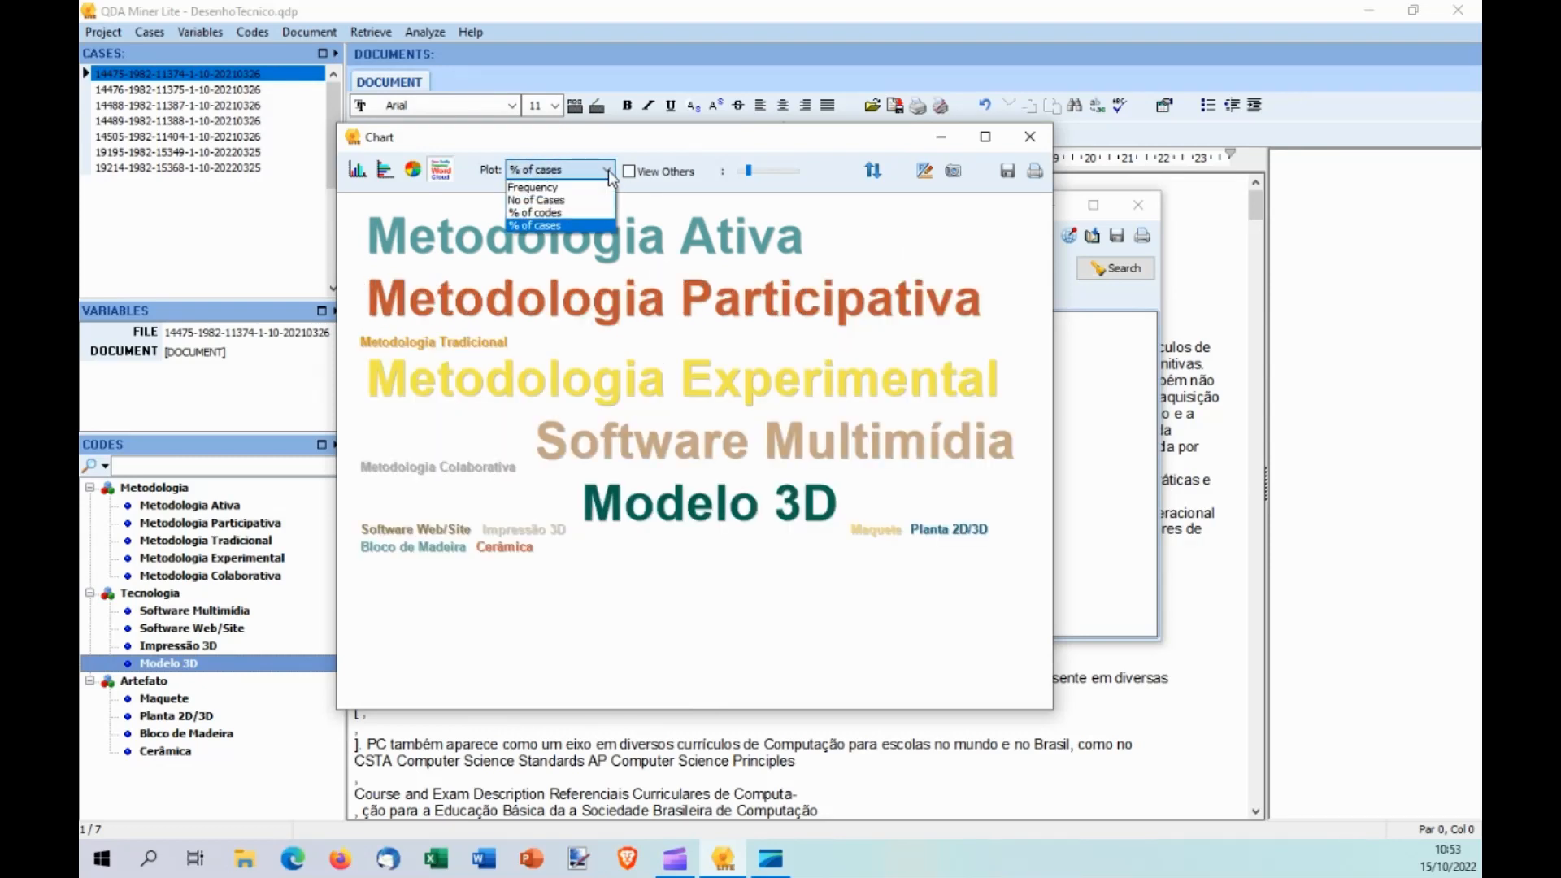
click(597, 183)
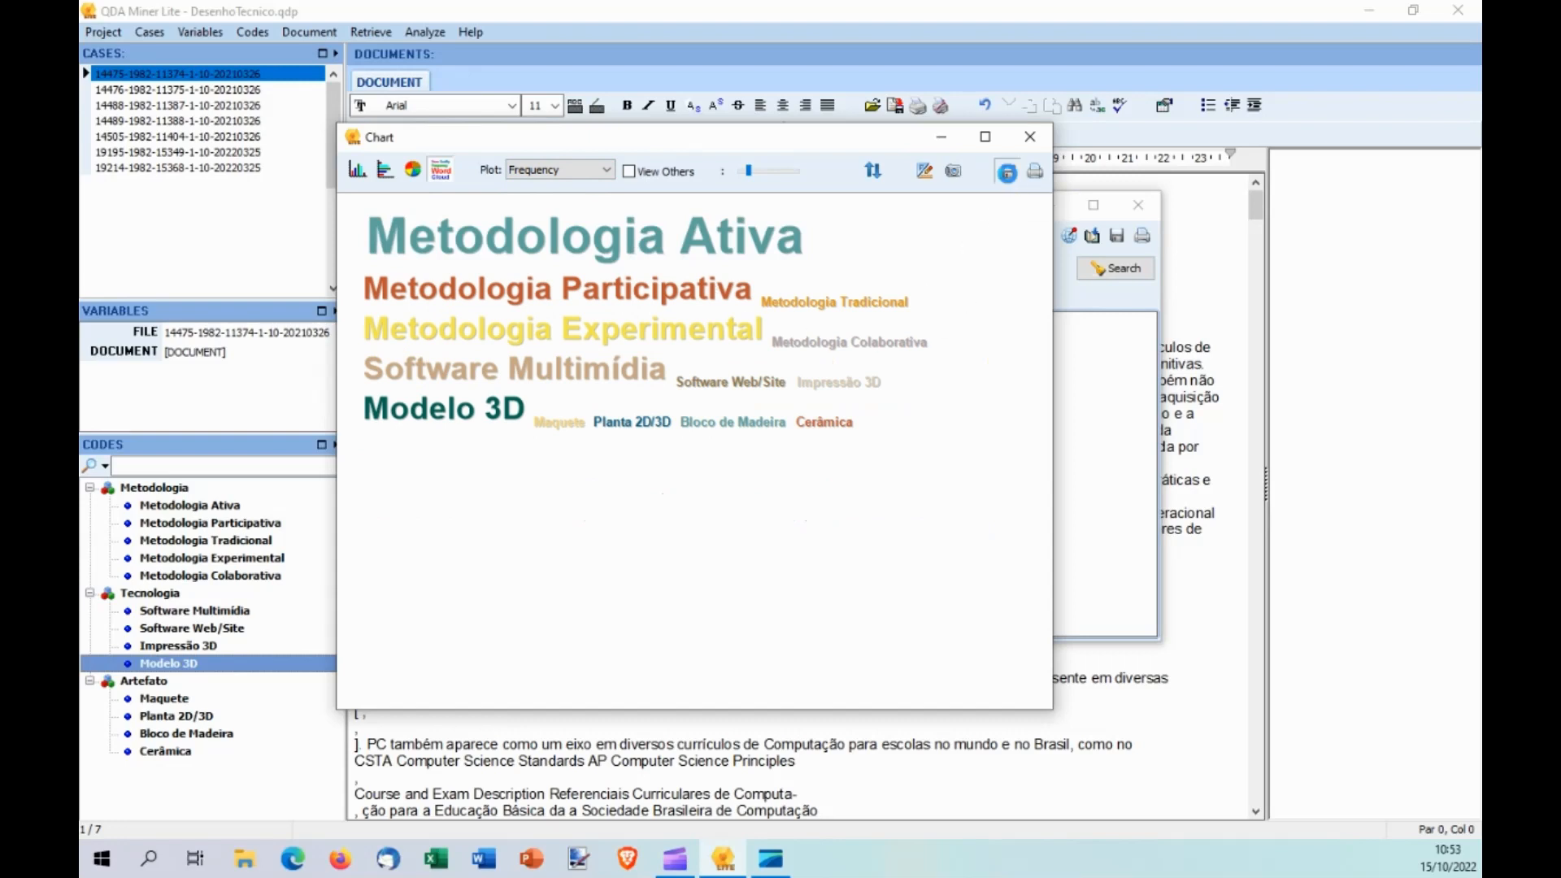
Save the word cloud as a JPEG file named "imagem" and close the chart and the Coding Frequency results.
click(1008, 172)
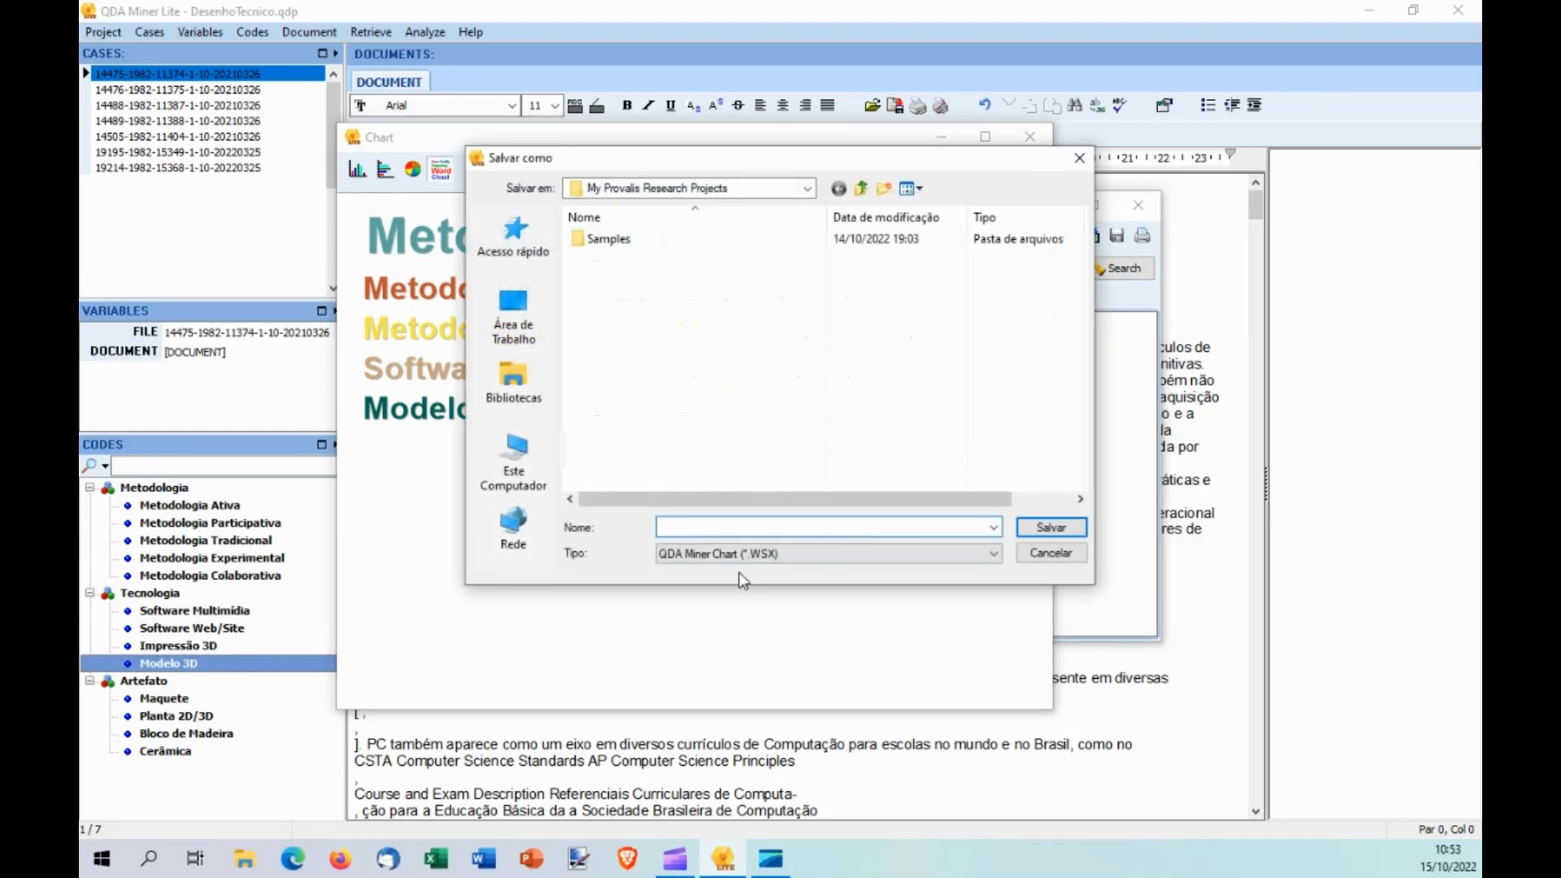
click(758, 553)
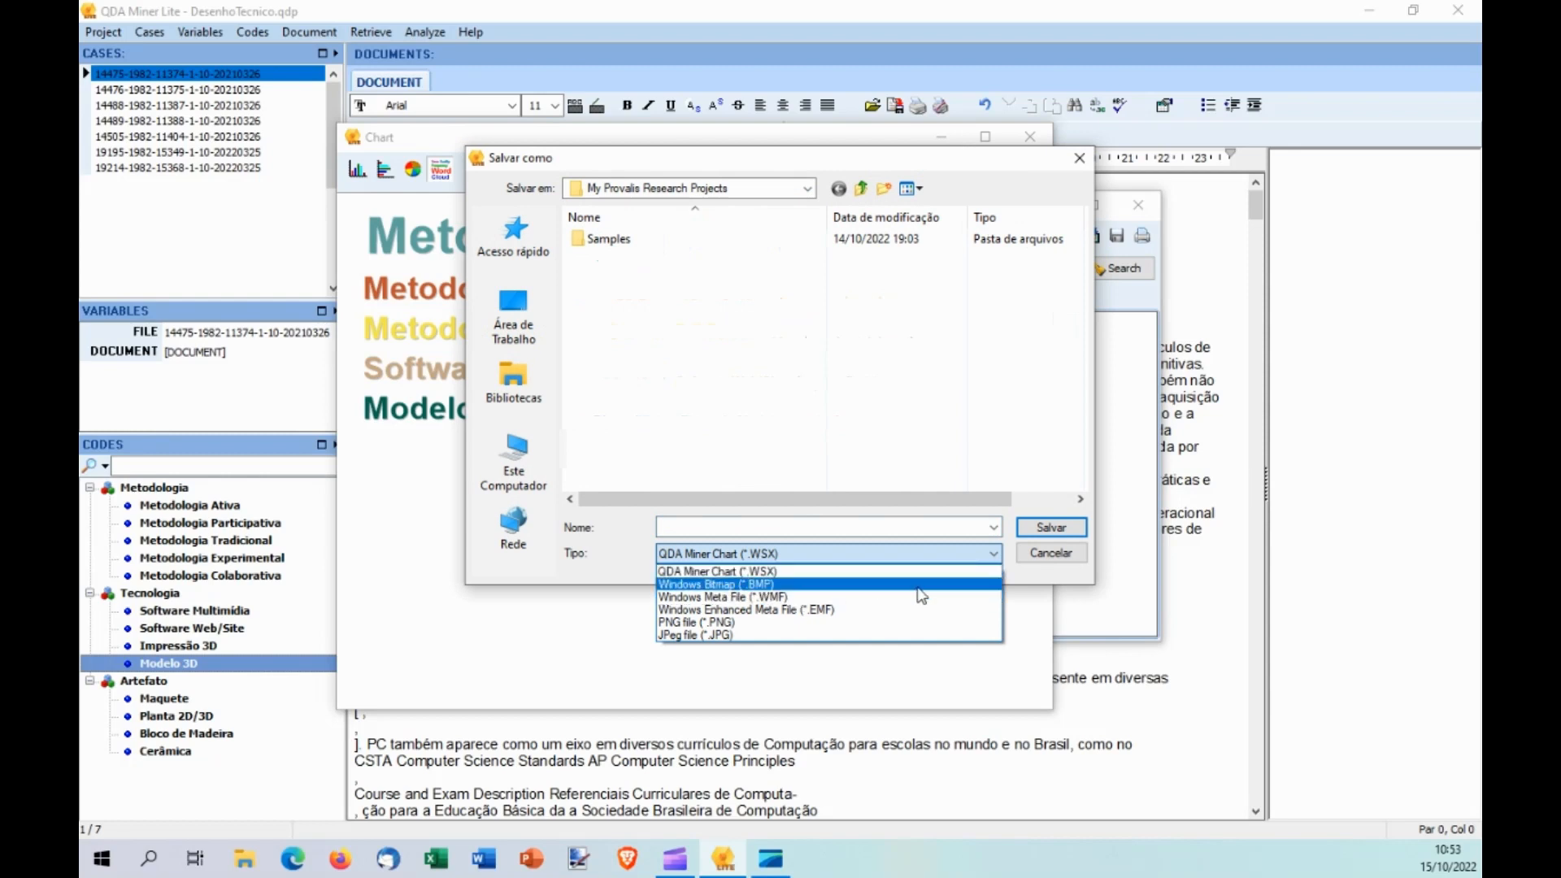
click(720, 635)
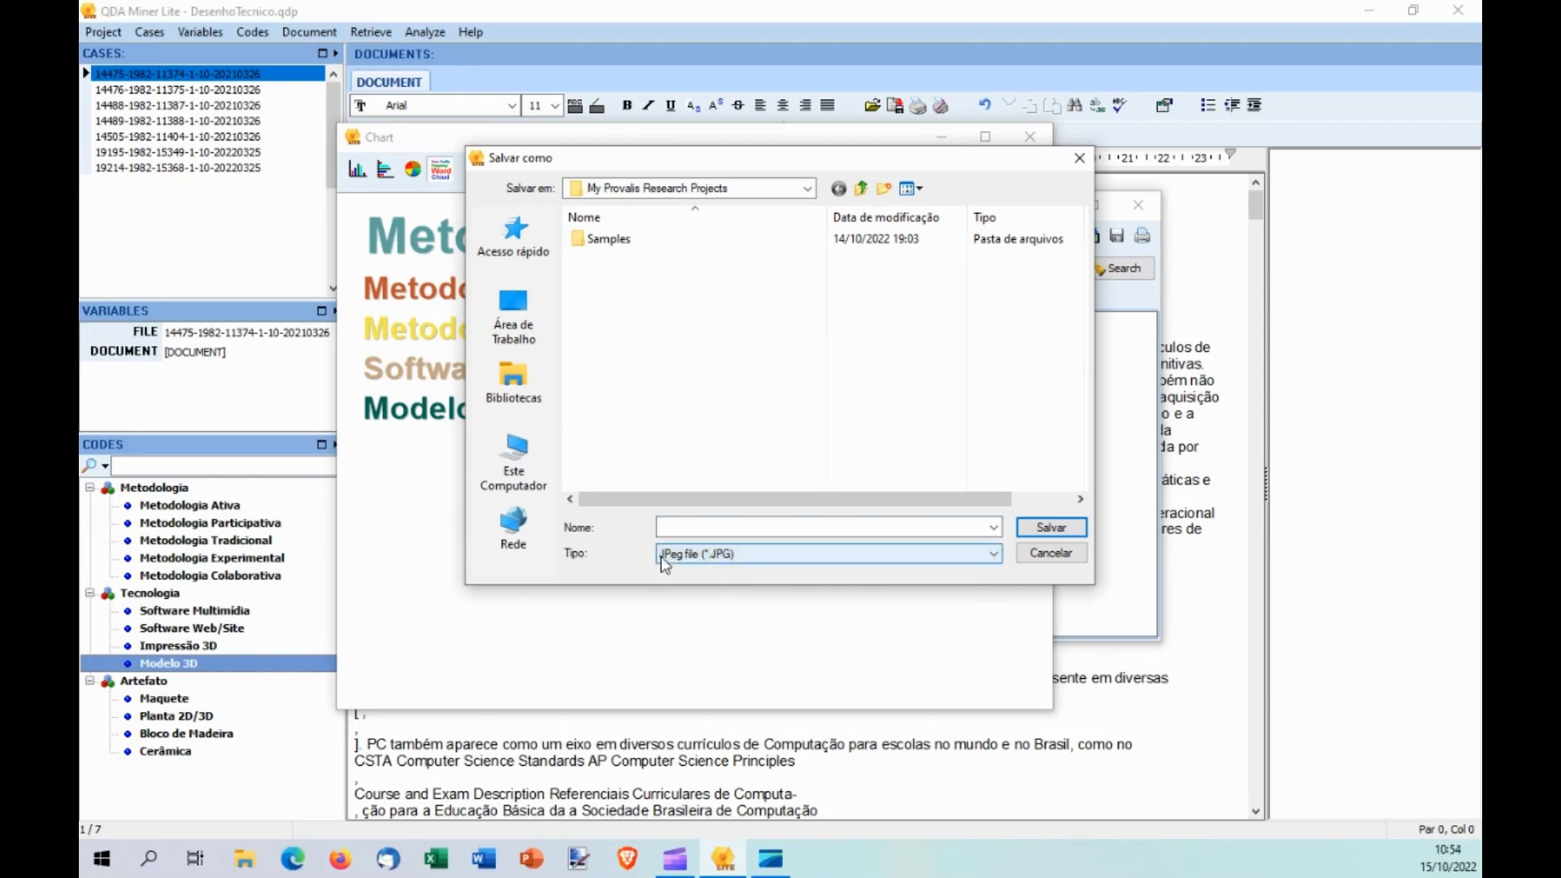
click(695, 534)
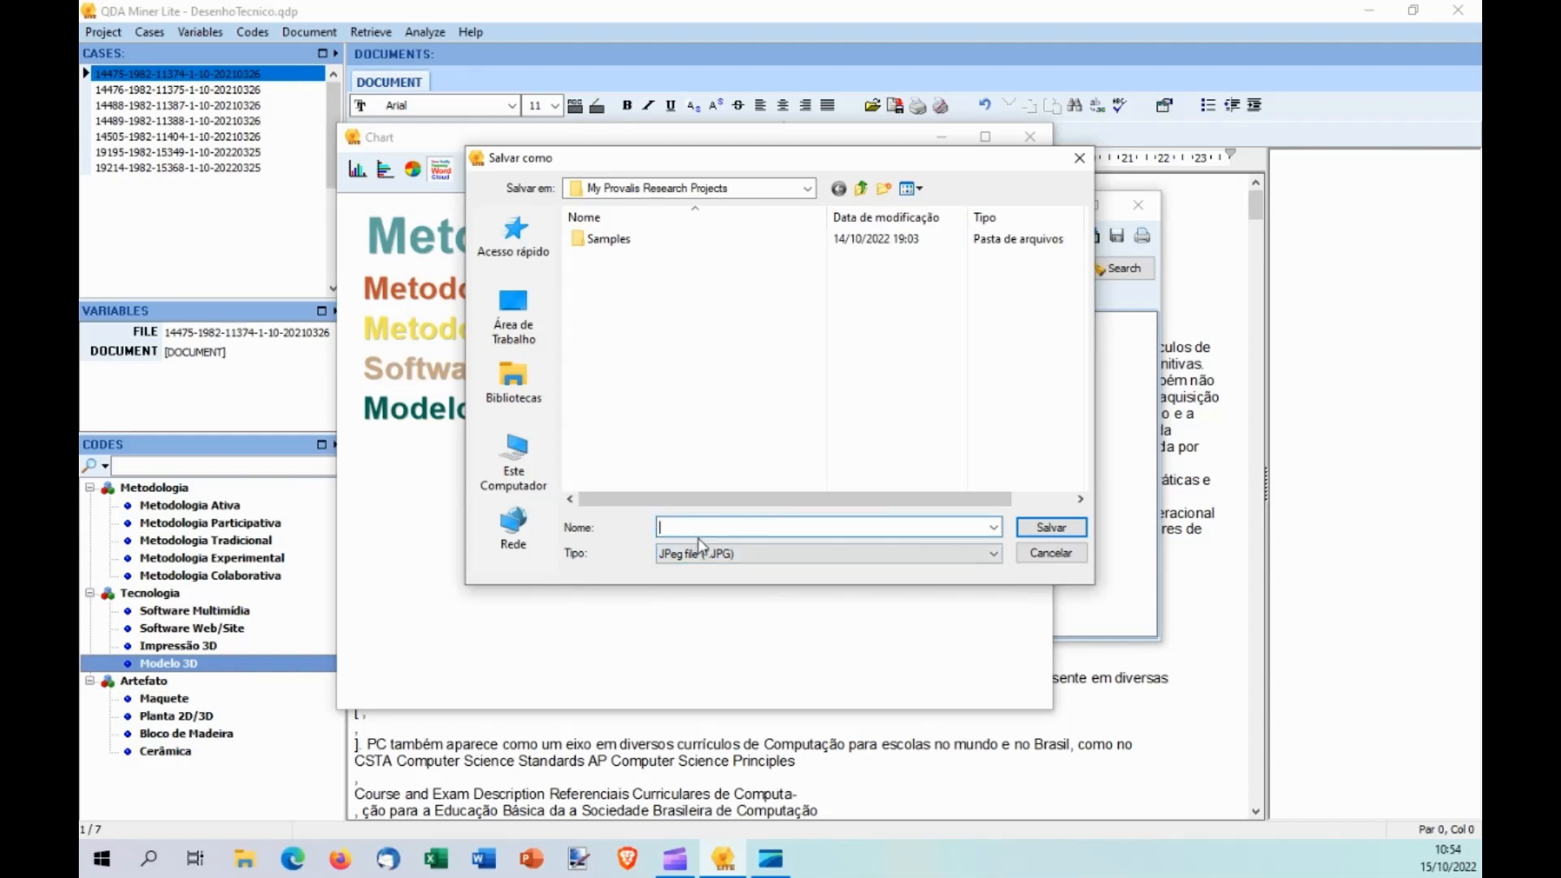
text(imagem)
click(1051, 528)
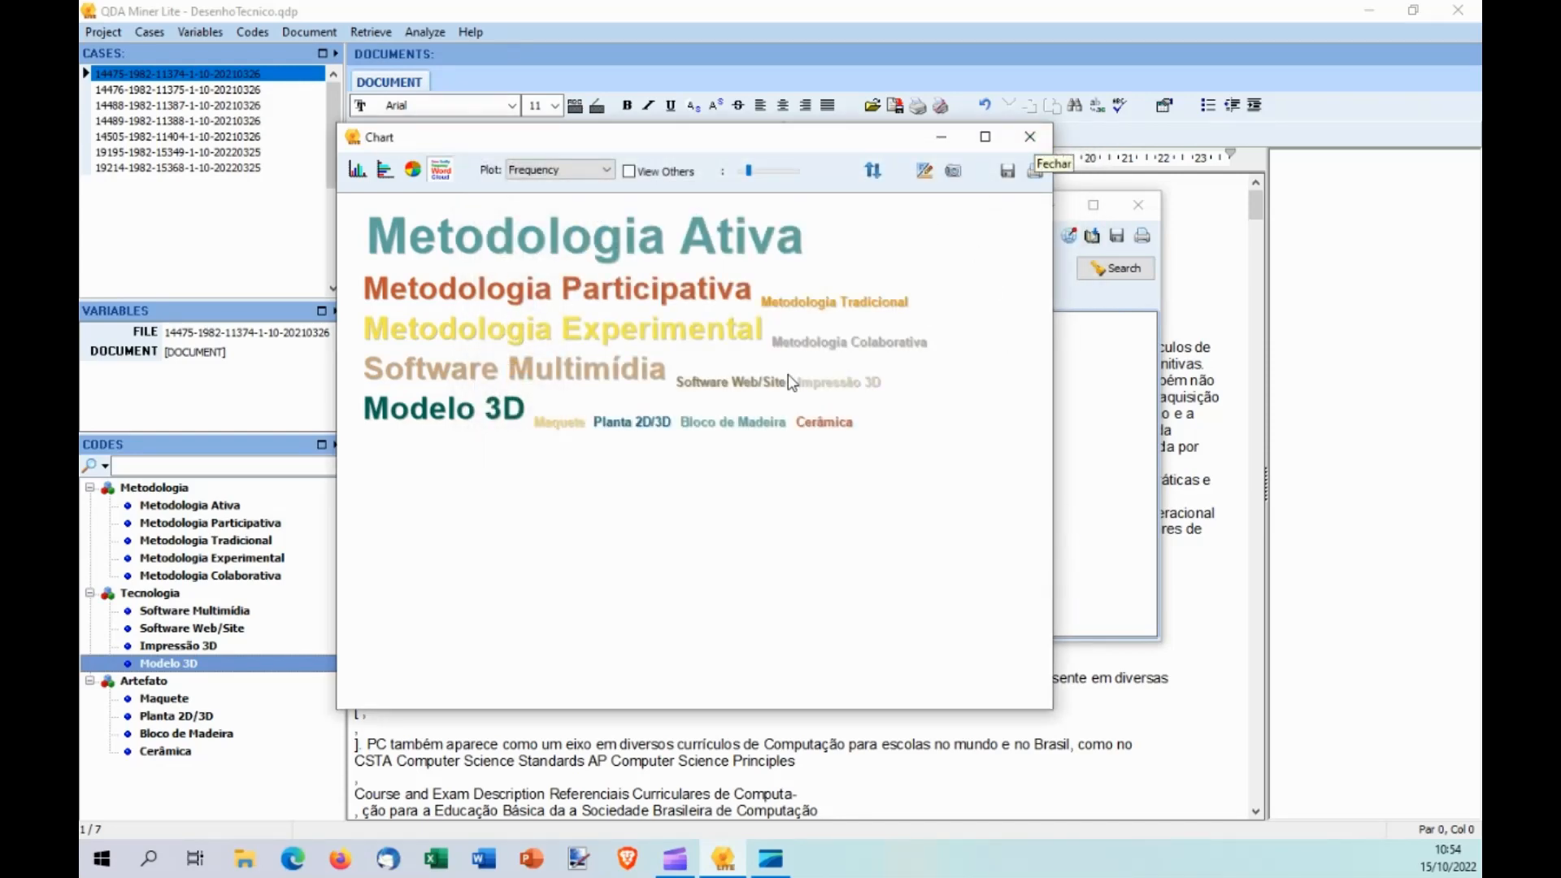
click(1031, 138)
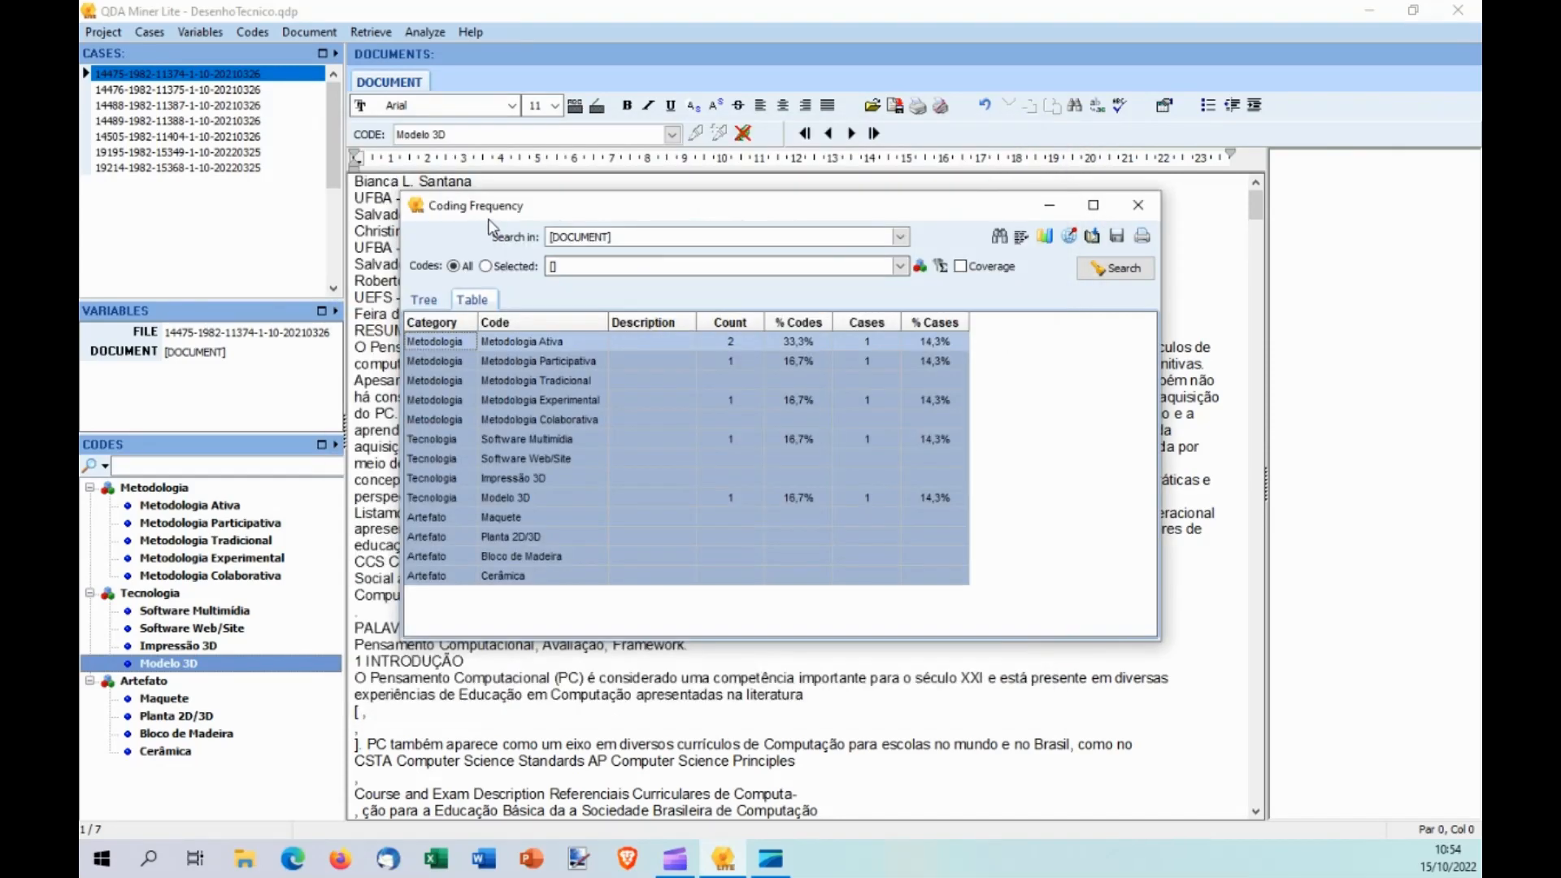
click(1138, 205)
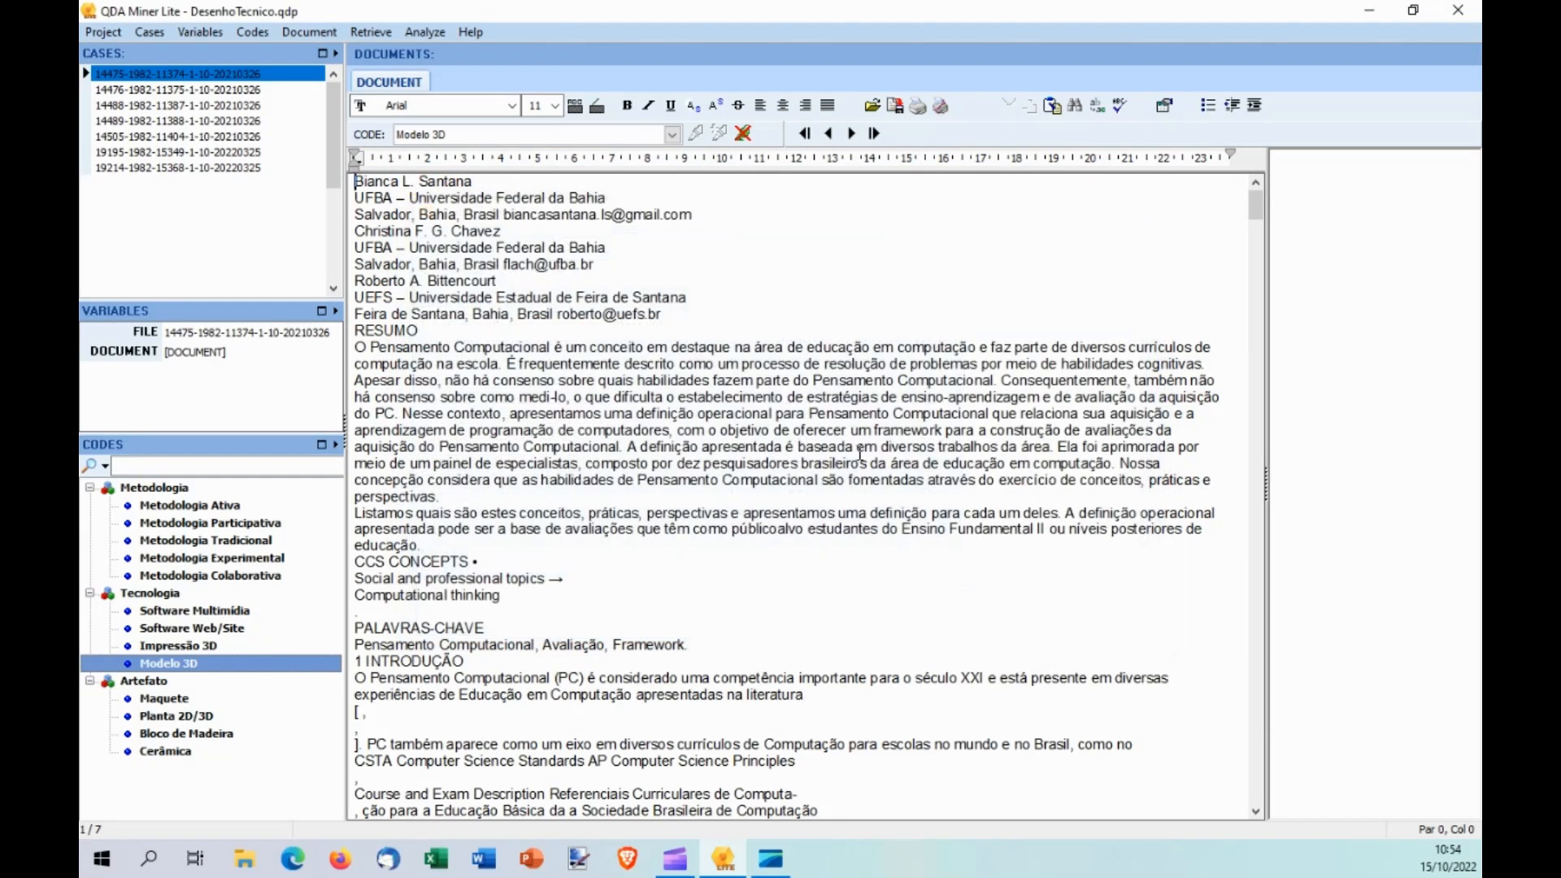